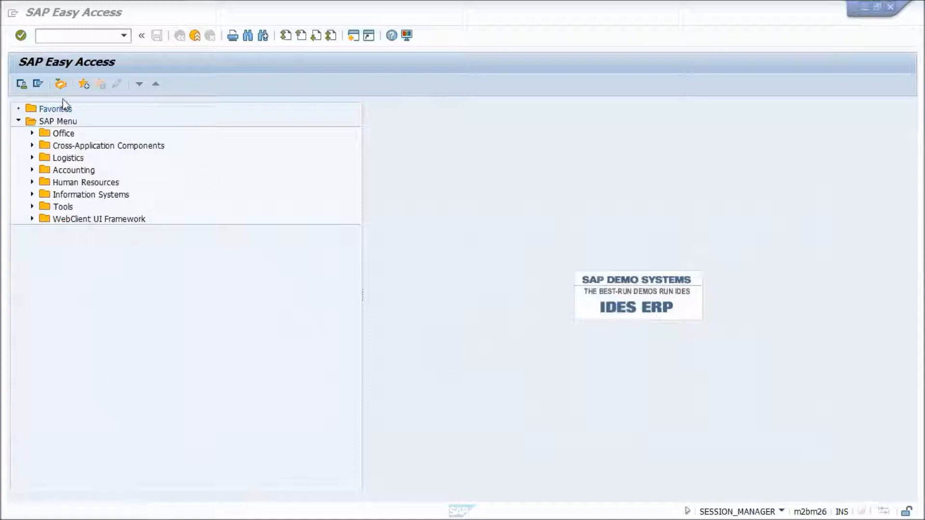
Open the Materials List transaction MM60
{"action": "left_click", "coordinate": [66, 34]}
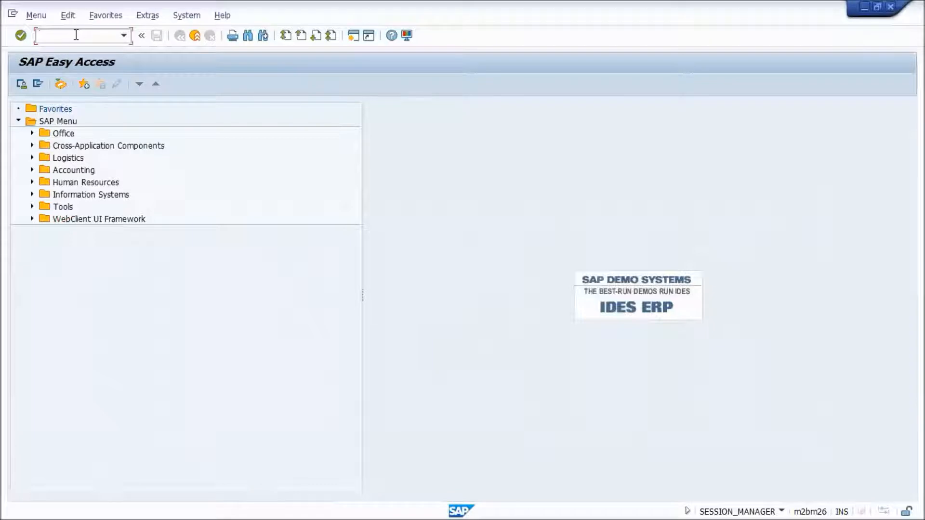
{"action": "type", "text": "mm"}
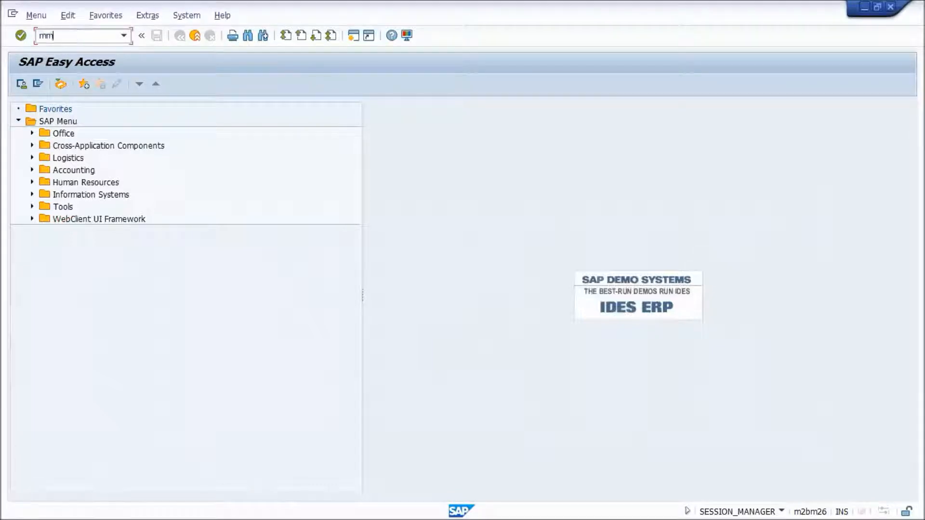
{"action": "type", "text": "60"}
{"action": "key", "text": "Return"}
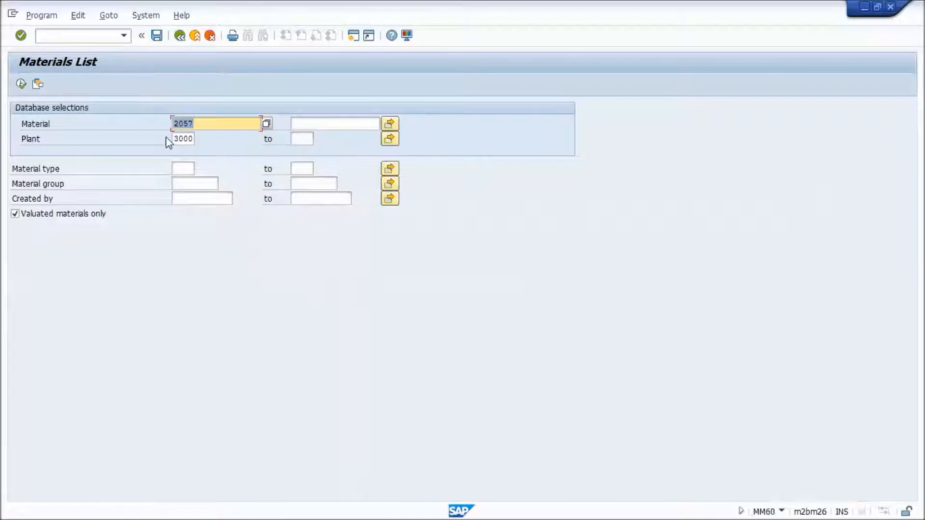
Set the material range from 1 to 5000 for plant 3000 and run the materials list
{"action": "key", "text": "Delete"}
{"action": "left_click", "coordinate": [198, 141]}
{"action": "left_click", "coordinate": [311, 123]}
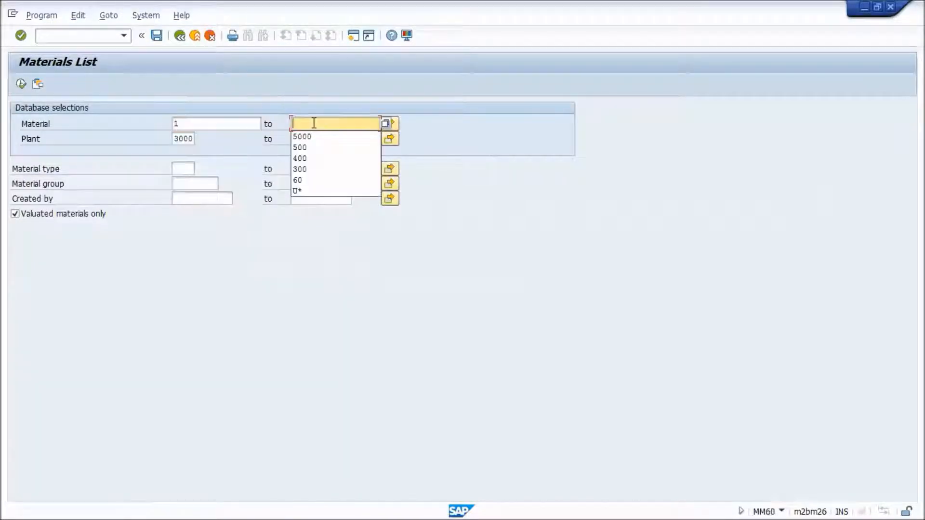
{"action": "left_click", "coordinate": [314, 137]}
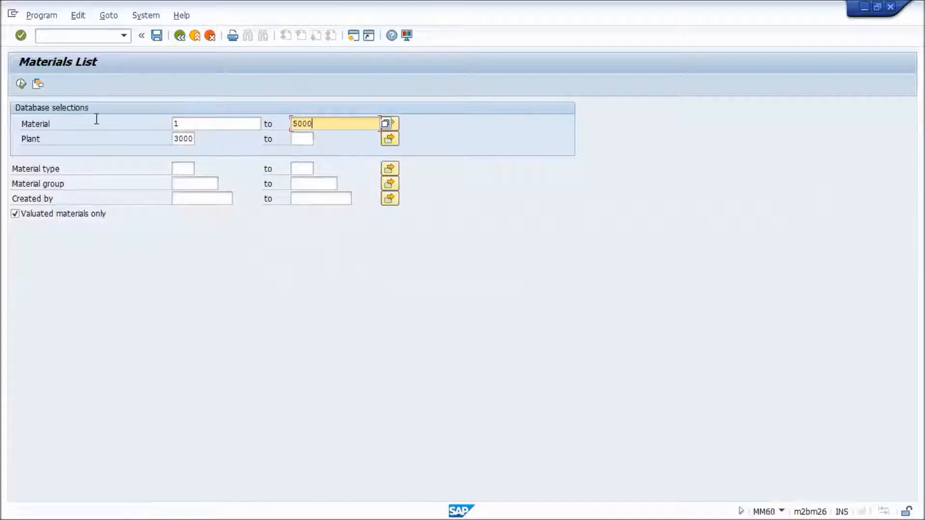
{"action": "left_click", "coordinate": [21, 84]}
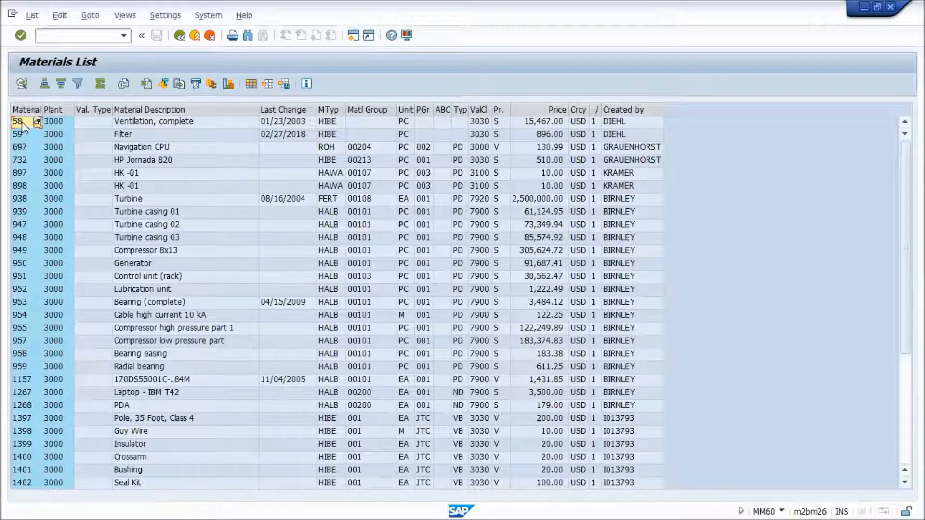
{"action": "left_click", "coordinate": [23, 134]}
{"action": "left_click", "coordinate": [144, 162]}
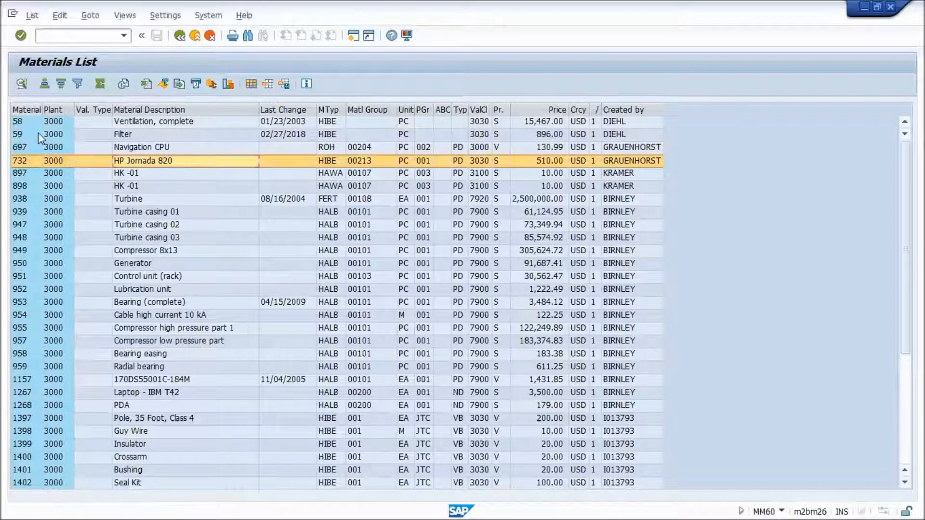
{"action": "left_click", "coordinate": [23, 109]}
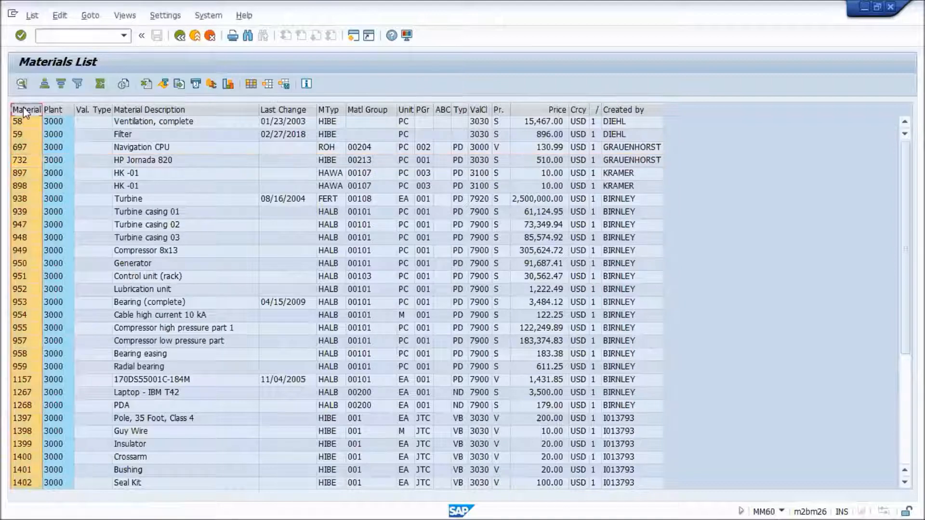
{"action": "left_click", "coordinate": [17, 135]}
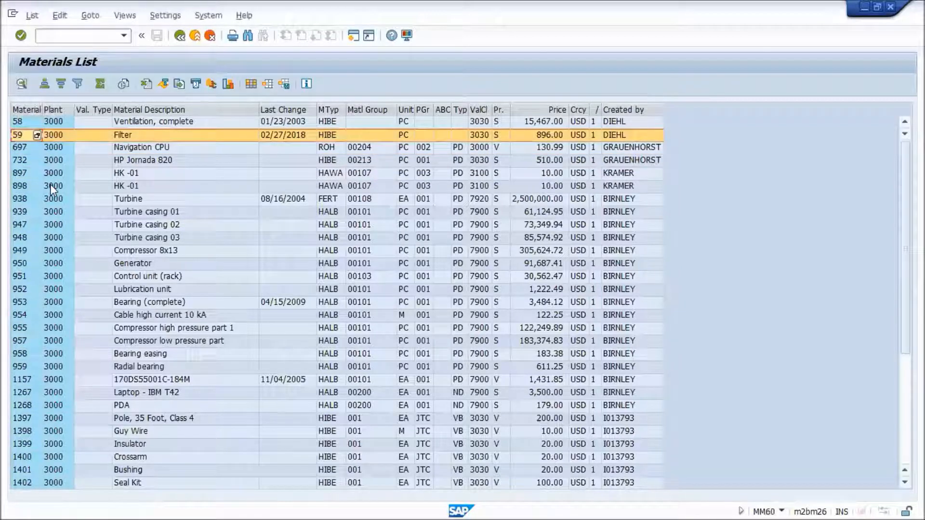
Copy the first four material numbers, 58, 59, 697 and 732, from the materials list
{"action": "left_click", "coordinate": [19, 122]}
{"action": "left_click", "coordinate": [23, 237], "text": "shift"}
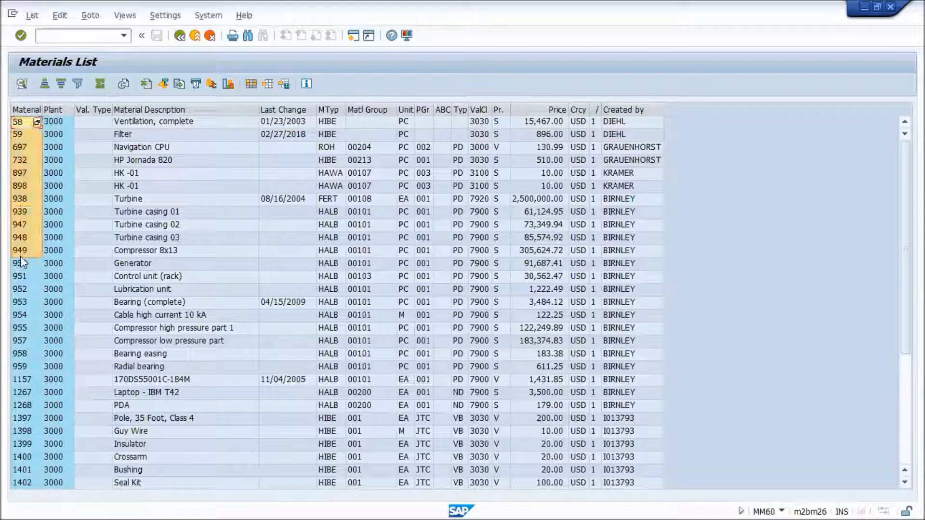
{"action": "left_click_drag", "start_coordinate": [23, 230], "coordinate": [23, 161]}
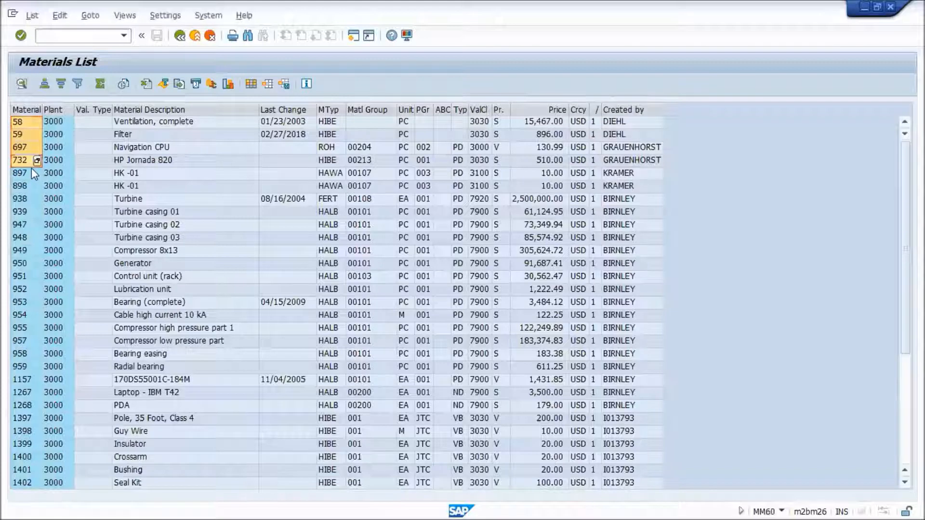
{"action": "key", "text": "ctrl+c"}
{"action": "key", "text": "alt+Tab"}
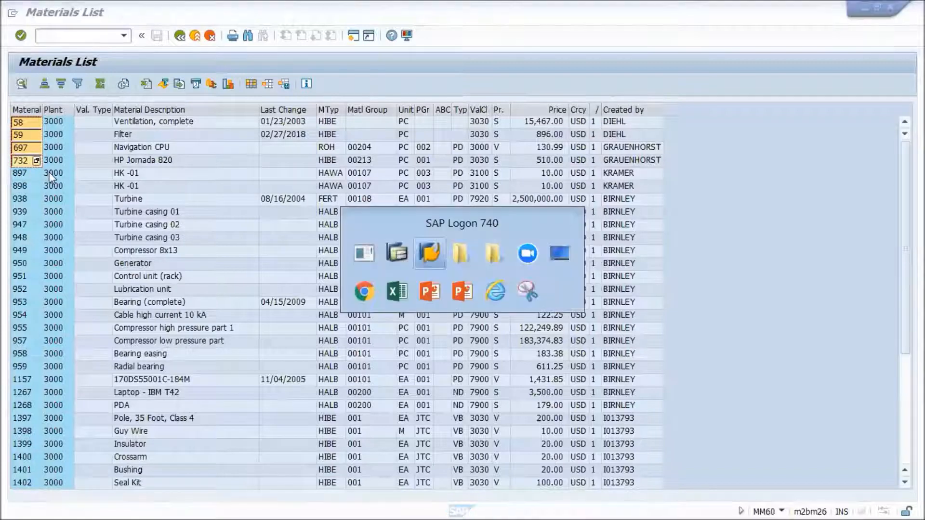
{"action": "key", "text": "Escape"}
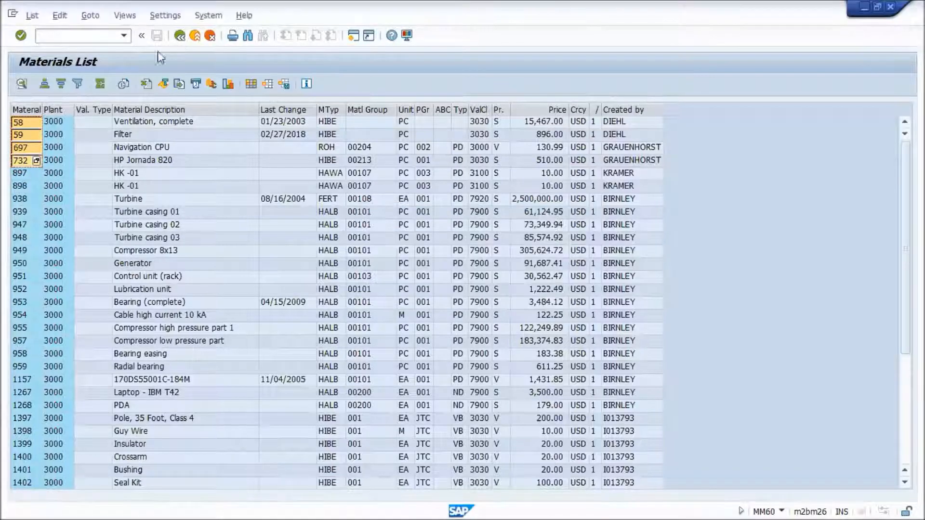
Open a new session and start the maintenance order creation transaction IW31
{"action": "left_click", "coordinate": [351, 39]}
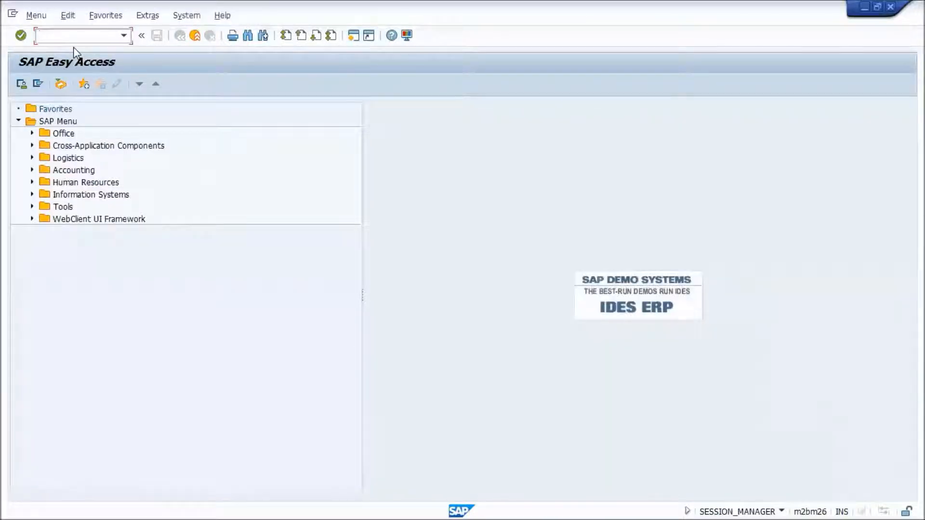
{"action": "type", "text": "iw31"}
{"action": "key", "text": "Return"}
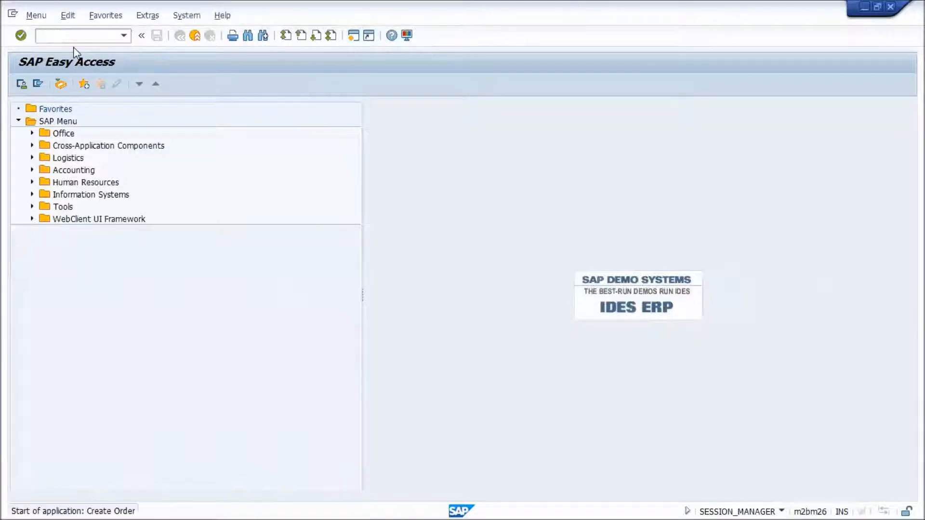
Start a PM01 maintenance order with very high priority for equipment 10006733
{"action": "left_click", "coordinate": [74, 155]}
{"action": "left_click", "coordinate": [80, 165]}
{"action": "left_click", "coordinate": [87, 188]}
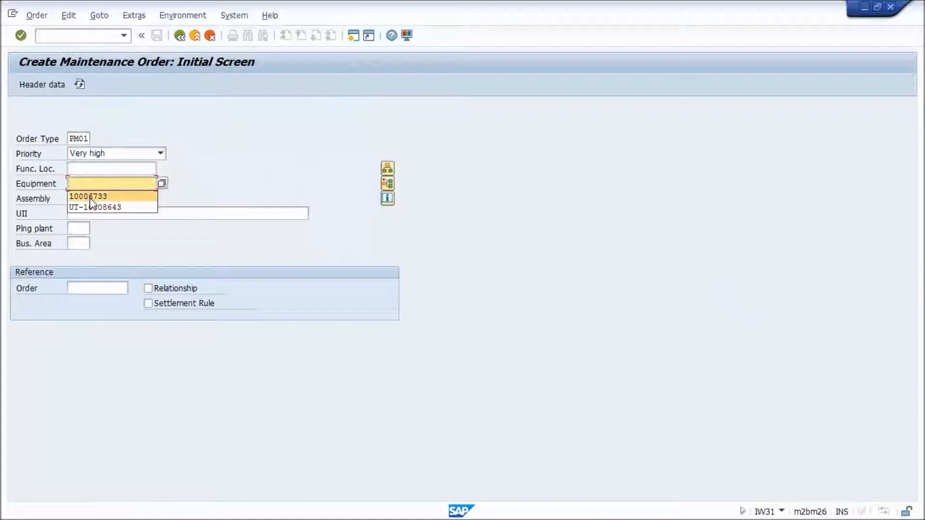
{"action": "left_click", "coordinate": [97, 196]}
{"action": "key", "text": "Return"}
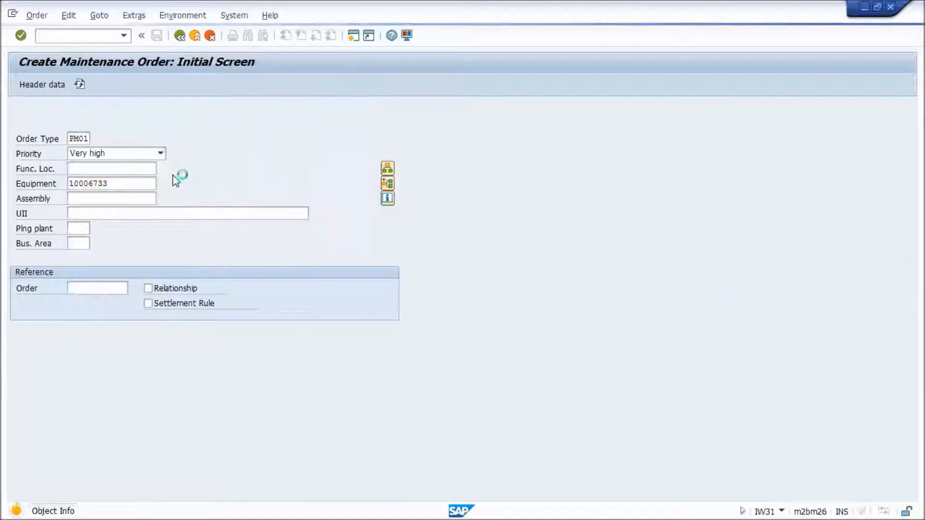
{"action": "key", "text": "Return"}
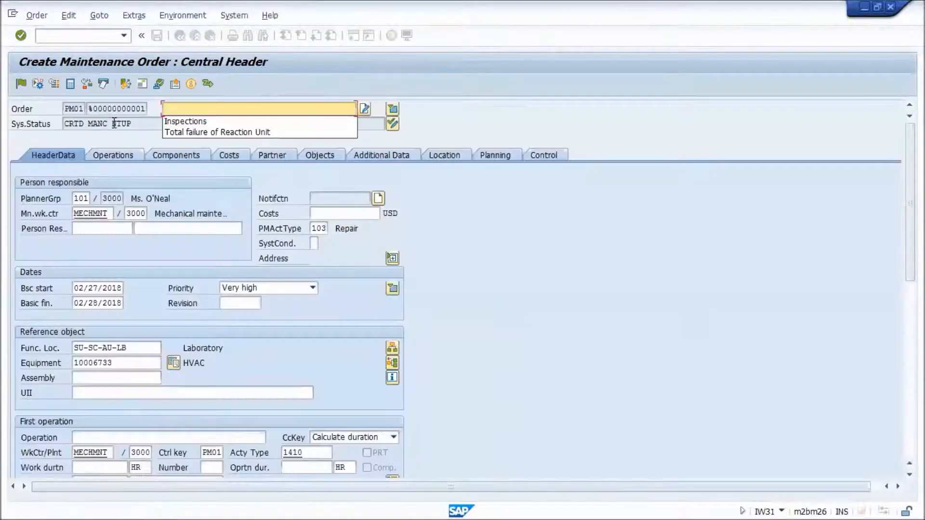
Enter Inspections as the order description and open the order's component overview
{"action": "left_click", "coordinate": [189, 124]}
{"action": "left_click", "coordinate": [179, 158]}
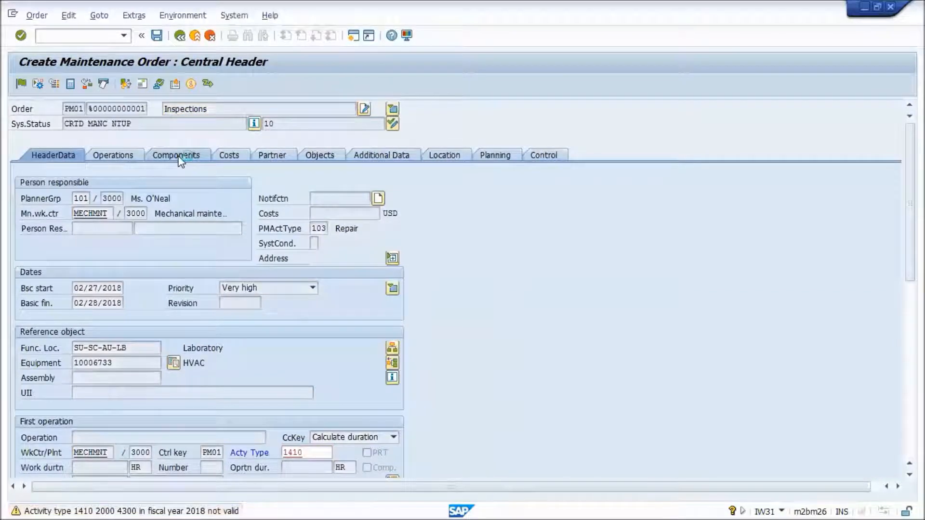
{"action": "left_click", "coordinate": [180, 160]}
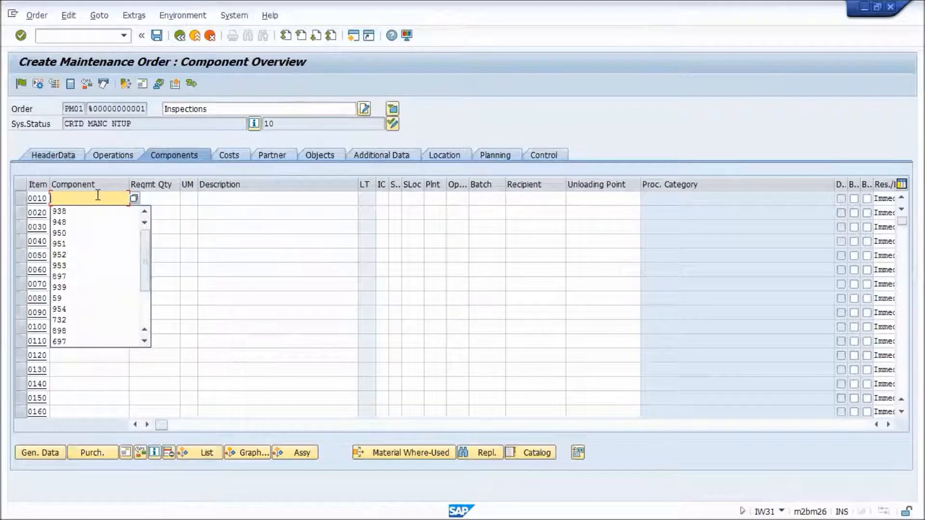
Paste the copied materials 58, 59, 697 and 732 into the component list and set each required quantity to 1
{"action": "type", "text": "58"}
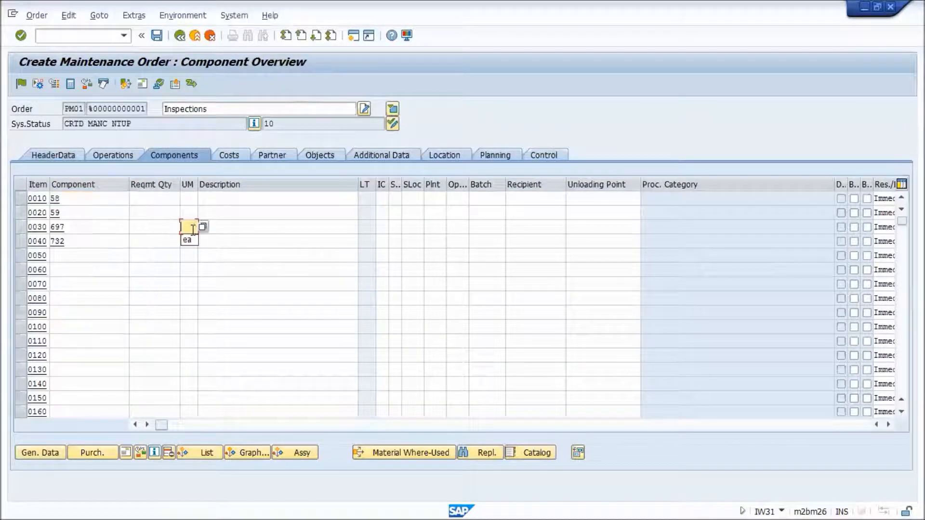
{"action": "left_click", "coordinate": [159, 197]}
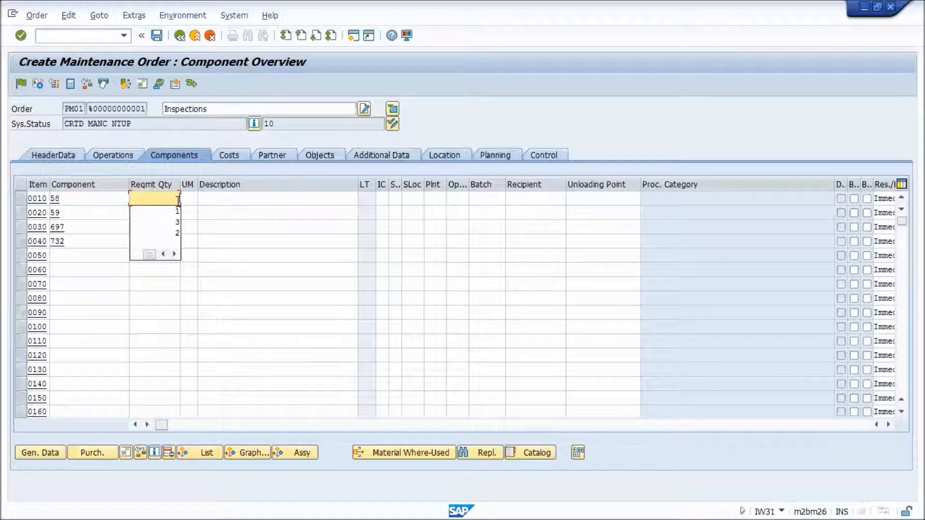
{"action": "left_click", "coordinate": [199, 269]}
{"action": "left_click", "coordinate": [156, 240]}
{"action": "type", "text": "1"}
{"action": "left_click", "coordinate": [160, 227]}
{"action": "type", "text": "1"}
{"action": "left_click", "coordinate": [161, 213]}
{"action": "type", "text": "1"}
{"action": "left_click", "coordinate": [162, 199]}
{"action": "type", "text": "1"}
{"action": "left_click", "coordinate": [230, 212]}
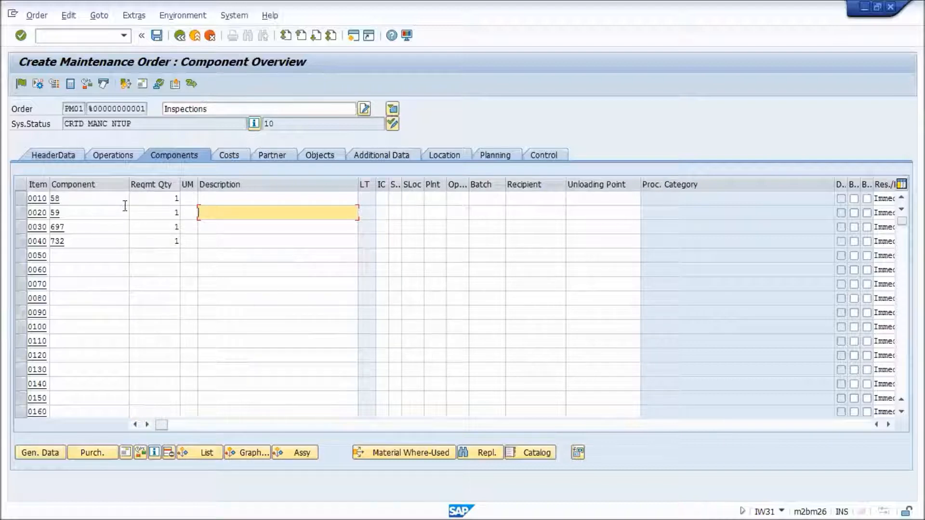
Validate the entered components and assign item category L to the Navigation CPU component
{"action": "key", "text": "Return"}
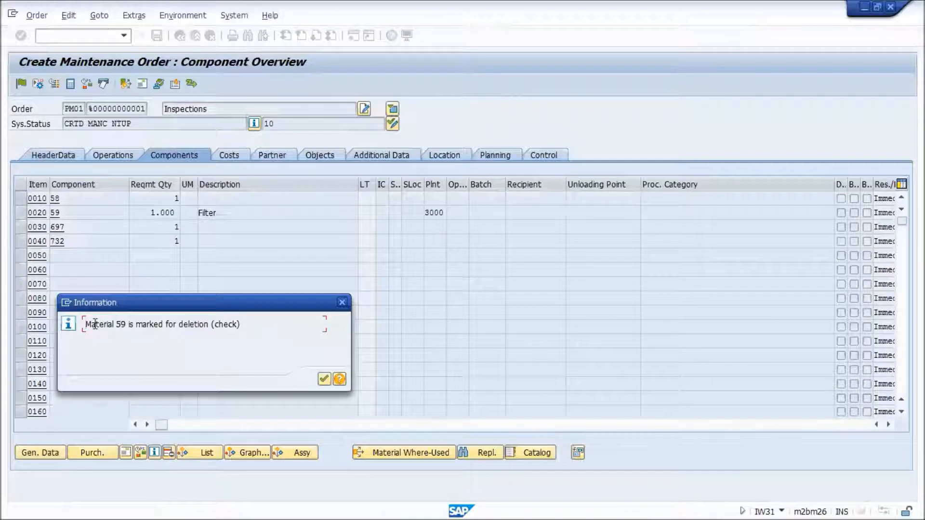
{"action": "key", "text": "Return"}
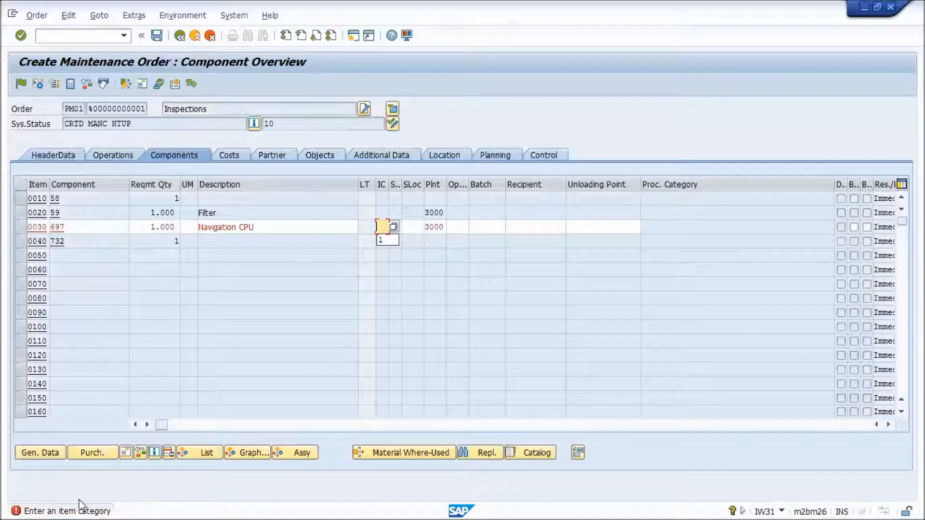
{"action": "left_click", "coordinate": [386, 240]}
{"action": "key", "text": "Return"}
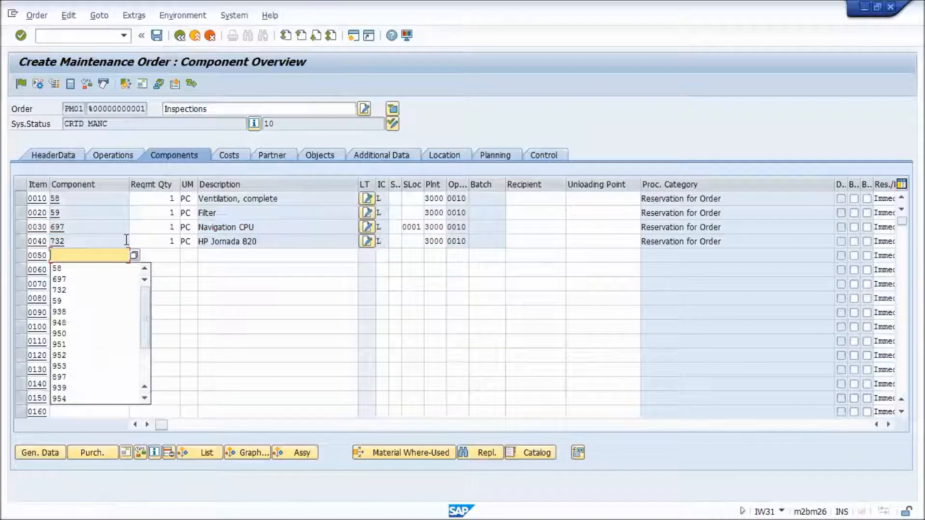
{"action": "left_click", "coordinate": [76, 213]}
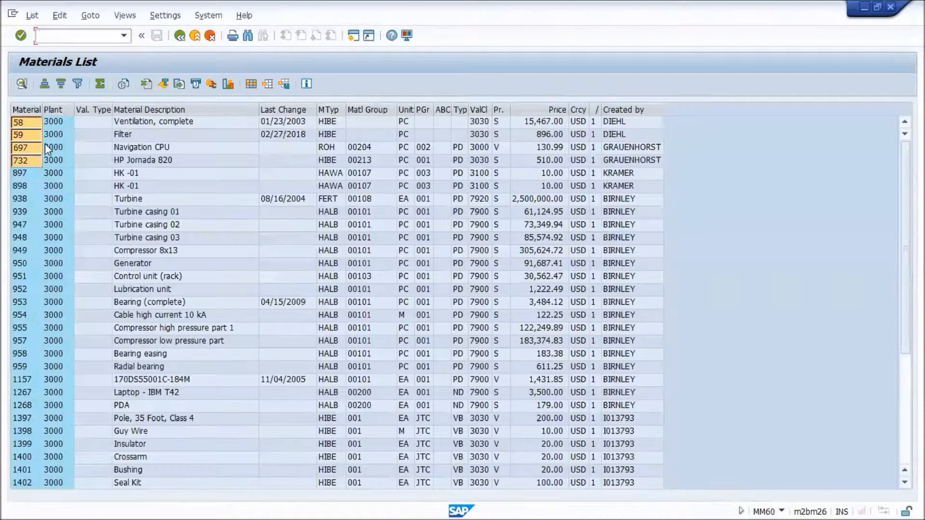
Return to the materials list session and copy the entire Material column
{"action": "left_click", "coordinate": [33, 251]}
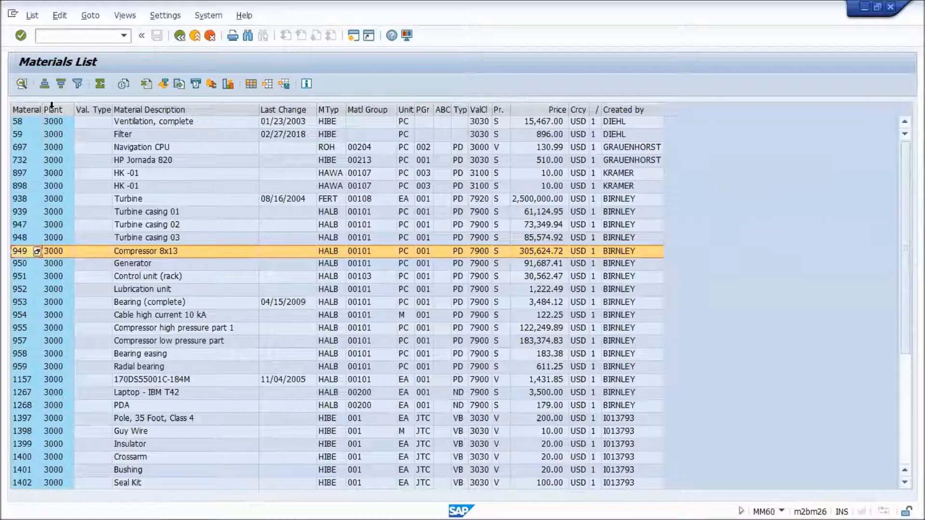
{"action": "left_click", "coordinate": [27, 109]}
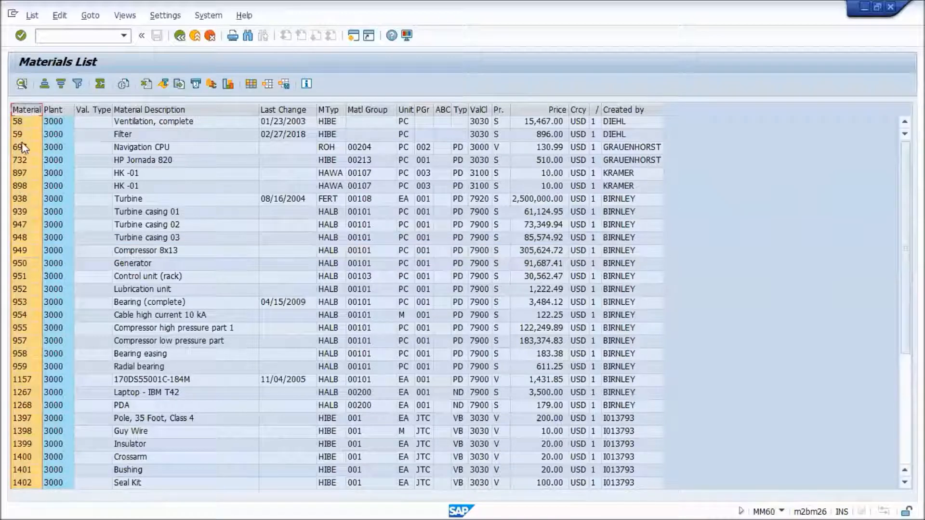
{"action": "key", "text": "ctrl+c"}
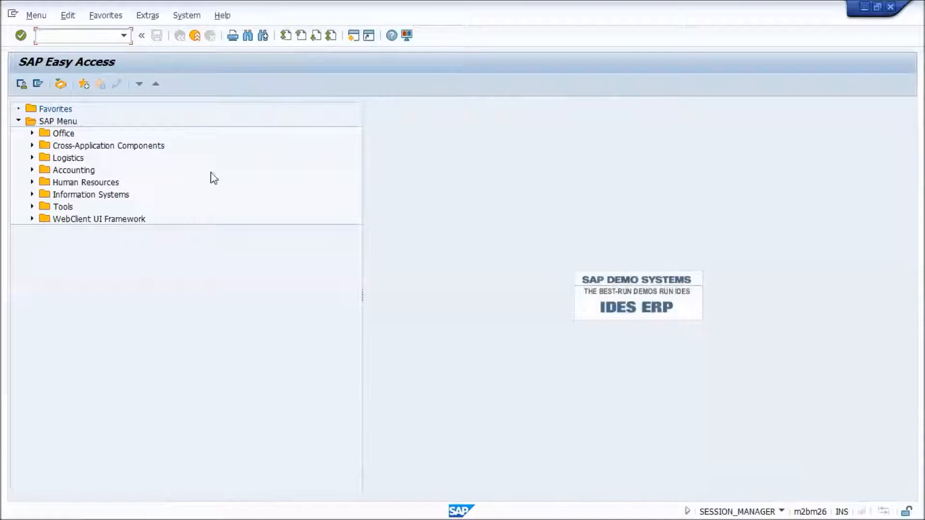
Open the Display Material selection transaction IH09 in the other session
{"action": "left_click", "coordinate": [71, 38]}
{"action": "type", "text": "ih09"}
{"action": "key", "text": "Return"}
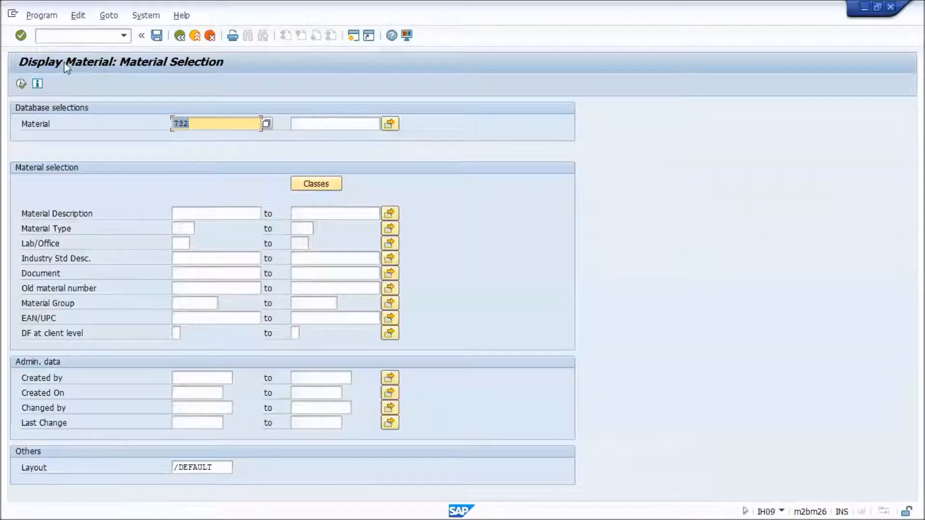
Clear the material selection and paste the copied material numbers as single values in its multiple selection
{"action": "key", "text": "Delete"}
{"action": "left_click", "coordinate": [390, 124]}
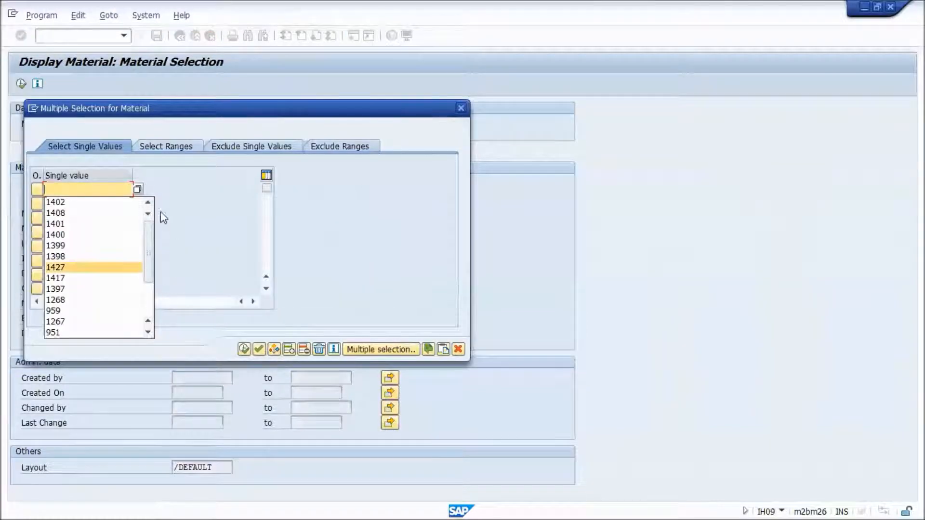
{"action": "left_click", "coordinate": [90, 193]}
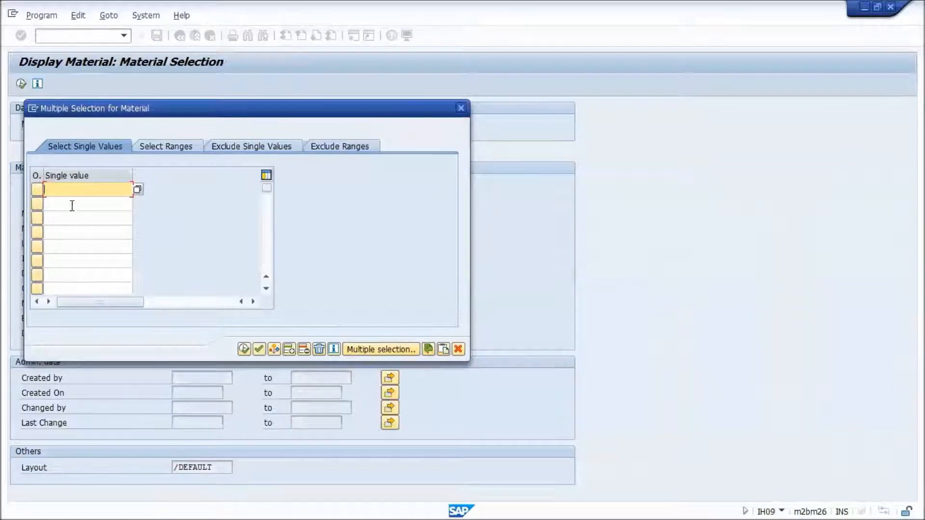
{"action": "key", "text": "ctrl+v"}
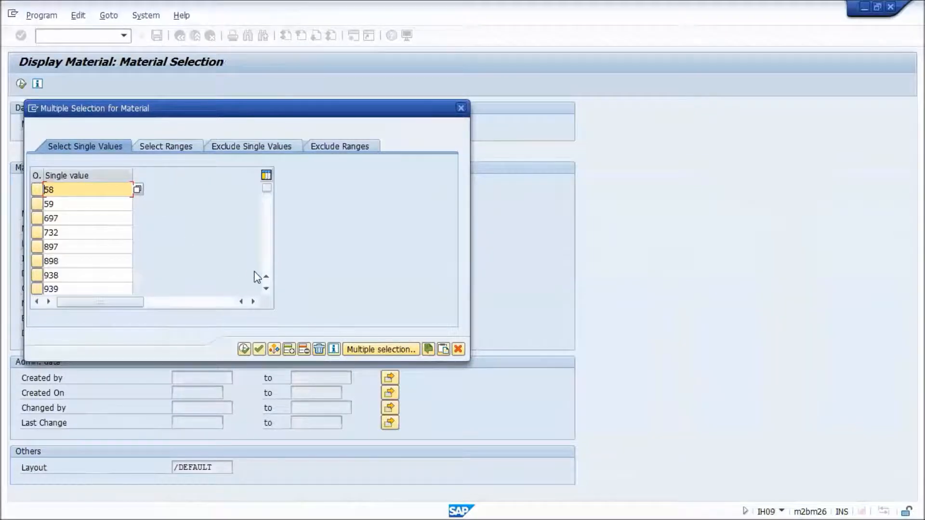
{"action": "left_click", "coordinate": [267, 262]}
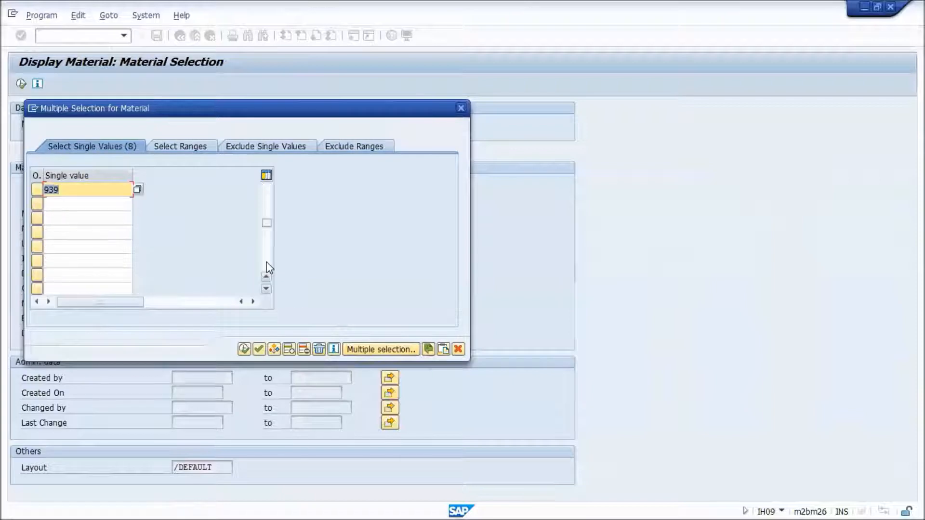
Paste the copied material numbers from the clipboard into the Material multiple selection as single values and review the entries
{"action": "left_click", "coordinate": [266, 183]}
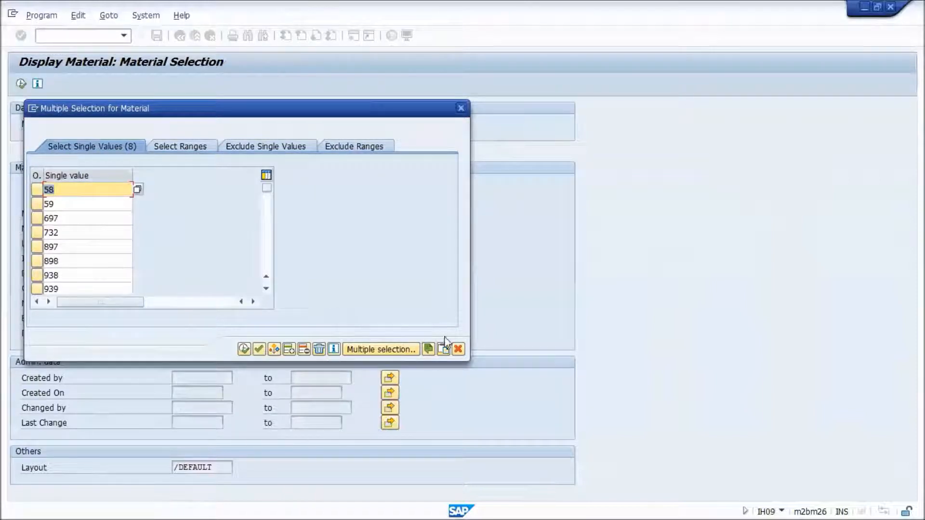
{"action": "left_click", "coordinate": [444, 350]}
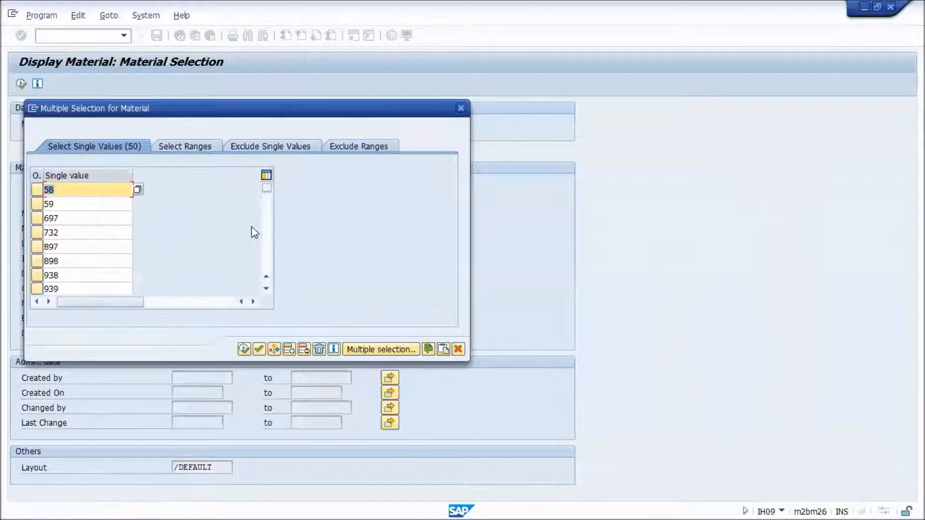
{"action": "scroll", "coordinate": [270, 265], "scroll_direction": "down", "scroll_amount": 3}
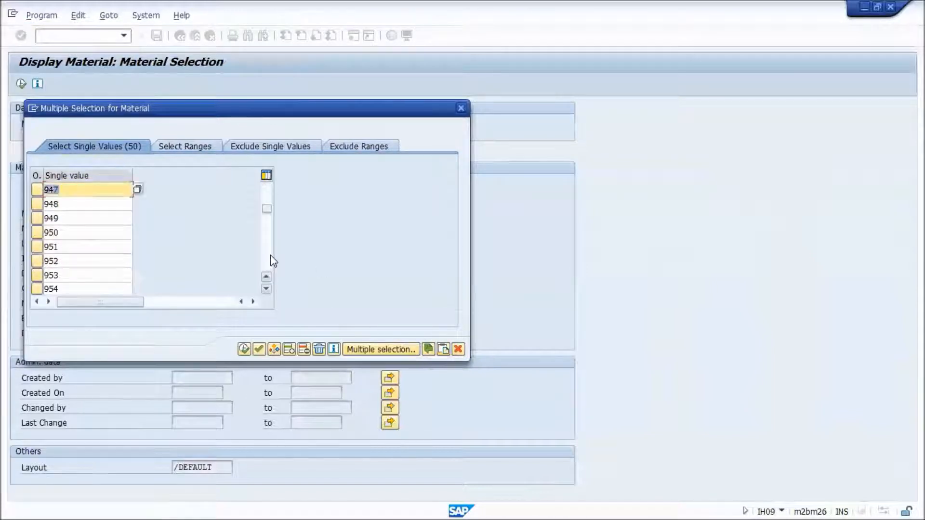
{"action": "scroll", "coordinate": [273, 259], "scroll_direction": "down", "scroll_amount": 2}
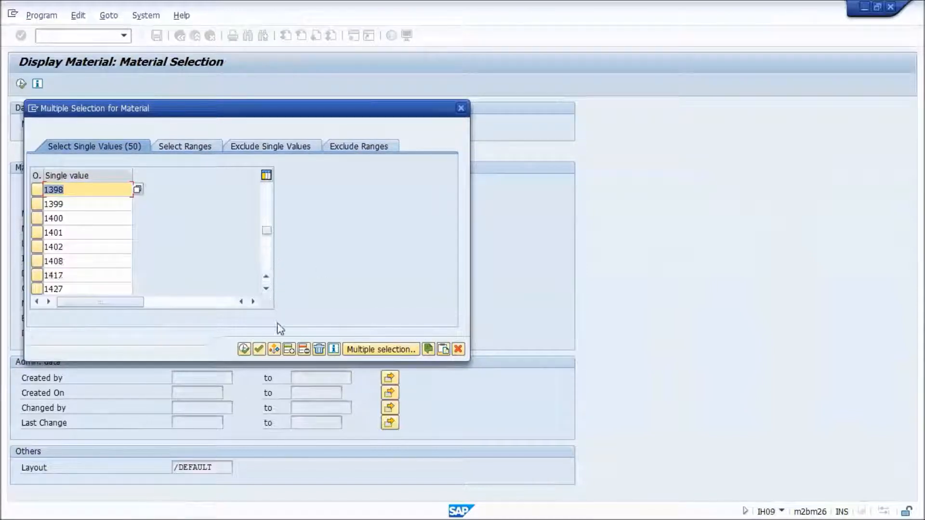
Accept the multiple selection, execute the material selection and look through the resulting material list
{"action": "left_click", "coordinate": [244, 350]}
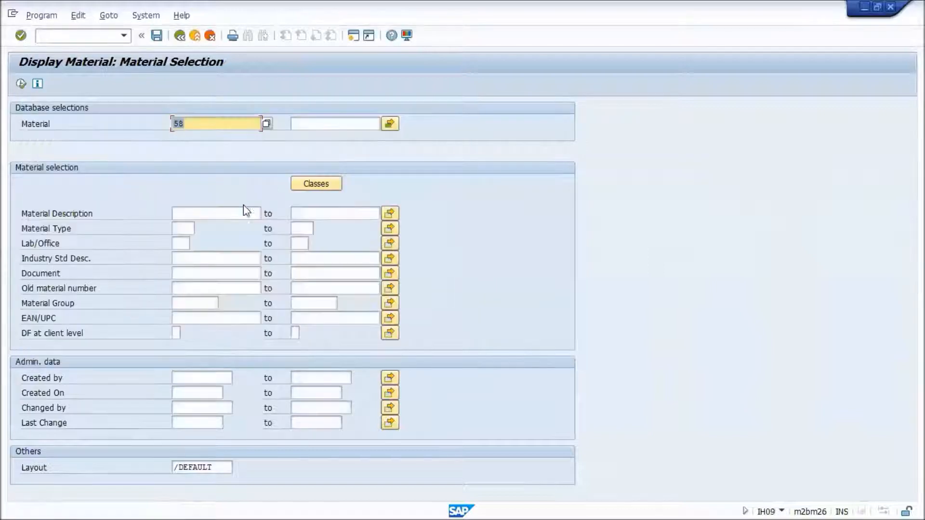
{"action": "left_click", "coordinate": [21, 84]}
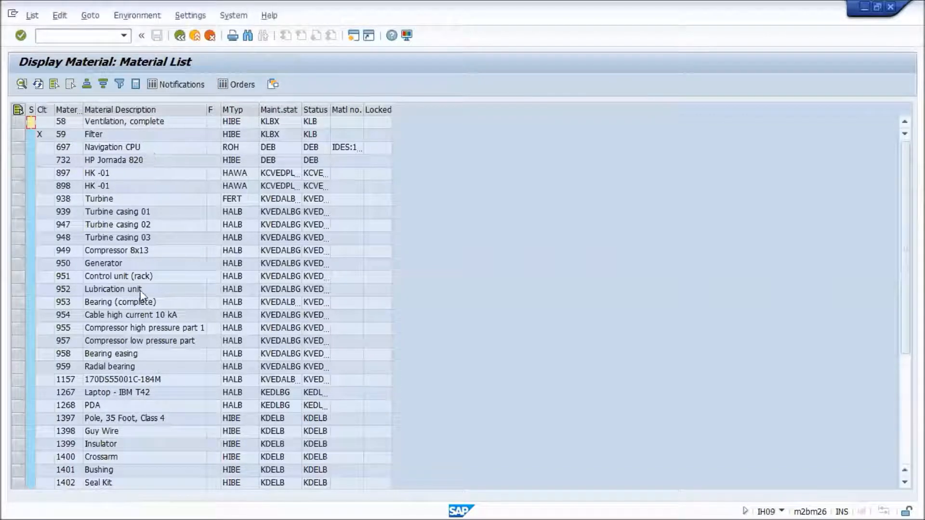
{"action": "scroll", "coordinate": [122, 361], "scroll_direction": "down", "scroll_amount": 5}
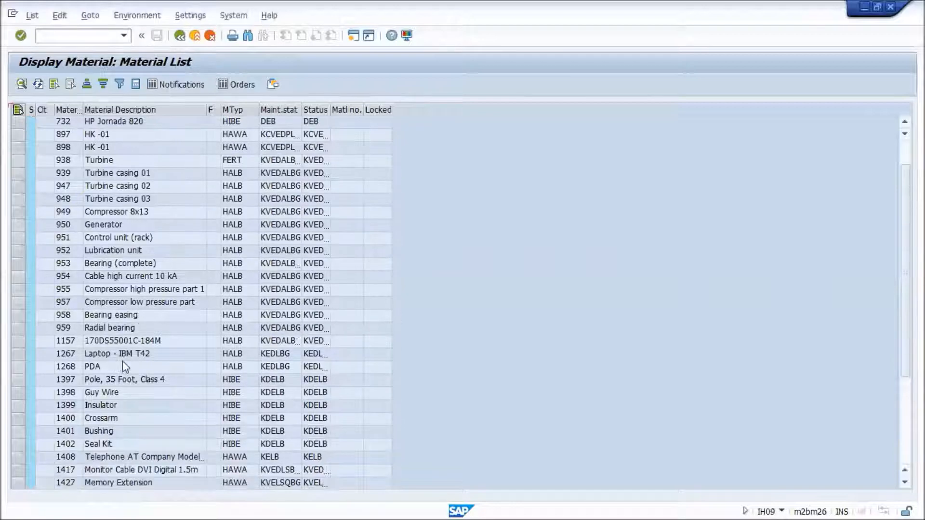
{"action": "scroll", "coordinate": [123, 367], "scroll_direction": "up", "scroll_amount": 1}
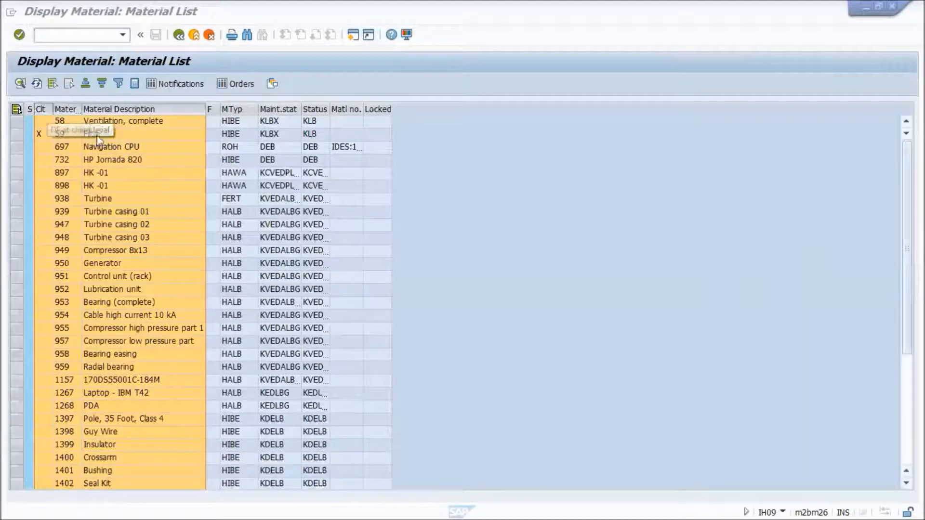
Sort the material list in ascending order by Material Description, and again by the Clt and Material Description columns together
{"action": "right_click", "coordinate": [102, 110]}
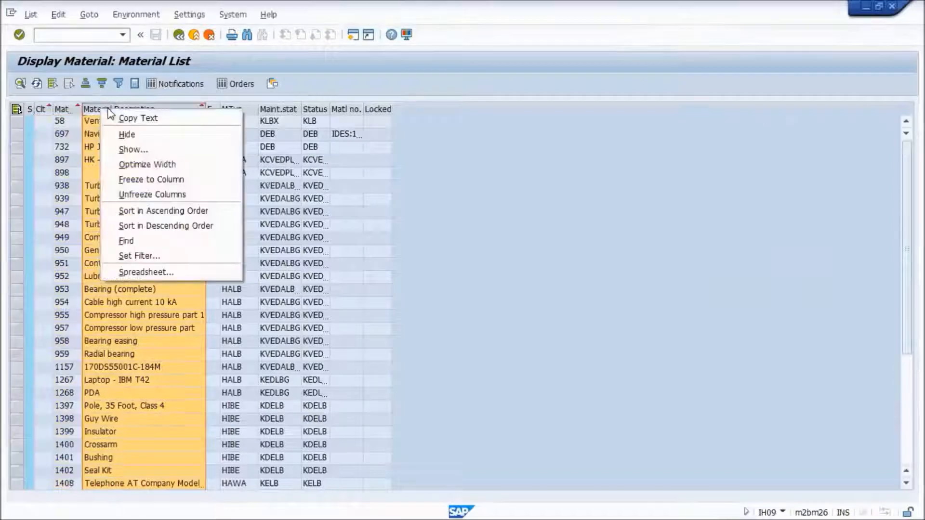
{"action": "left_click", "coordinate": [152, 211]}
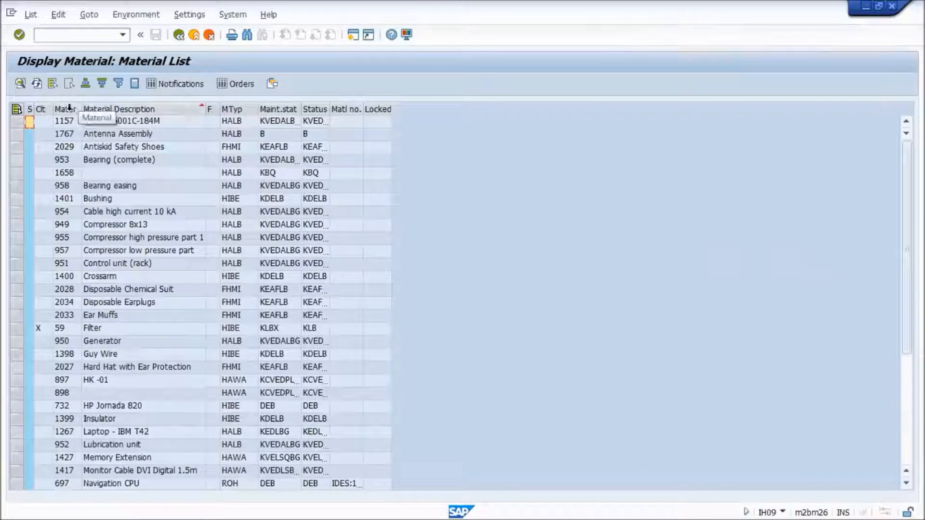
{"action": "left_click", "coordinate": [43, 108]}
{"action": "left_click", "coordinate": [103, 110]}
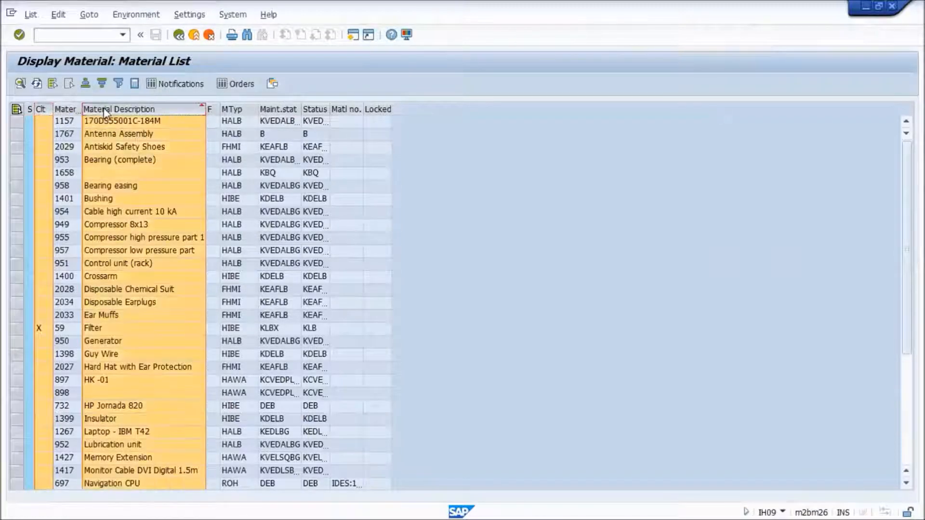
{"action": "left_click", "coordinate": [86, 84]}
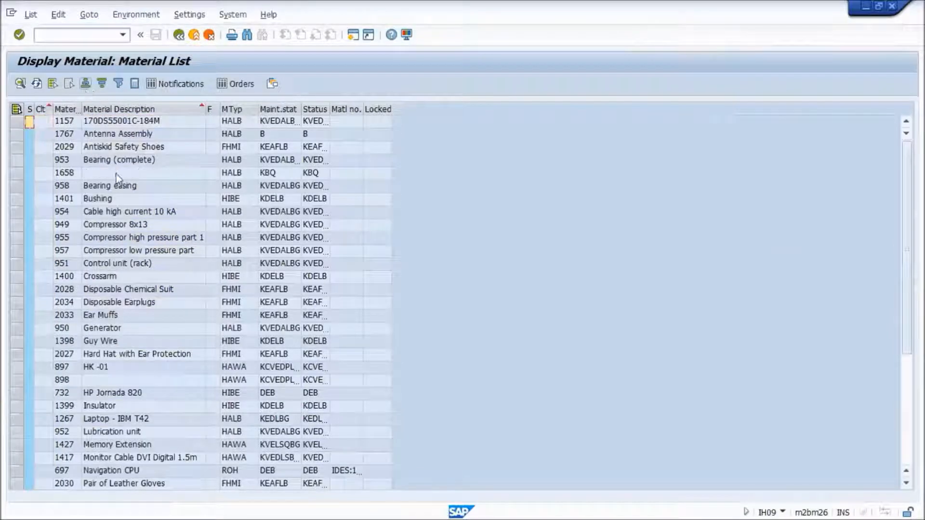
Select the Clt through Material Description data, first as whole columns and again as a cell block down to the last row
{"action": "mouse_move", "coordinate": [907, 248]}
{"action": "left_mouse_down"}
{"action": "mouse_move", "coordinate": [908, 355]}
{"action": "mouse_move", "coordinate": [907, 248]}
{"action": "left_mouse_up"}
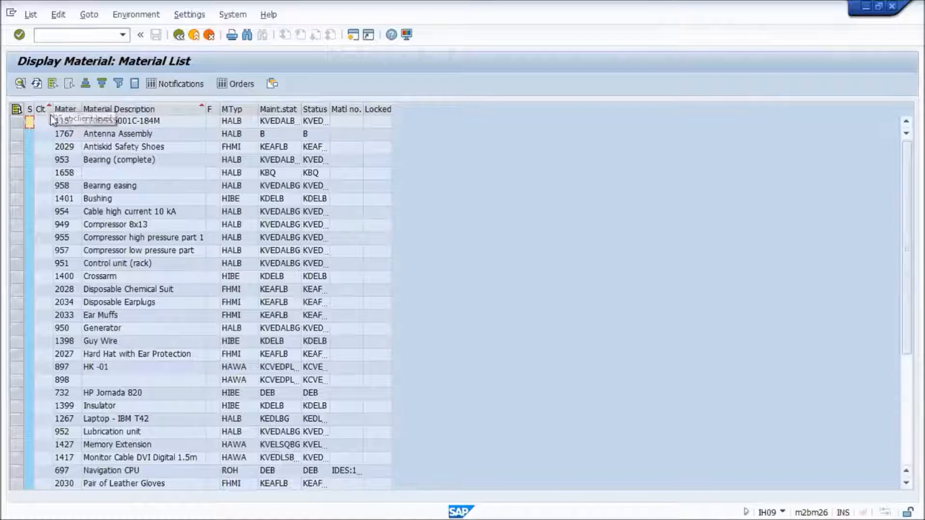
{"action": "left_click_drag", "start_coordinate": [40, 109], "coordinate": [174, 109]}
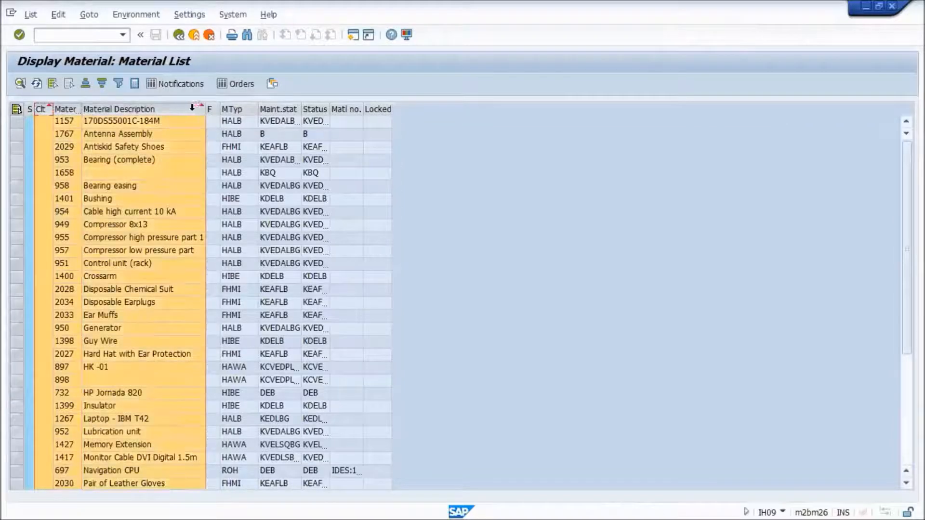
{"action": "left_click", "coordinate": [124, 134]}
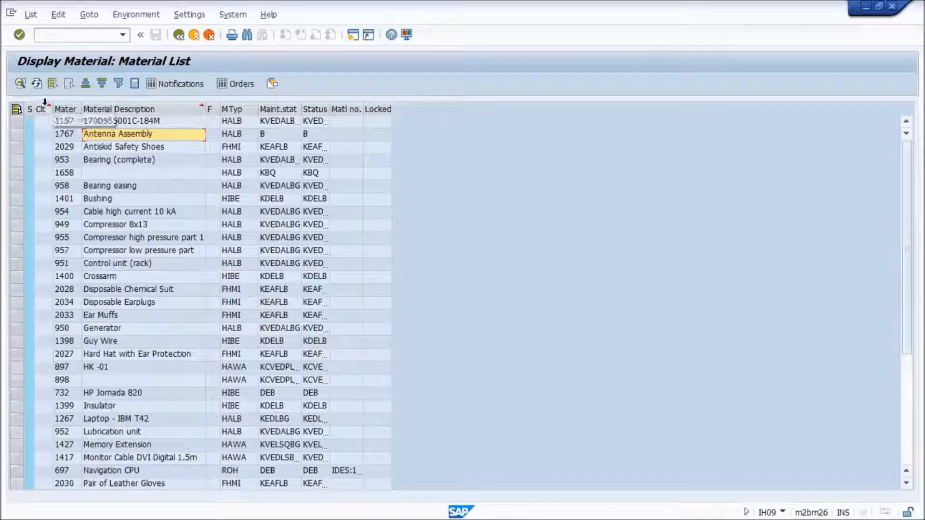
{"action": "left_click_drag", "start_coordinate": [41, 123], "coordinate": [131, 507]}
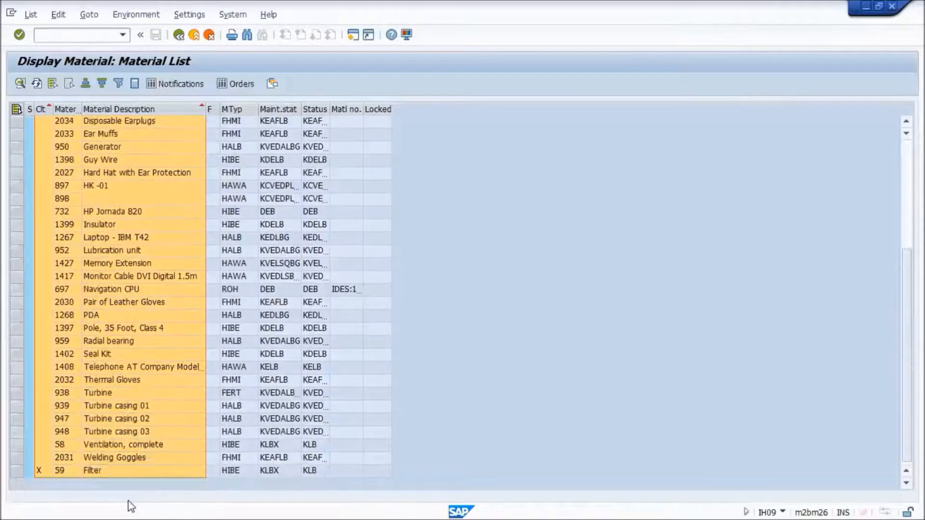
{"action": "left_click_drag", "start_coordinate": [153, 382], "coordinate": [155, 327]}
{"action": "left_click", "coordinate": [148, 265]}
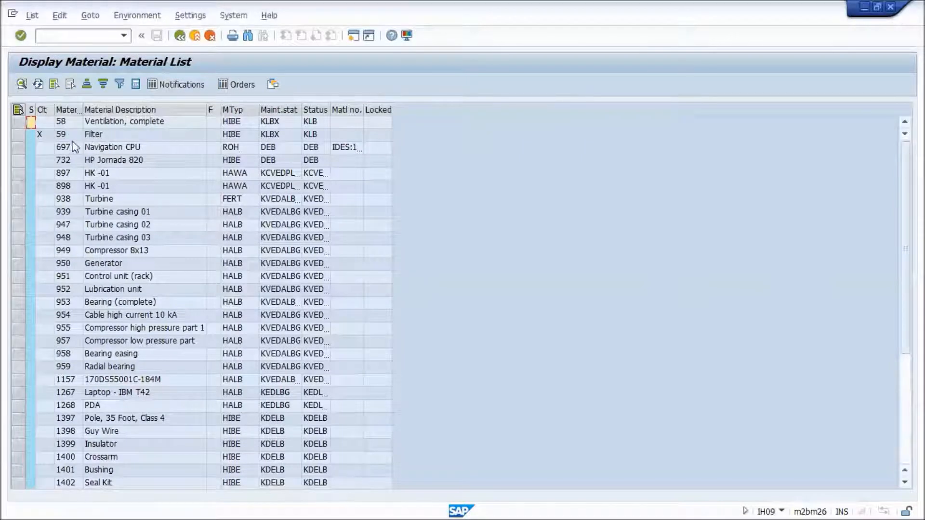
Copy the Clt, Material and Material Description columns of the unsorted list and switch to the BOM template workbook in Excel
{"action": "left_click_drag", "start_coordinate": [44, 110], "coordinate": [101, 116]}
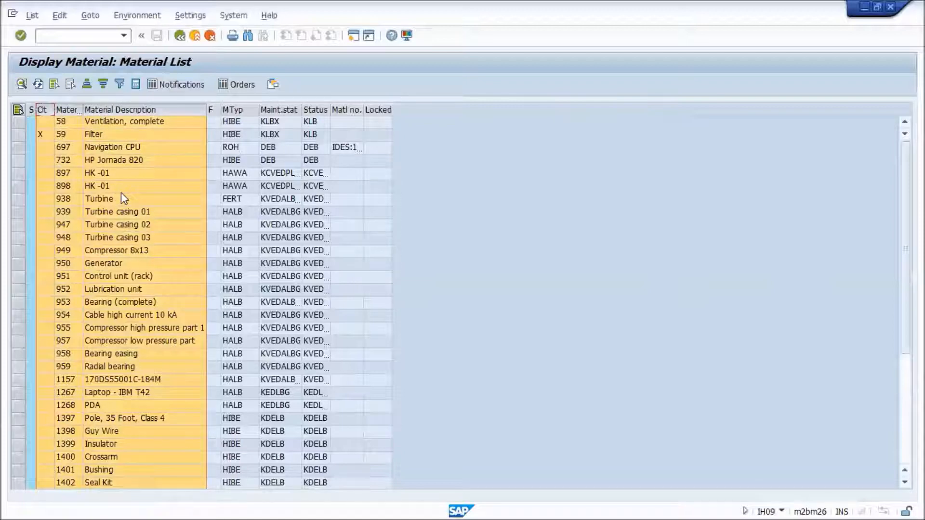
{"action": "key", "text": "ctrl+c"}
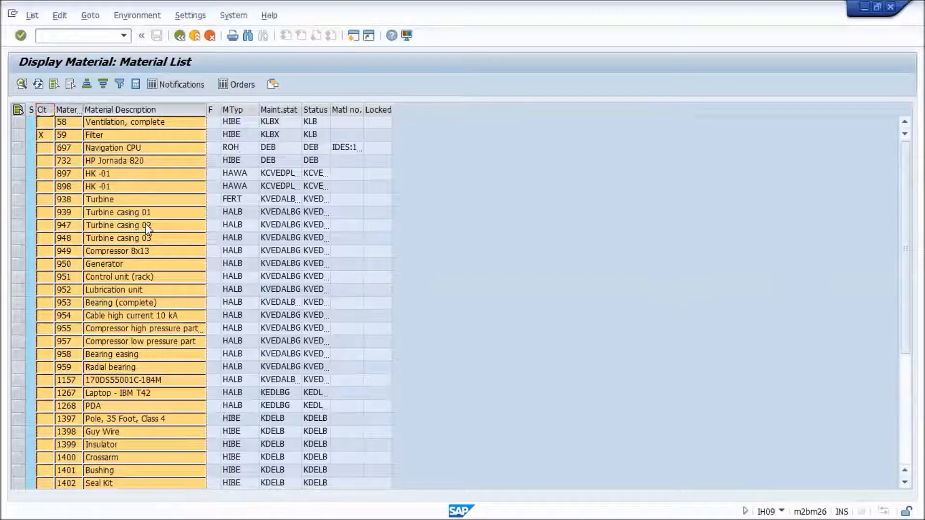
{"action": "key", "text": "alt+Tab"}
{"action": "key", "text": "alt+Tab"}
{"action": "key", "text": "alt+Tab"}
{"action": "key", "text": "alt+Tab"}
{"action": "key", "text": "alt+Tab"}
{"action": "key", "text": "alt+Tab"}
{"action": "key", "text": "alt+Tab"}
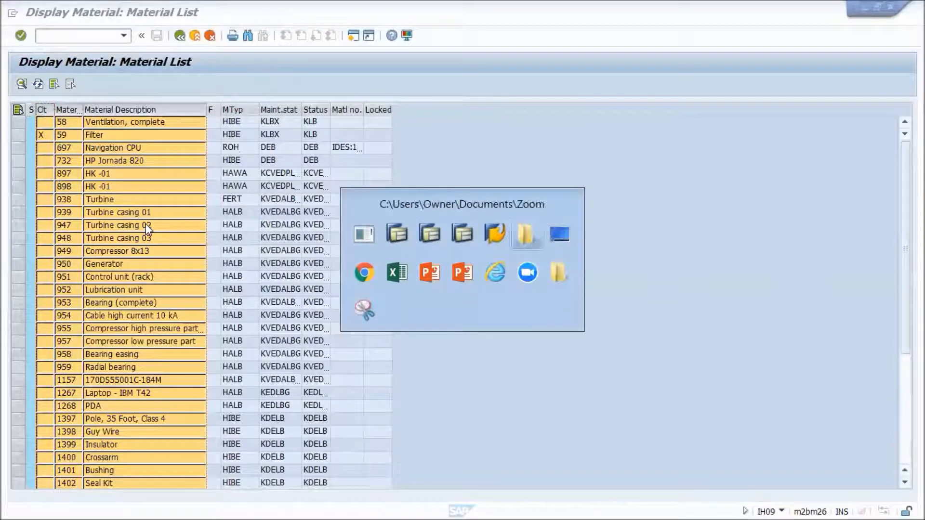
{"action": "key", "text": "alt+Tab"}
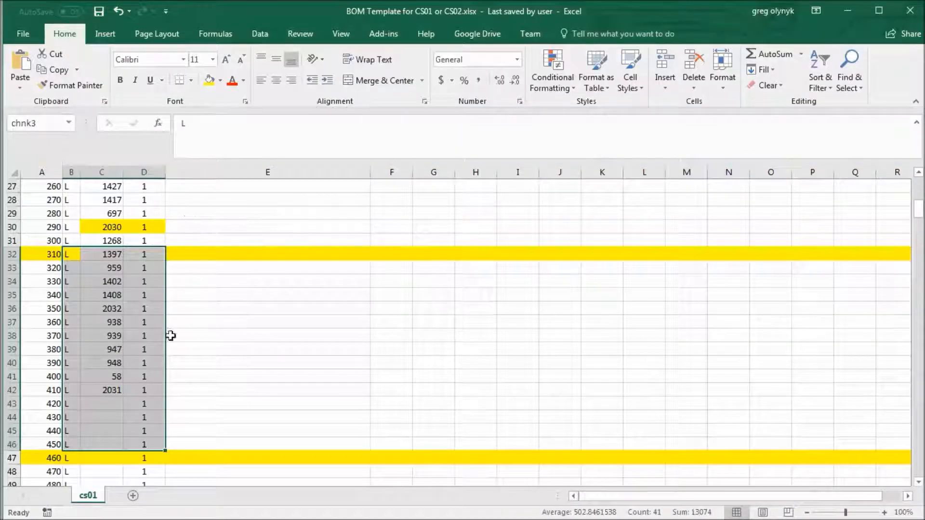
Clear the existing material numbers from the SAP MAT column, cells C2 to C42
{"action": "left_click_drag", "start_coordinate": [119, 396], "coordinate": [97, 195]}
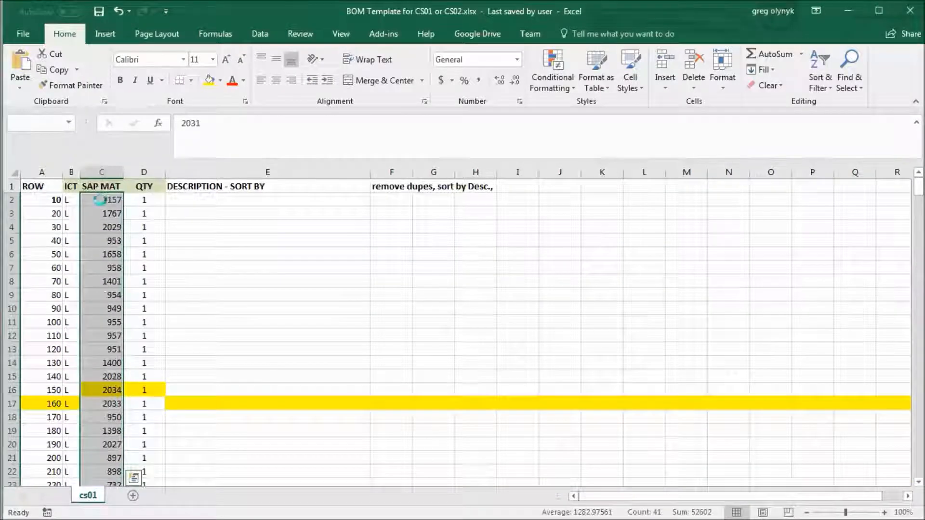
{"action": "key", "text": "Delete"}
{"action": "scroll", "coordinate": [198, 215], "scroll_direction": "up", "scroll_amount": 10}
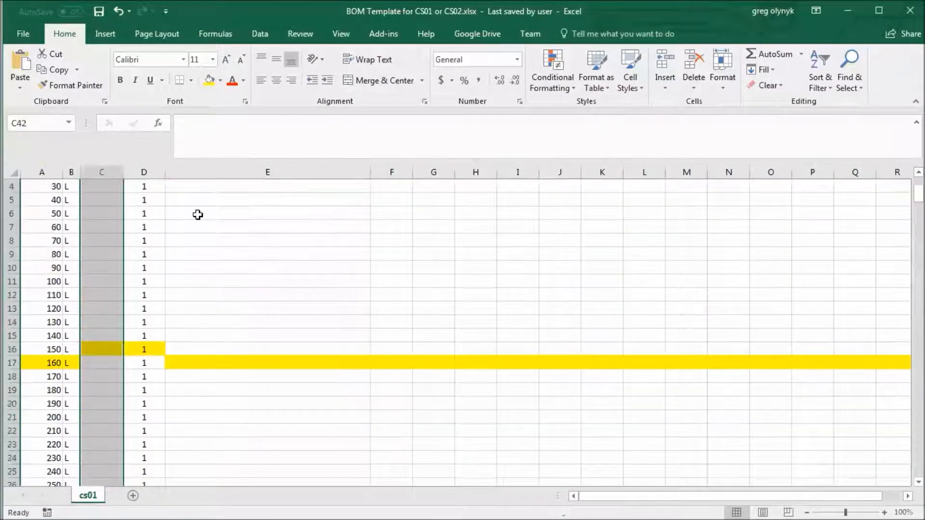
{"action": "left_click", "coordinate": [104, 201]}
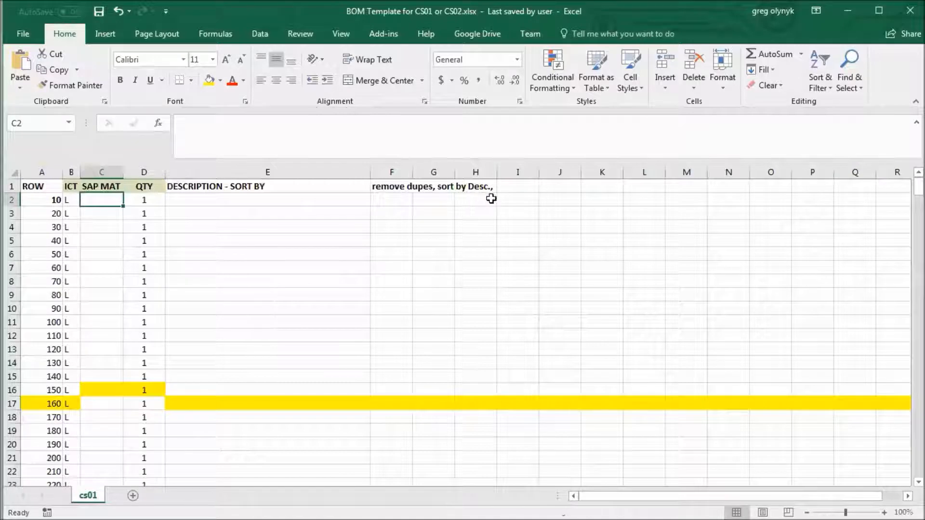
Paste the copied SAP material data into the sheet starting at cell I2 and select the Filter row's pasted cells
{"action": "left_click", "coordinate": [528, 198]}
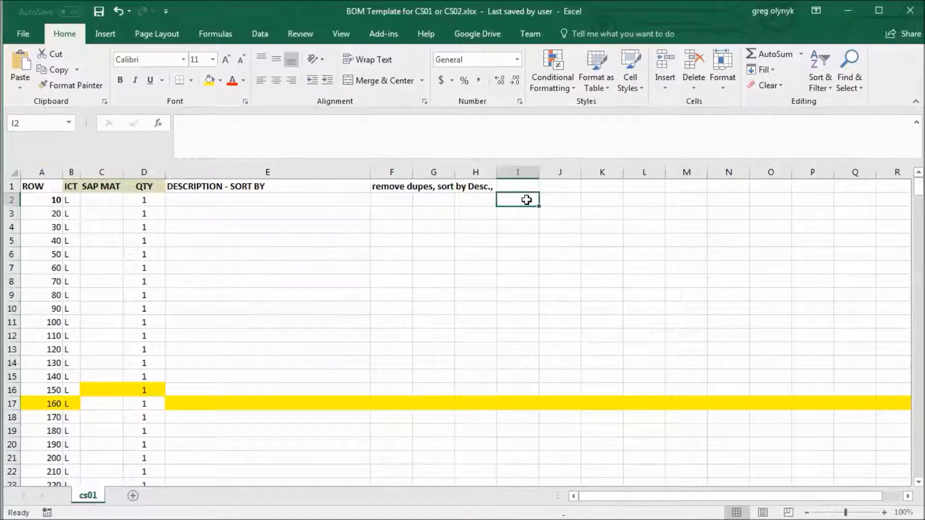
{"action": "key", "text": "ctrl+v"}
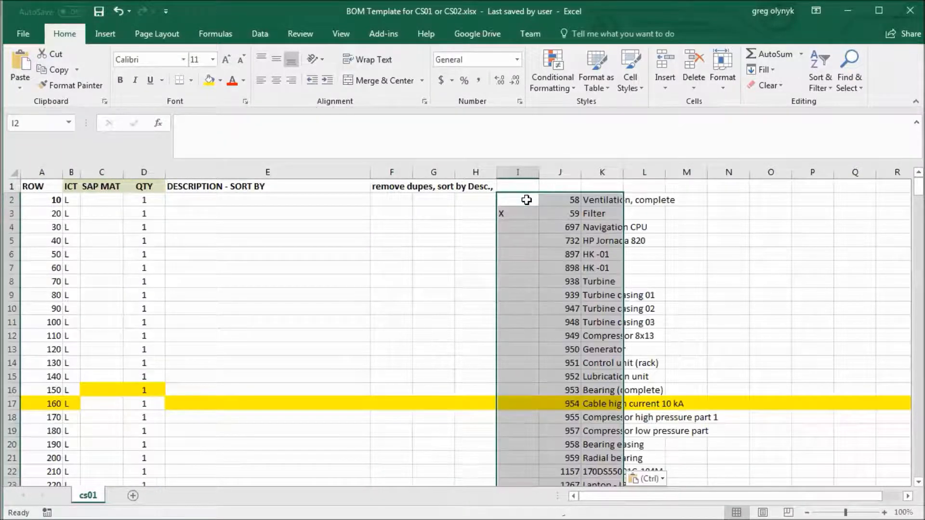
{"action": "left_click", "coordinate": [574, 213]}
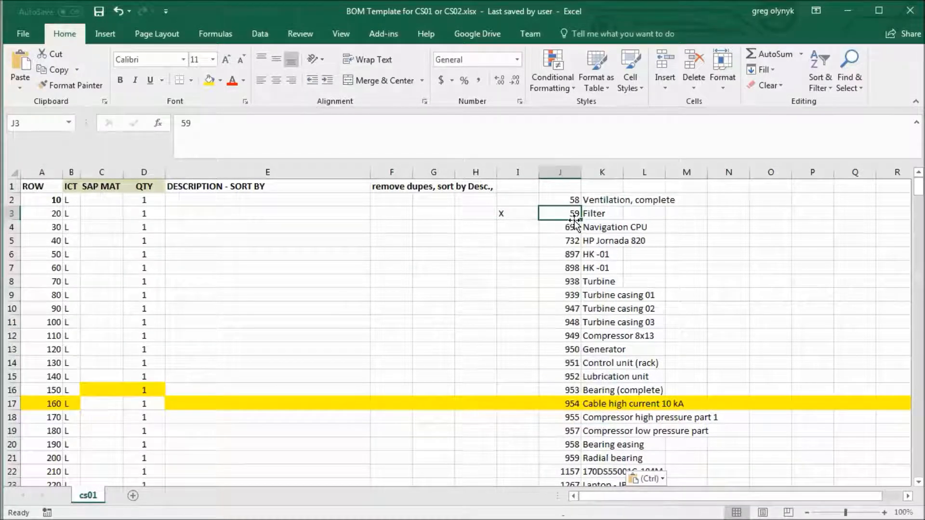
{"action": "left_click_drag", "start_coordinate": [517, 213], "coordinate": [608, 211]}
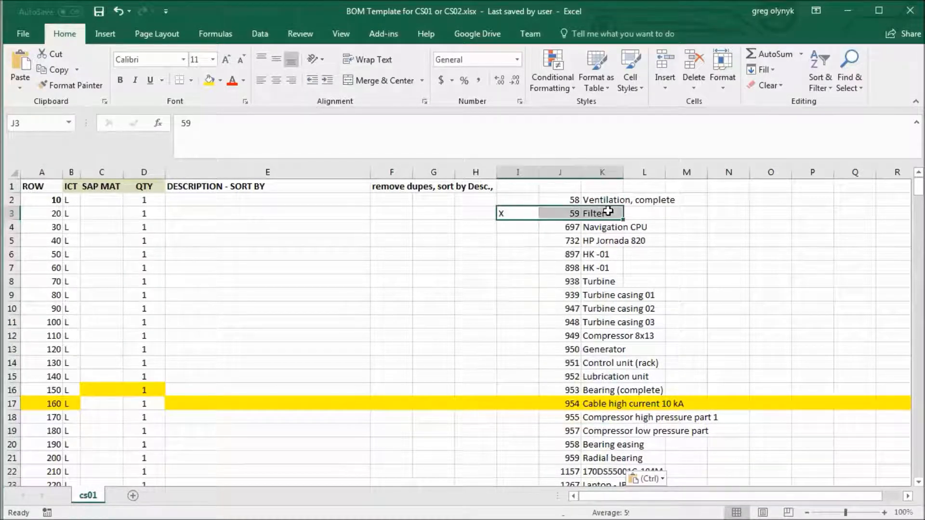
Label the pasted columns with the headers "del" in I1, "num" in J1 and "deswc" in K1
{"action": "left_click", "coordinate": [532, 186]}
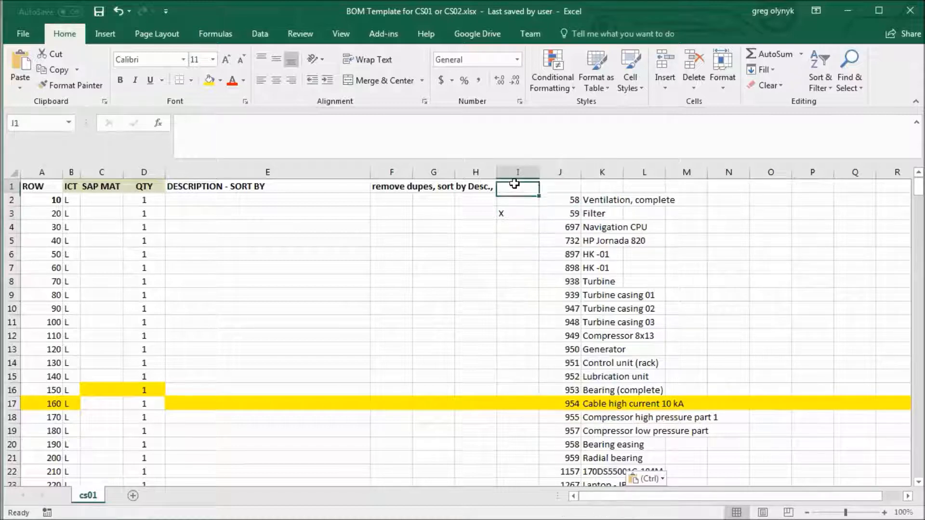
{"action": "key", "text": "ctrl+b"}
{"action": "type", "text": "de"}
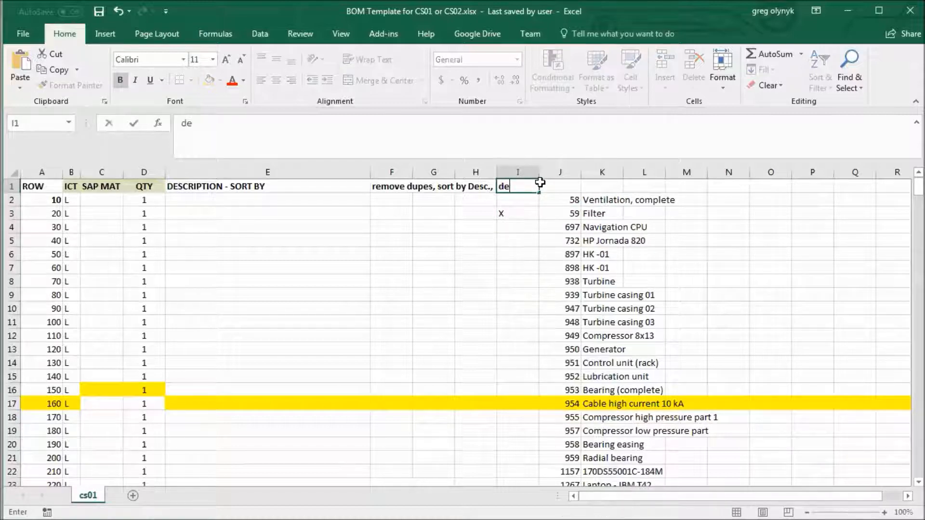
{"action": "type", "text": "l"}
{"action": "left_click", "coordinate": [559, 184]}
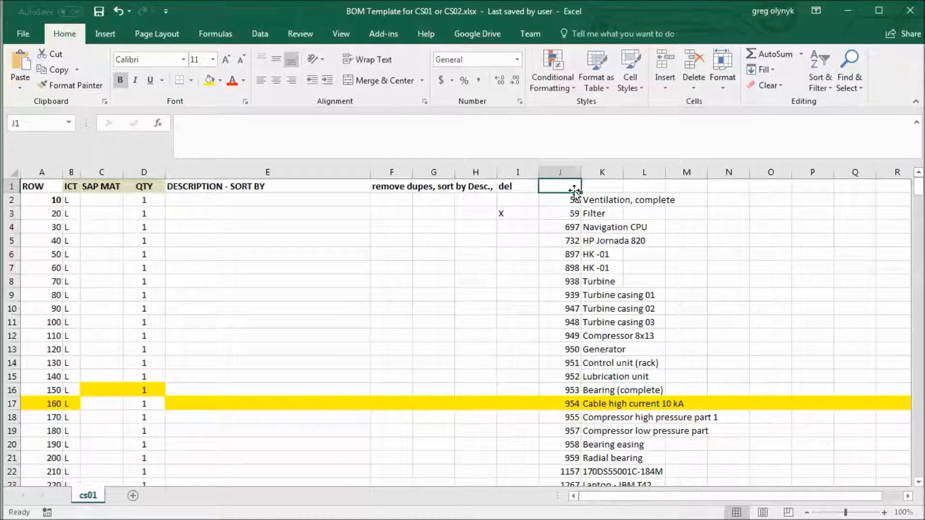
{"action": "type", "text": "num"}
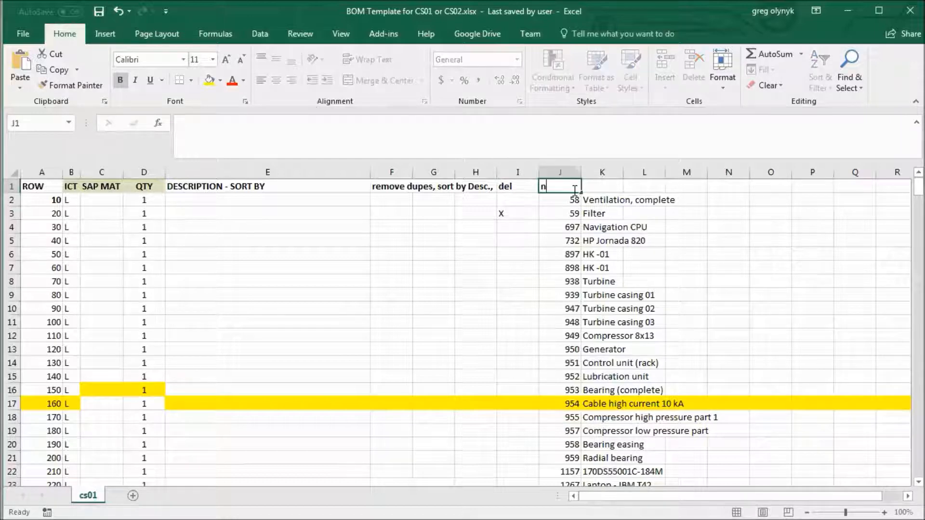
{"action": "left_click", "coordinate": [603, 185]}
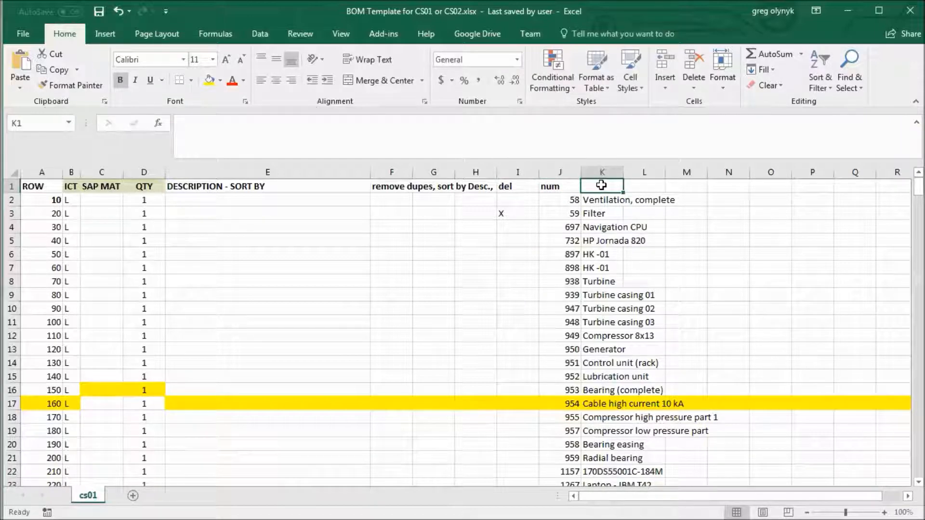
{"action": "type", "text": "deswc"}
Add filters to the headers of columns I through K
{"action": "left_click", "coordinate": [596, 214]}
{"action": "mouse_move", "coordinate": [517, 172]}
{"action": "left_mouse_down"}
{"action": "mouse_move", "coordinate": [614, 174]}
{"action": "mouse_move", "coordinate": [593, 173]}
{"action": "left_mouse_up"}
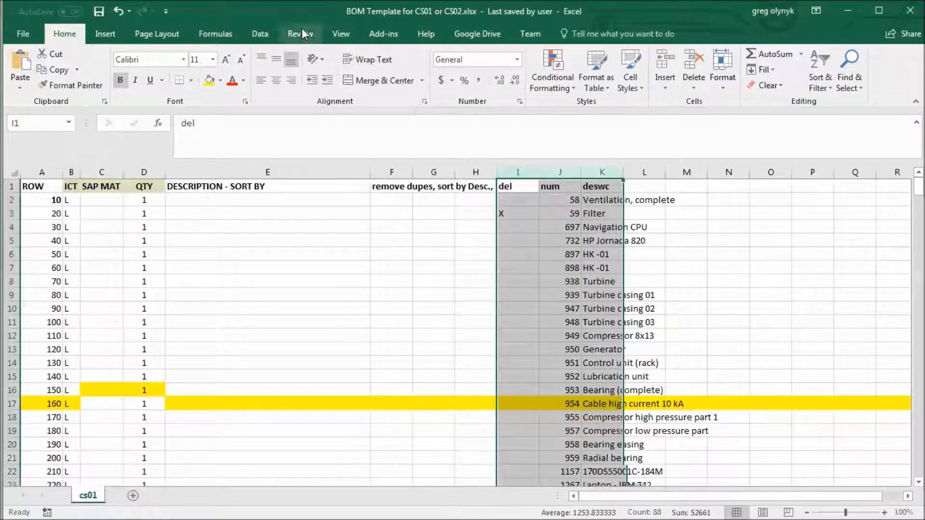
{"action": "left_click", "coordinate": [259, 34]}
{"action": "left_click", "coordinate": [424, 72]}
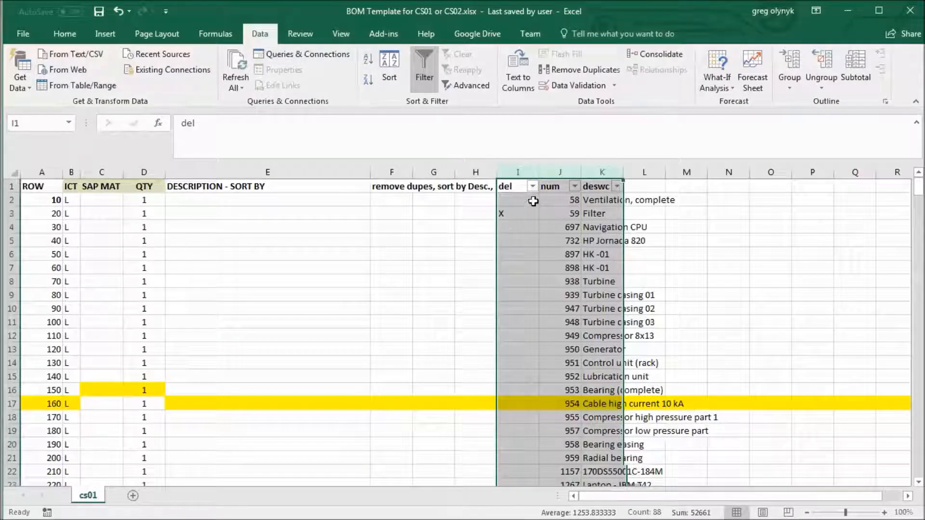
Filter the "del" column to show only the rows marked X
{"action": "left_click", "coordinate": [532, 186]}
{"action": "left_click", "coordinate": [413, 319]}
{"action": "left_click", "coordinate": [398, 328]}
{"action": "left_click", "coordinate": [451, 444]}
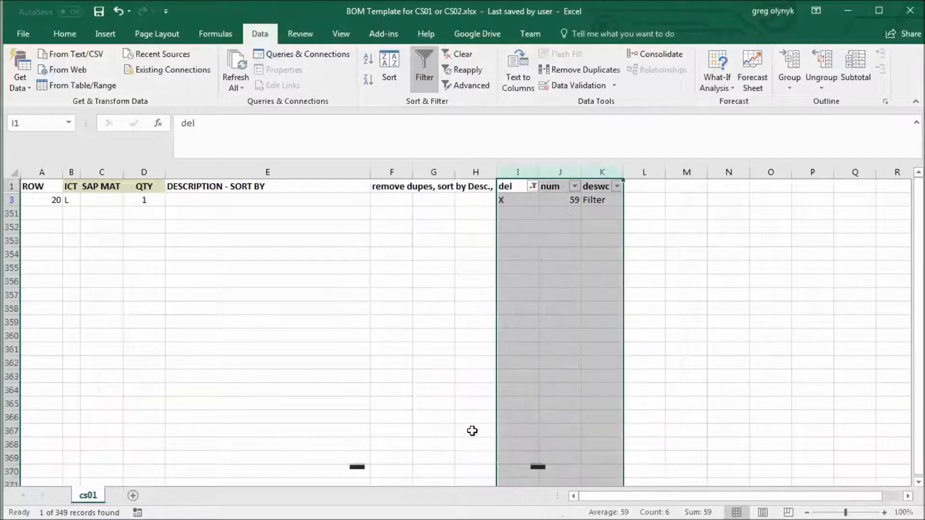
Clear the contents of the X-marked row in columns I through K, and remove the filter criteria to show all rows
{"action": "left_click_drag", "start_coordinate": [503, 199], "coordinate": [615, 201]}
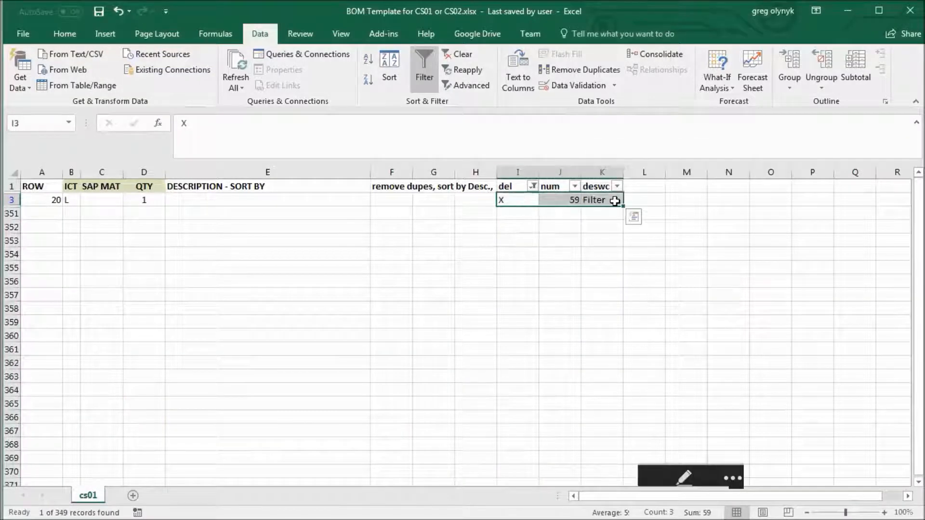
{"action": "key", "text": "Delete"}
{"action": "left_click", "coordinate": [530, 212]}
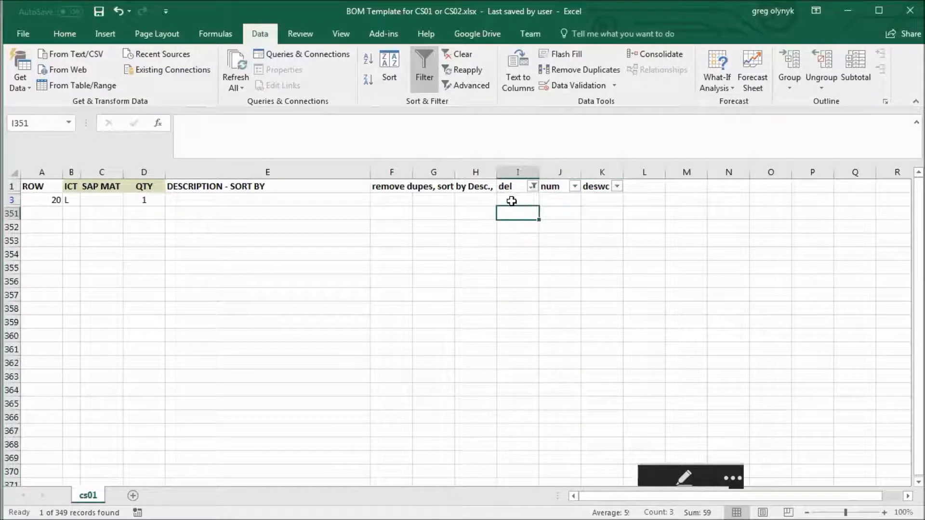
{"action": "left_click", "coordinate": [461, 56]}
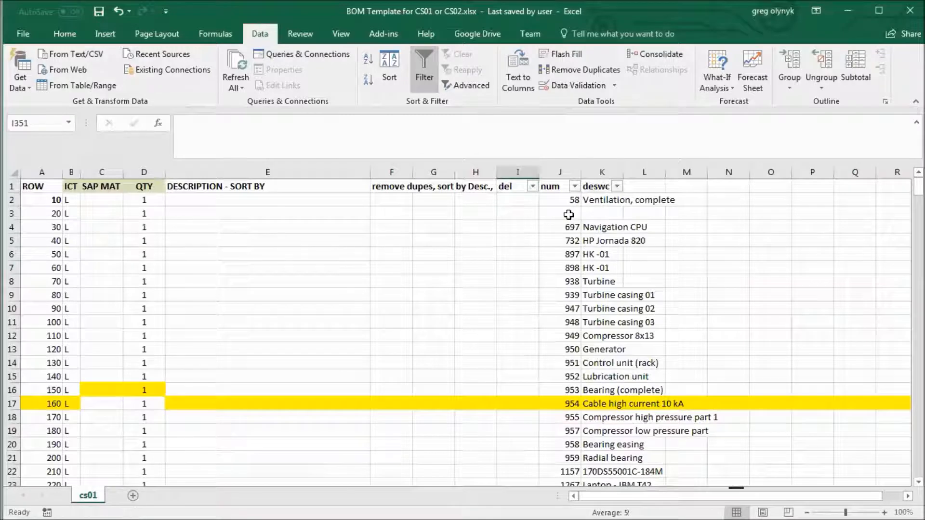
Delete the blank cells J3 and K3 with the remaining cells shifted up
{"action": "left_click_drag", "start_coordinate": [571, 216], "coordinate": [596, 216]}
{"action": "right_click", "coordinate": [596, 216]}
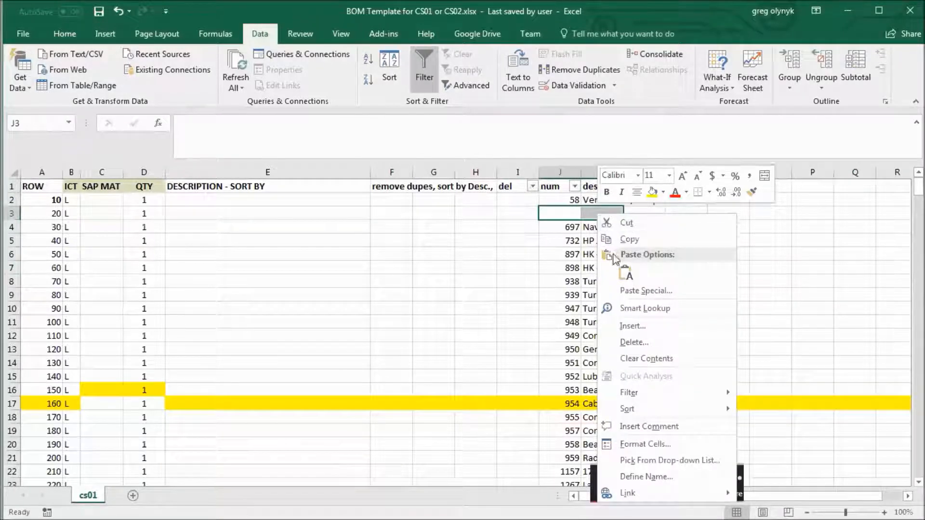
{"action": "left_click", "coordinate": [632, 343]}
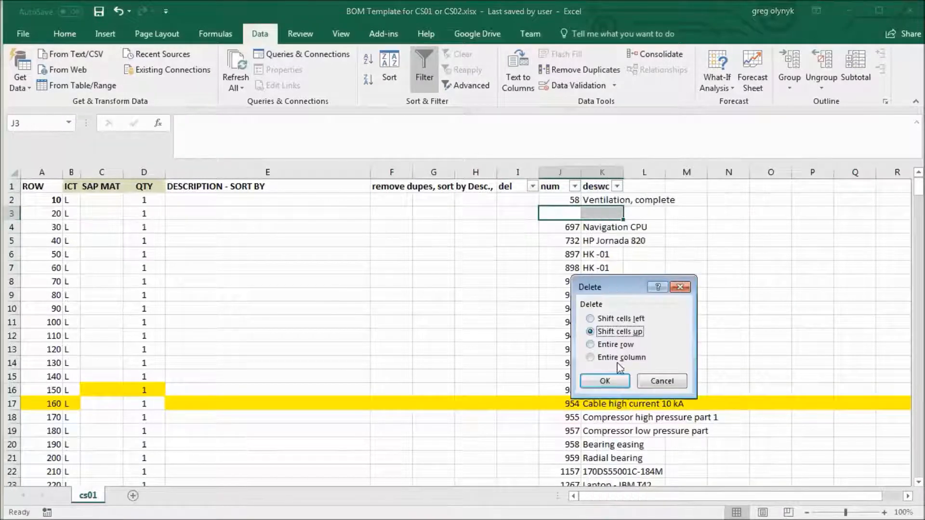
{"action": "left_click", "coordinate": [605, 381]}
{"action": "left_click", "coordinate": [568, 239]}
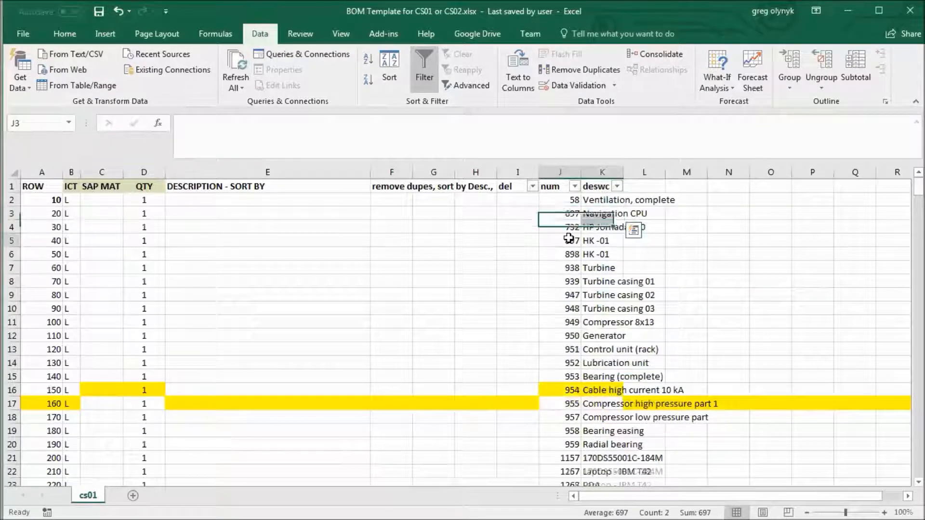
Copy the material numbers in J2 to J42 into the SAP MAT column starting at C2
{"action": "left_click", "coordinate": [566, 198]}
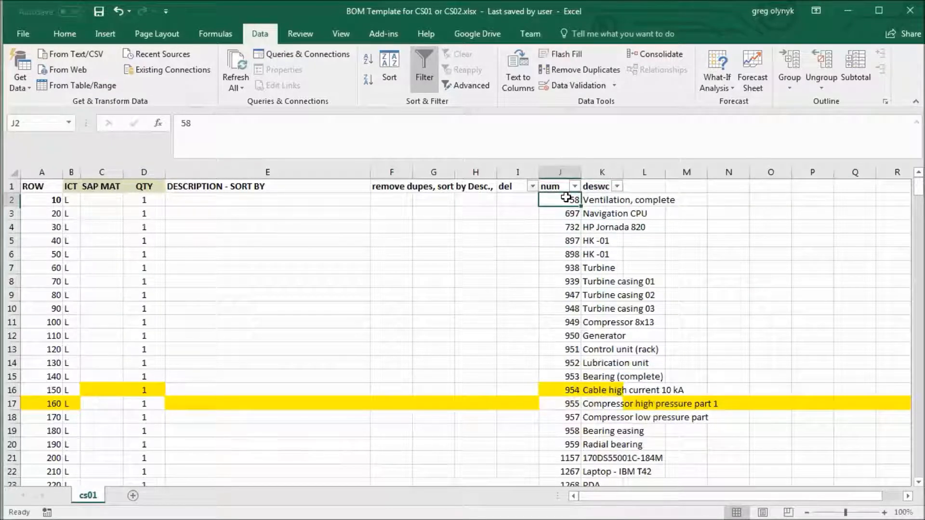
{"action": "key", "text": "ctrl+shift+Down"}
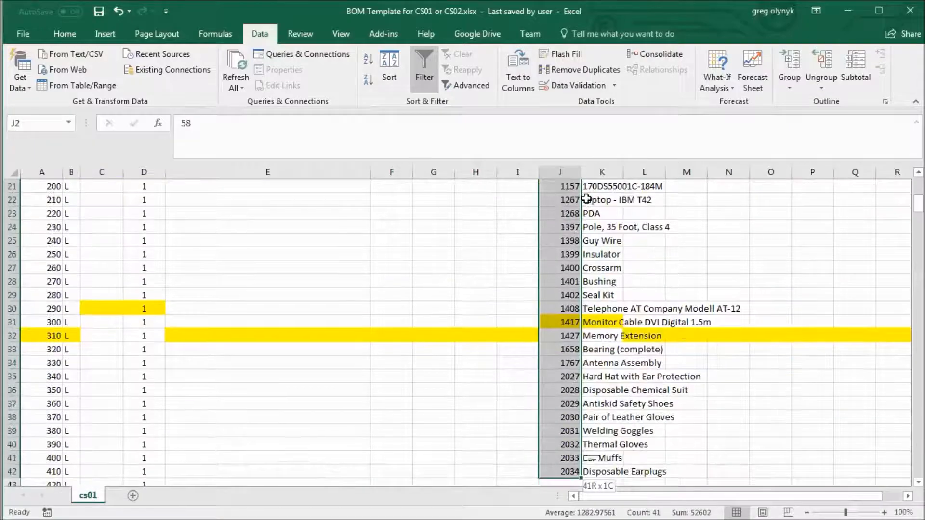
{"action": "key", "text": "ctrl+c"}
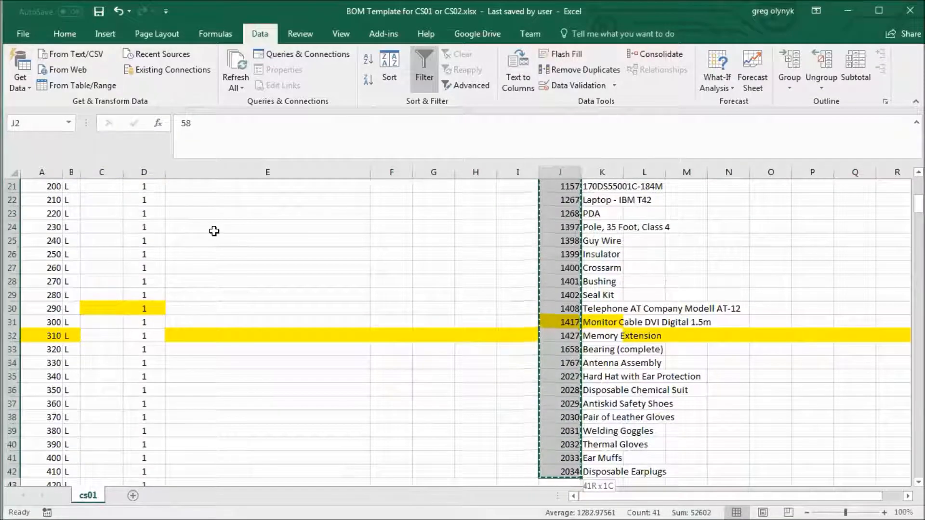
{"action": "key", "text": "ctrl+Home"}
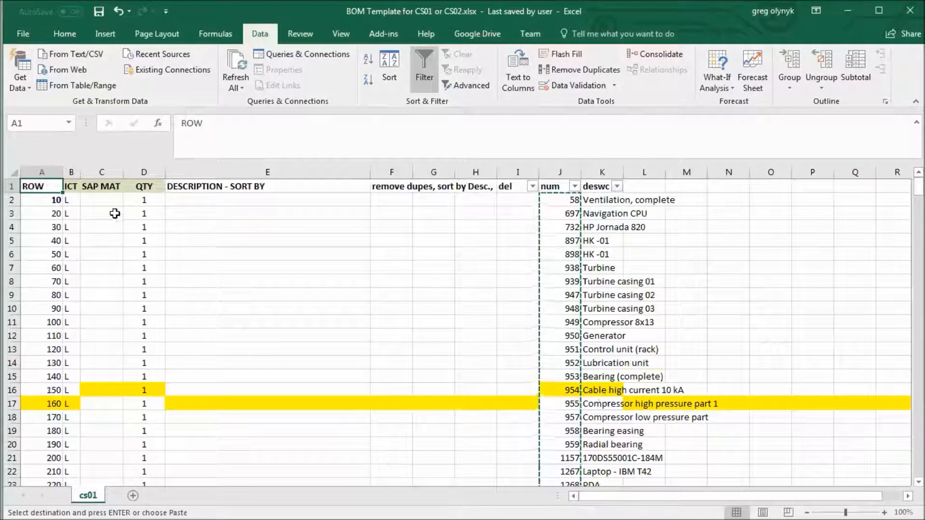
{"action": "left_click", "coordinate": [102, 198]}
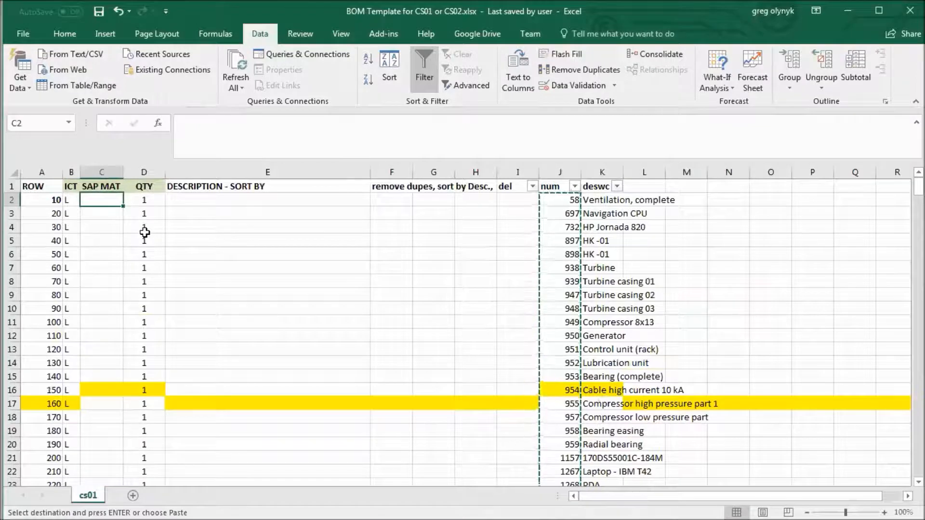
{"action": "key", "text": "ctrl+v"}
Copy the descriptions in K2 to K42 into the DESCRIPTION - SORT BY column starting at E2
{"action": "left_click", "coordinate": [597, 202]}
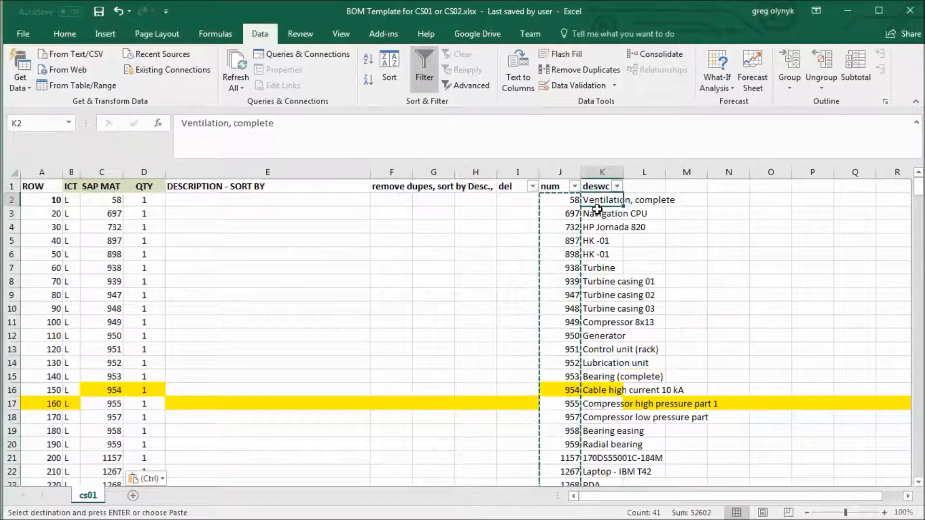
{"action": "key", "text": "ctrl+shift+Down"}
{"action": "key", "text": "ctrl+c"}
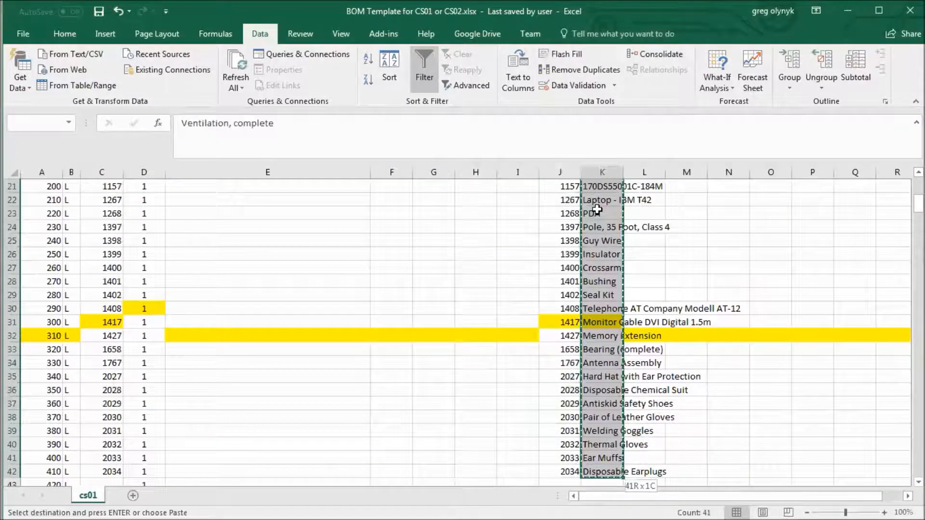
{"action": "key", "text": "ctrl+Home"}
{"action": "left_click", "coordinate": [184, 198]}
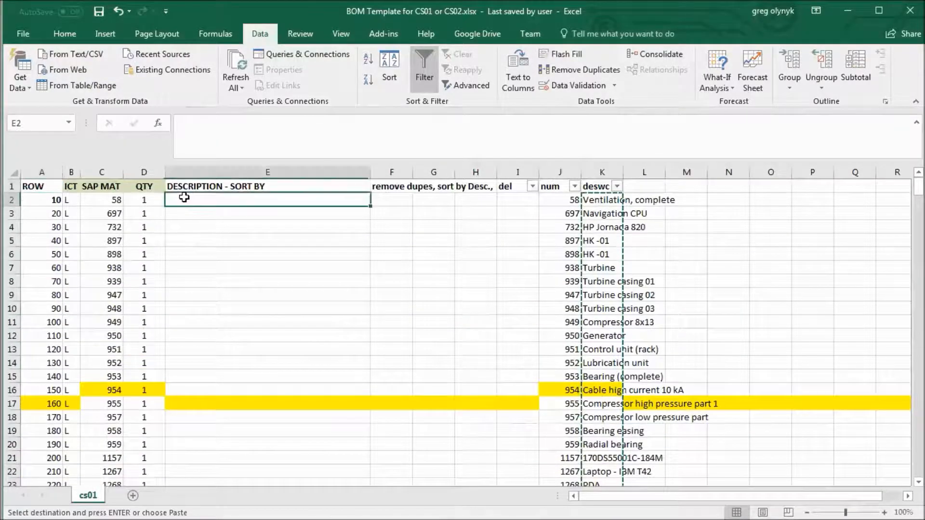
{"action": "key", "text": "ctrl+v"}
{"action": "left_click", "coordinate": [229, 236]}
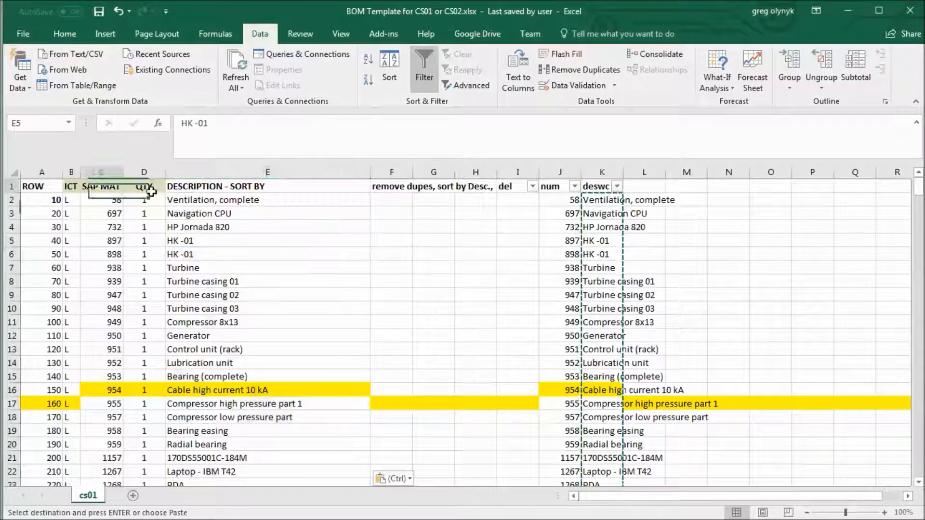
{"action": "left_click_drag", "start_coordinate": [110, 186], "coordinate": [174, 186]}
{"action": "left_click_drag", "start_coordinate": [101, 172], "coordinate": [173, 173]}
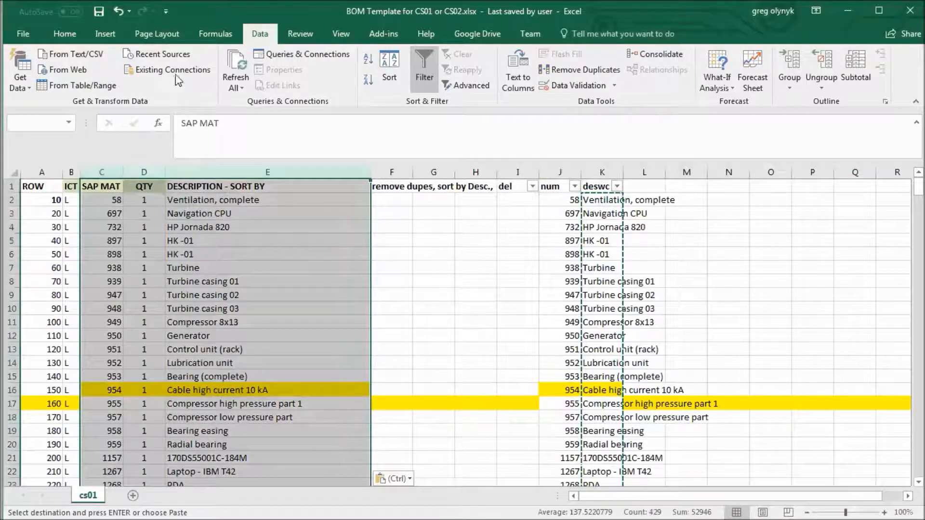
{"action": "left_click", "coordinate": [387, 245]}
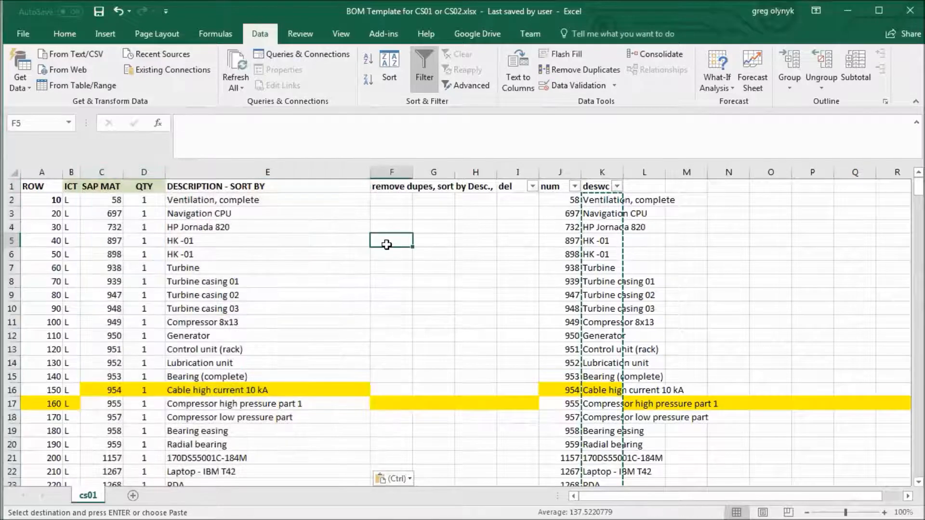
{"action": "left_click", "coordinate": [205, 212]}
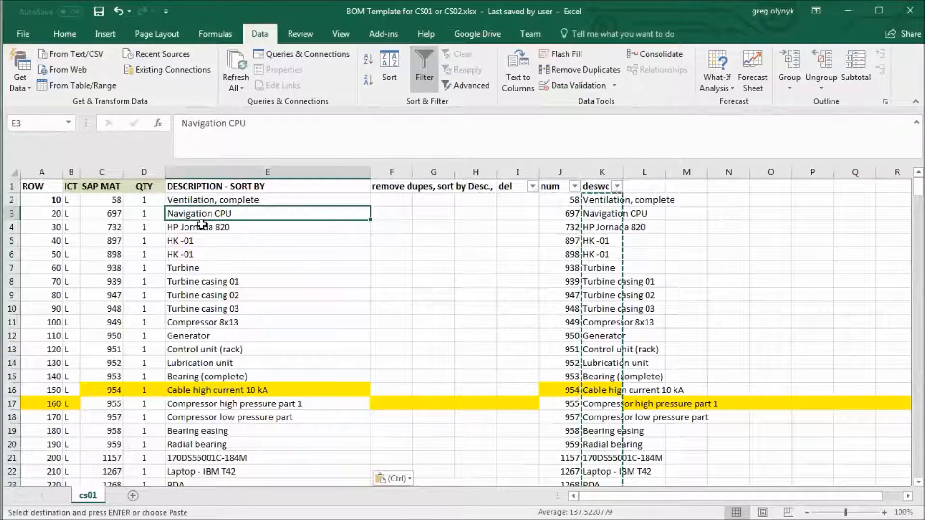
{"action": "left_click", "coordinate": [119, 11]}
{"action": "left_click", "coordinate": [226, 257]}
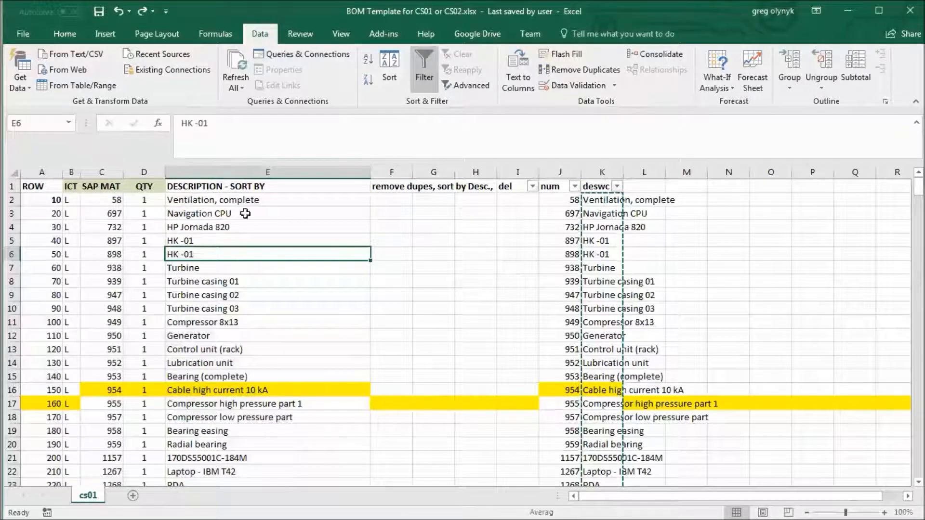
Sort columns B through E by DESCRIPTION - SORT BY in ascending order
{"action": "left_click_drag", "start_coordinate": [78, 176], "coordinate": [273, 200]}
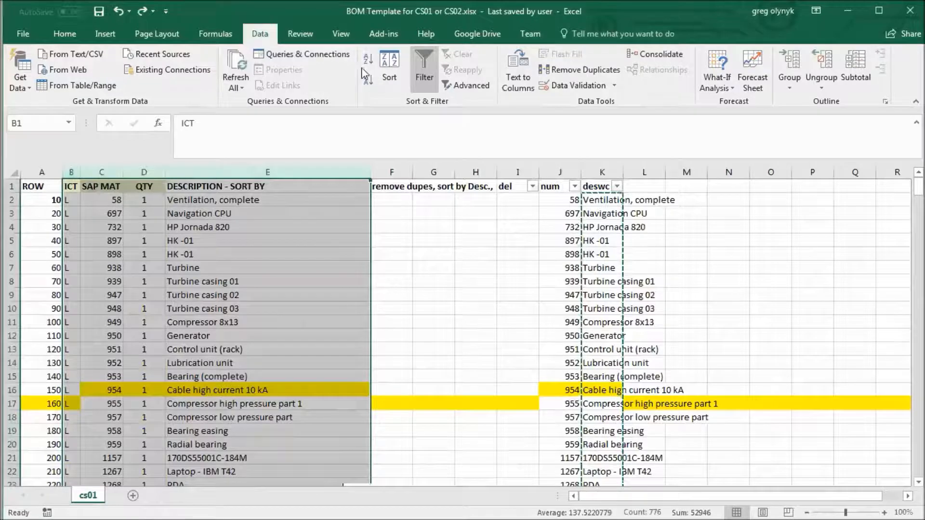
{"action": "left_click", "coordinate": [390, 72]}
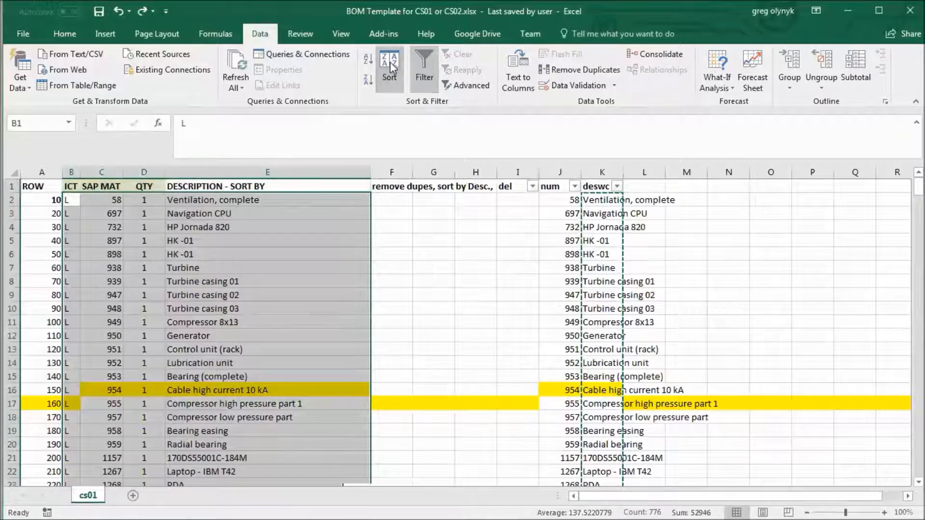
{"action": "left_click", "coordinate": [447, 301]}
{"action": "left_click", "coordinate": [433, 339]}
{"action": "left_click", "coordinate": [673, 402]}
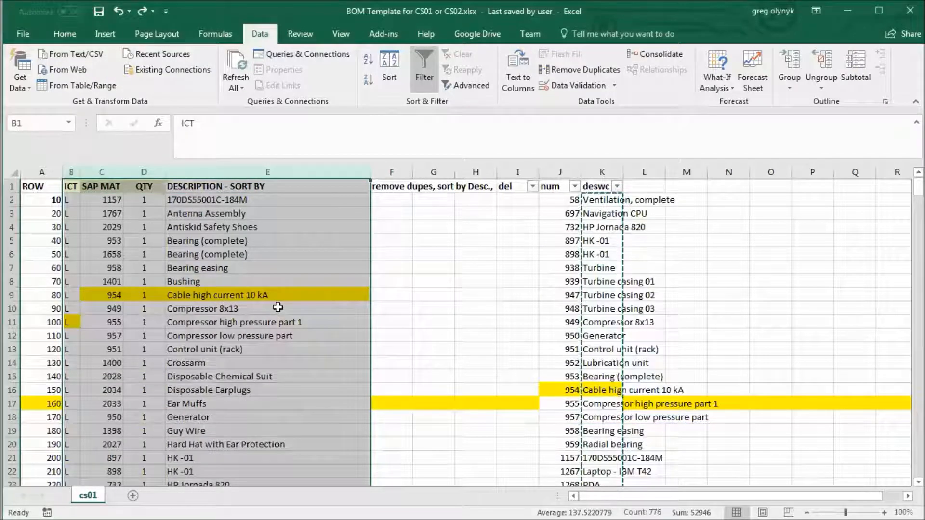
{"action": "left_click", "coordinate": [254, 295]}
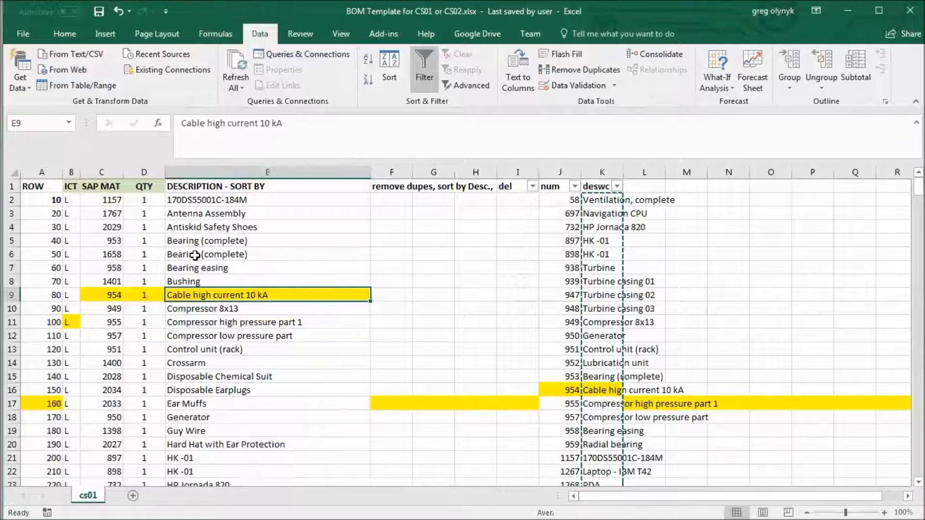
Switch to SAP, leave the material list and open transaction MMP1 for creating a maintenance assembly
{"action": "key", "text": "alt+Tab"}
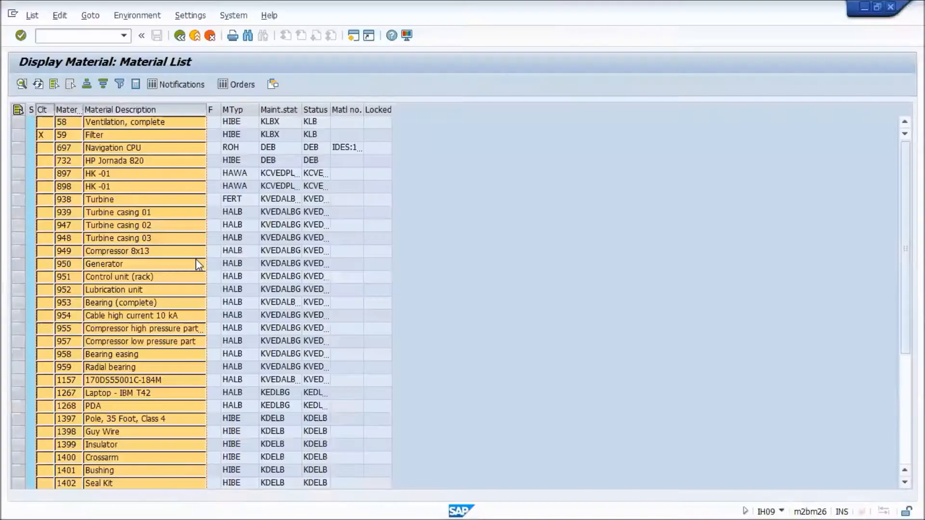
{"action": "left_click", "coordinate": [179, 36]}
{"action": "left_click", "coordinate": [179, 37]}
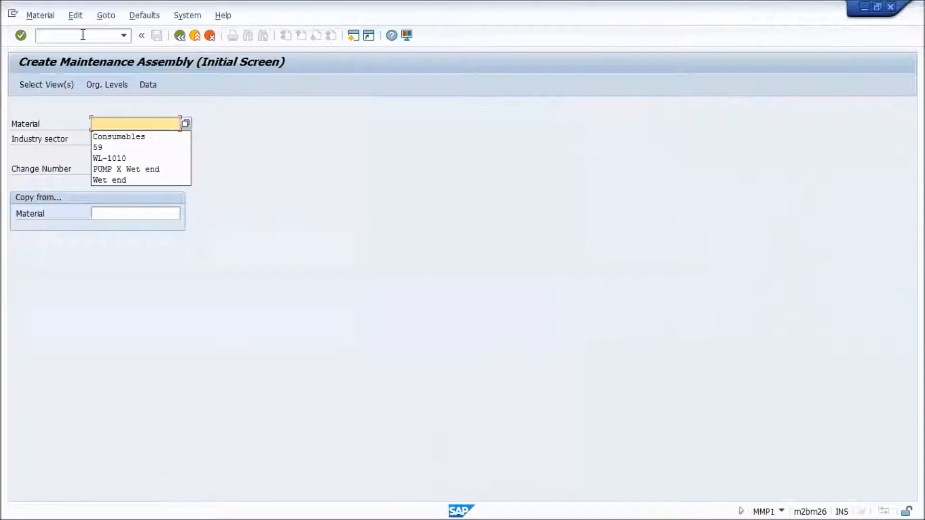
Enter Consumables as the material with industry sector Chemical Industry, and proceed to the view selection
{"action": "left_click", "coordinate": [137, 138]}
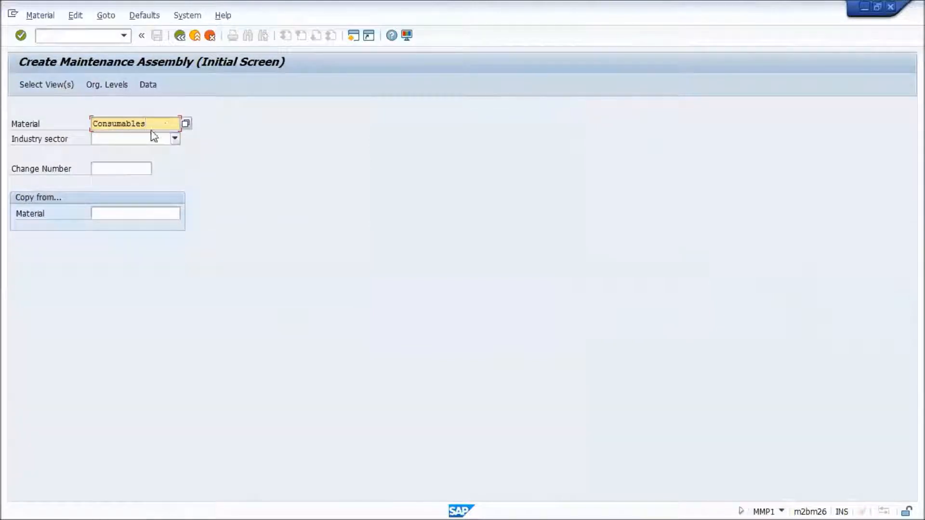
{"action": "left_click", "coordinate": [136, 138]}
{"action": "left_click", "coordinate": [135, 173]}
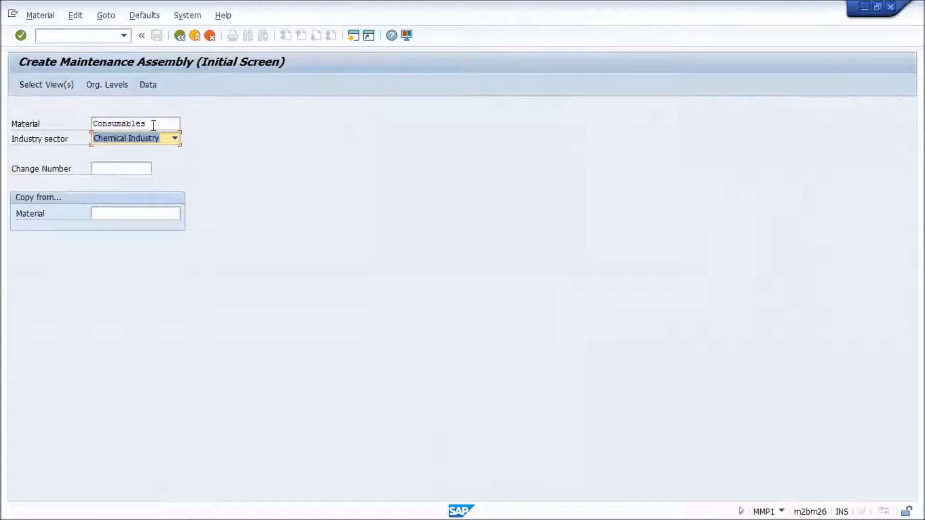
{"action": "key", "text": "Return"}
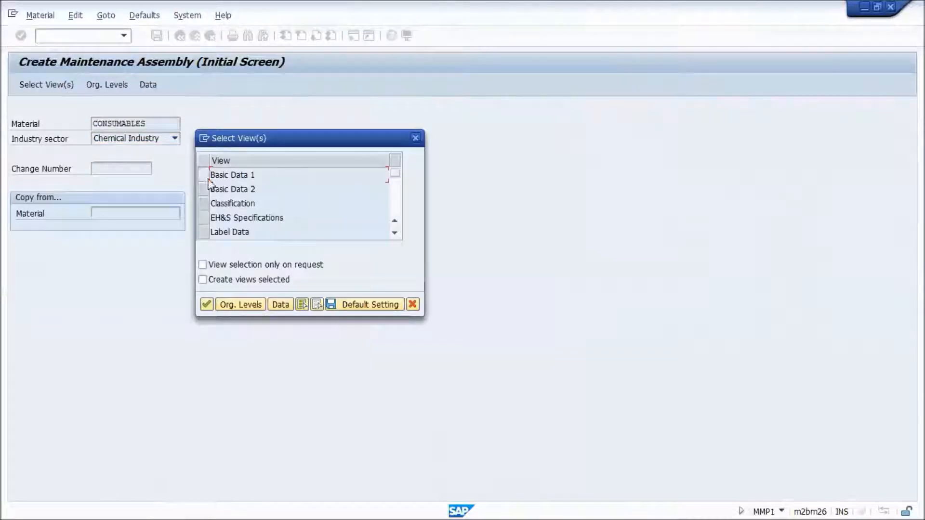
Choose the Basic Data 1 view and fill in material CONSUMABLES2 with description Consumables and base unit of measure ea
{"action": "left_click", "coordinate": [208, 179]}
{"action": "left_click", "coordinate": [206, 304]}
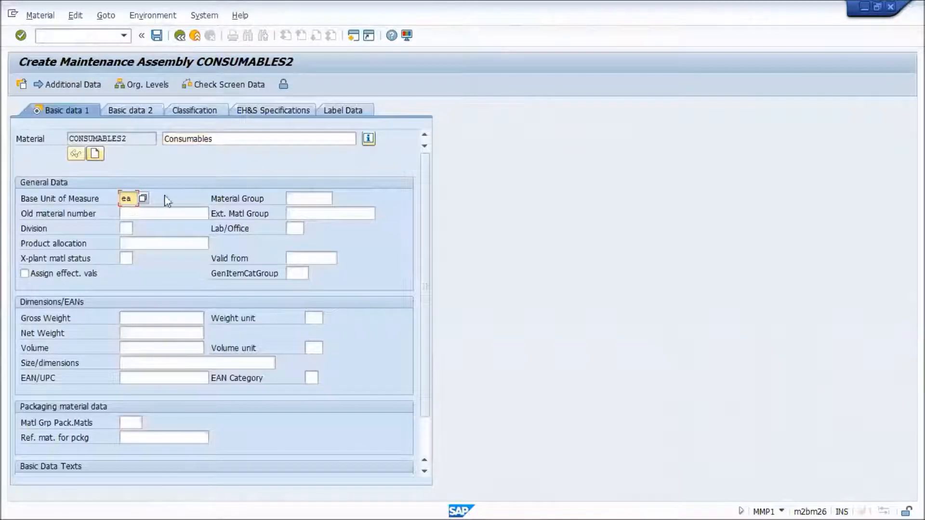
{"action": "left_click", "coordinate": [234, 141]}
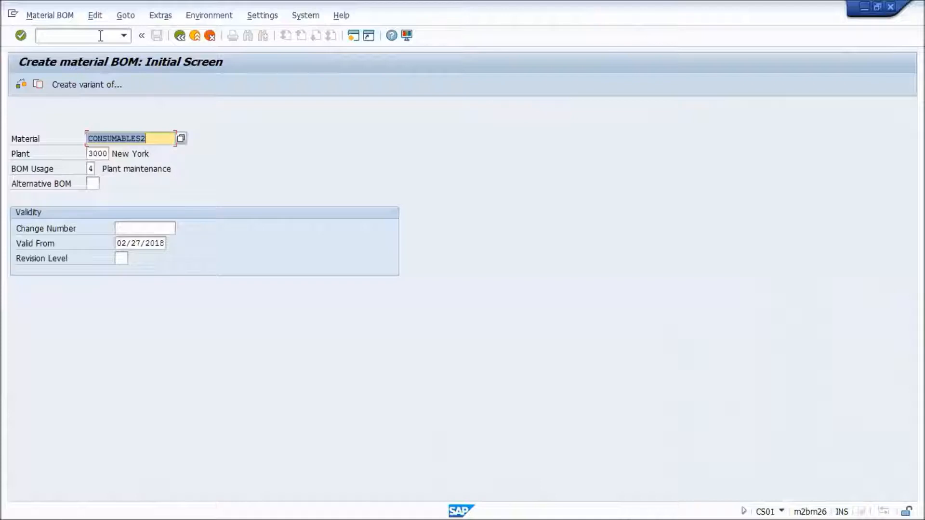
Open the item overview of a new CS01 material BOM for CONSUMABLES2 in plant 3000 with BOM usage 4
{"action": "key", "text": "Return"}
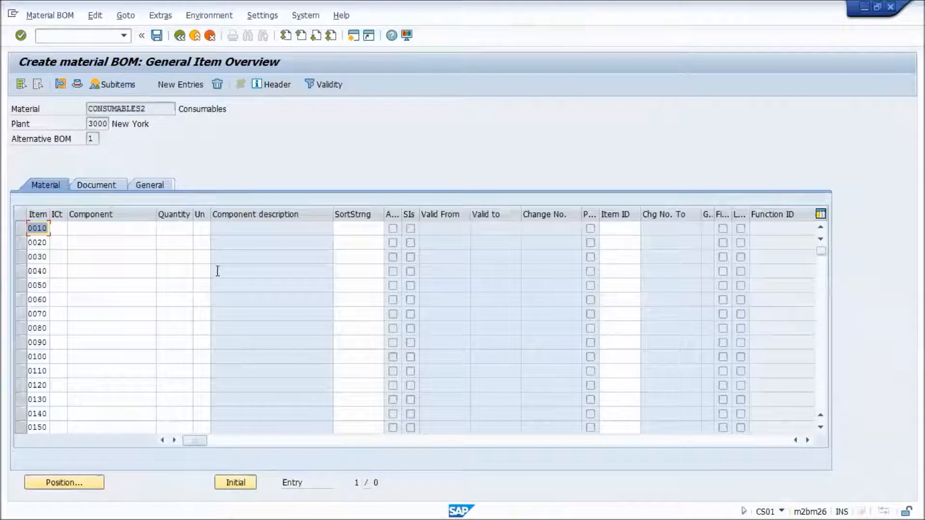
Compare the ICT, SAP MAT and QTY columns of the Excel BOM template with the columns of SAP's empty BOM item overview
{"action": "key", "text": "alt+Tab"}
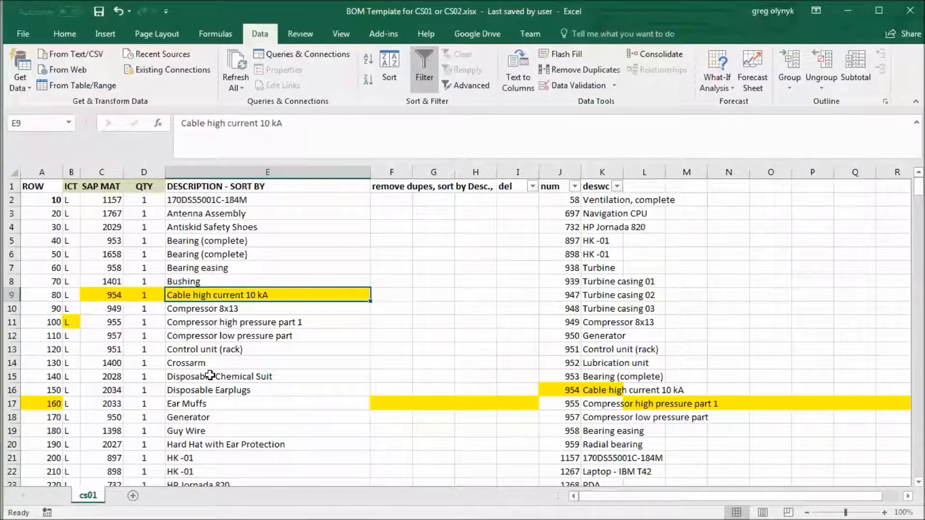
{"action": "left_click", "coordinate": [116, 200]}
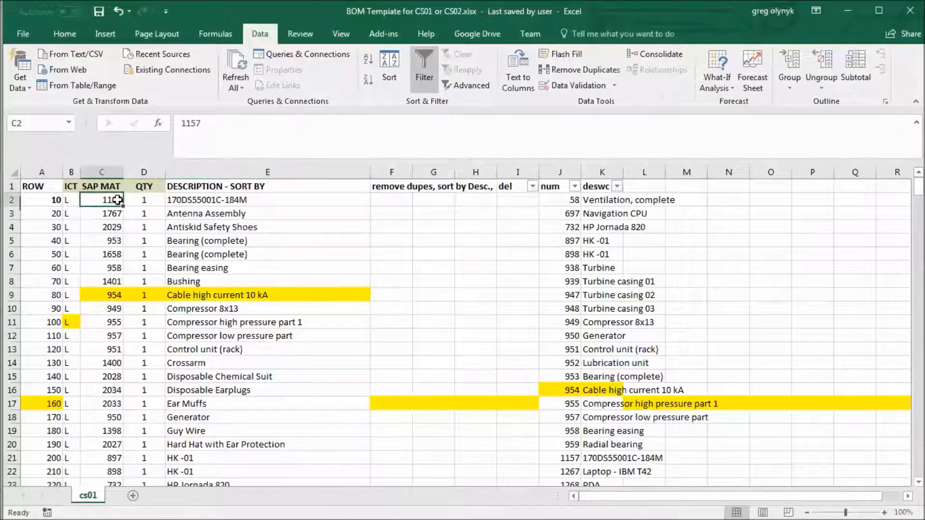
{"action": "key", "text": "alt+Tab"}
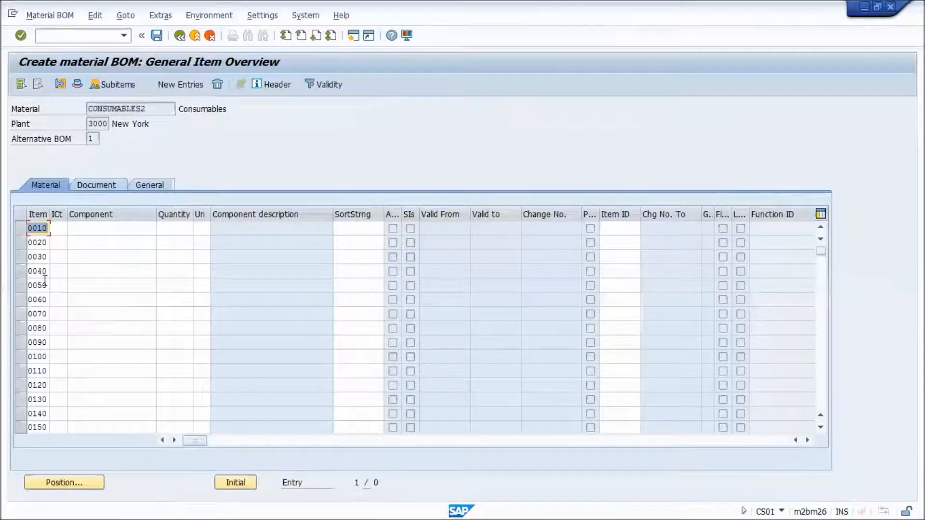
{"action": "key", "text": "alt+Tab"}
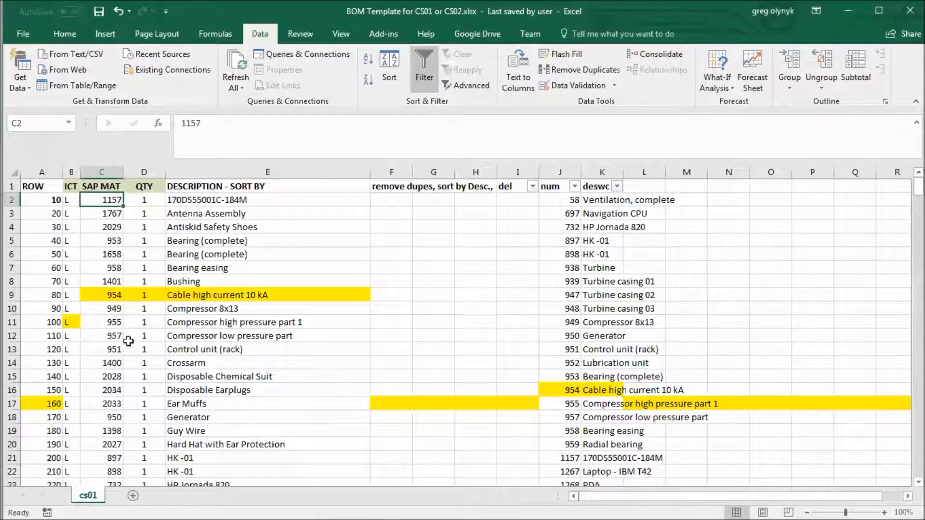
{"action": "key", "text": "alt+Tab"}
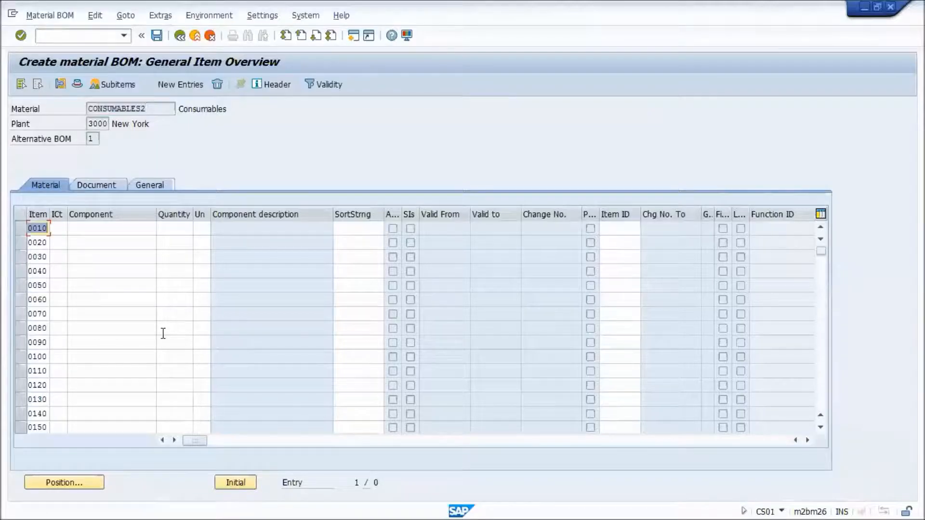
{"action": "key", "text": "alt+Tab"}
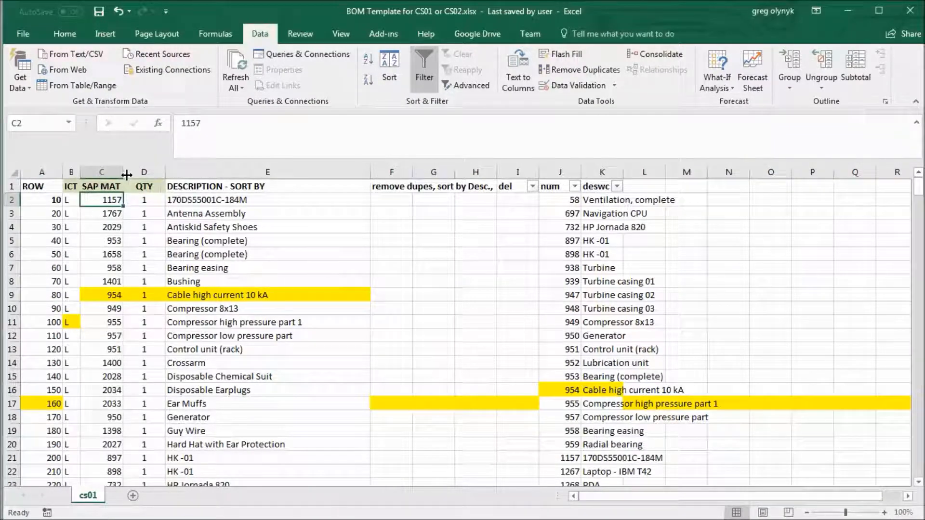
Select the ICT, SAP MAT and QTY cells for rows 10 to 150 in the template and check the range's name
{"action": "left_click_drag", "start_coordinate": [71, 201], "coordinate": [131, 390]}
{"action": "left_click", "coordinate": [49, 122]}
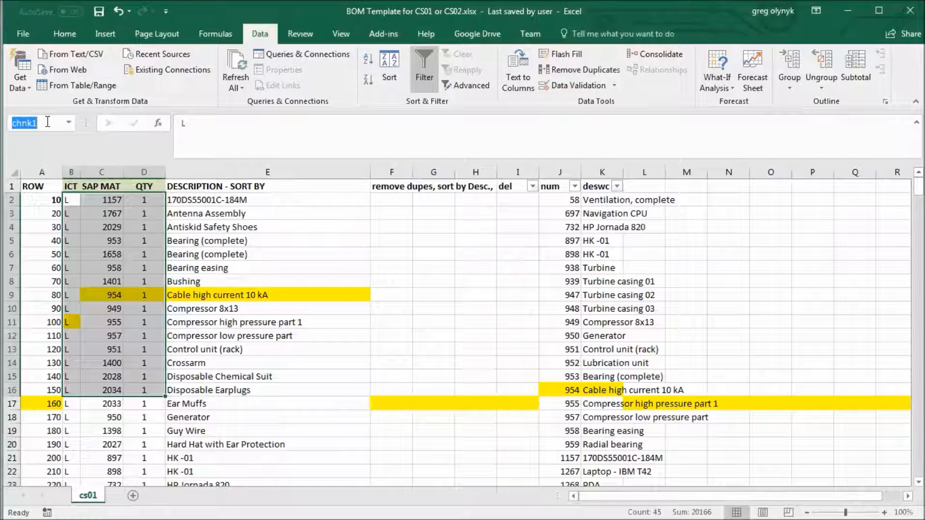
{"action": "type", "text": "data"}
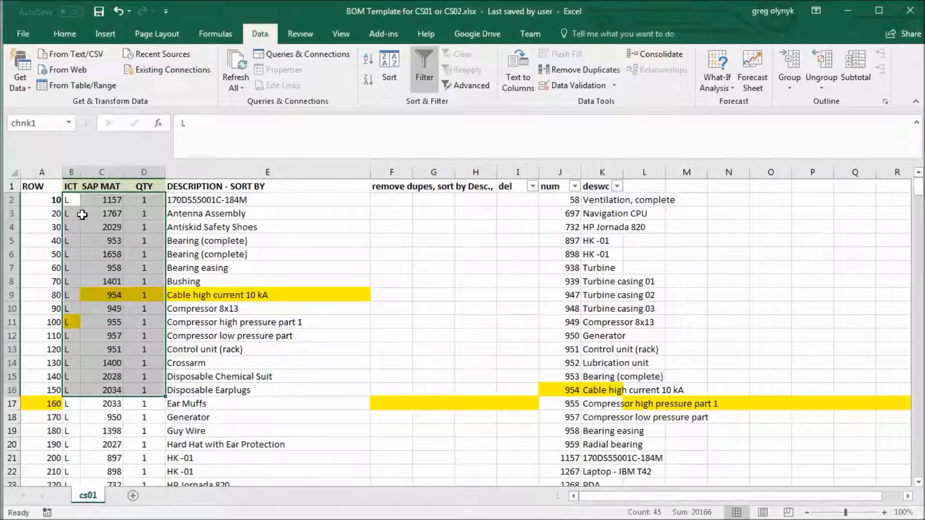
{"action": "left_click", "coordinate": [245, 250]}
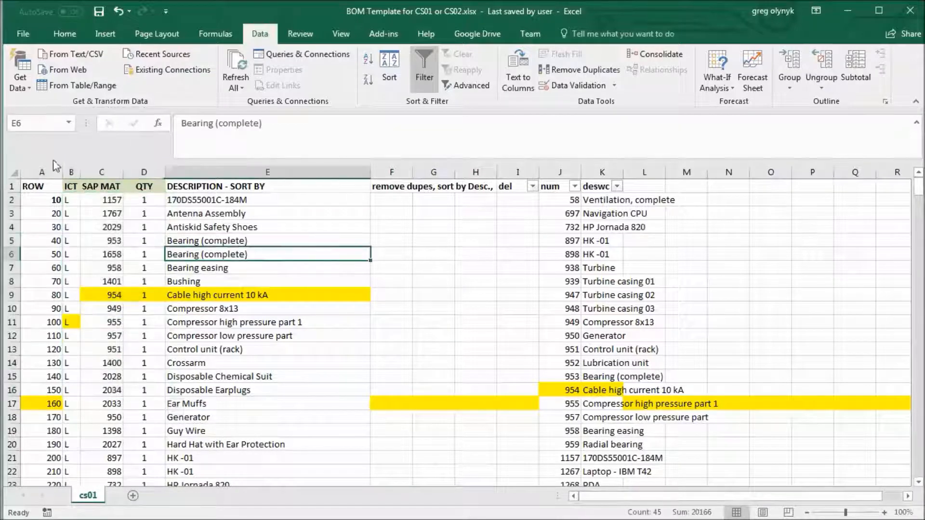
Copy the named range chnk1 from the Excel template and paste it into the SAP BOM from the item category of item 0010
{"action": "left_click", "coordinate": [68, 123]}
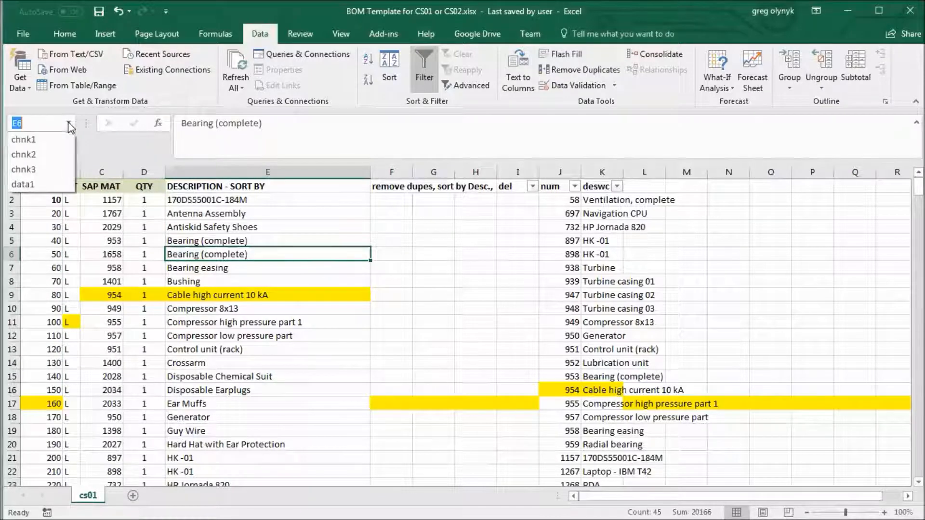
{"action": "left_click", "coordinate": [33, 140]}
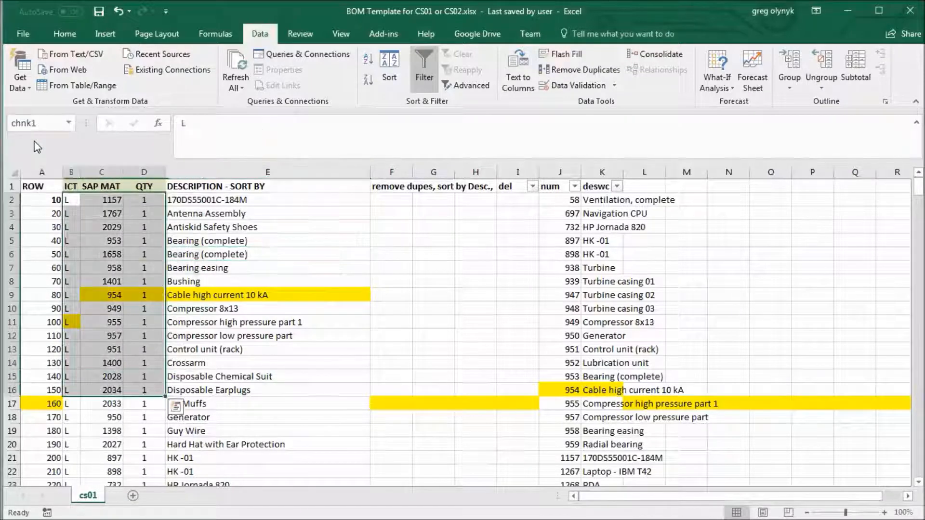
{"action": "left_click", "coordinate": [68, 124]}
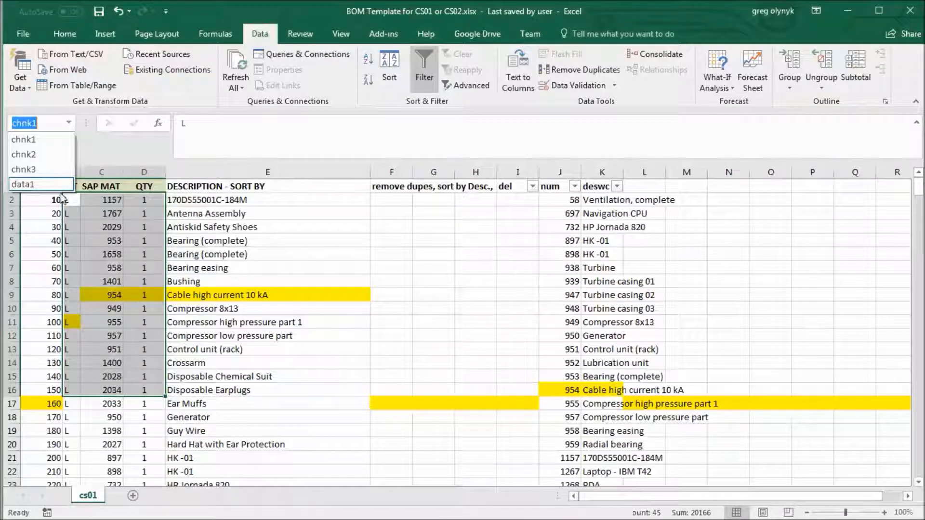
{"action": "left_click", "coordinate": [133, 233]}
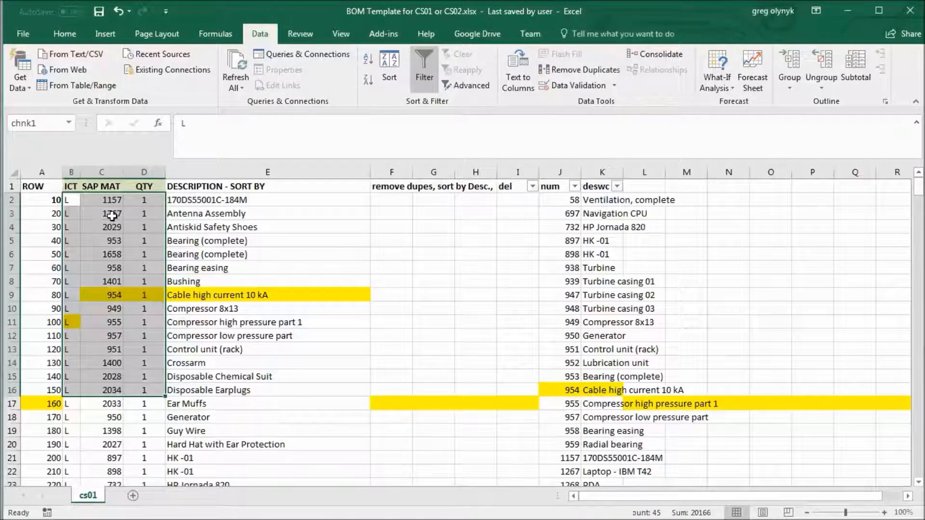
{"action": "key", "text": "ctrl+c"}
{"action": "key", "text": "alt+Tab"}
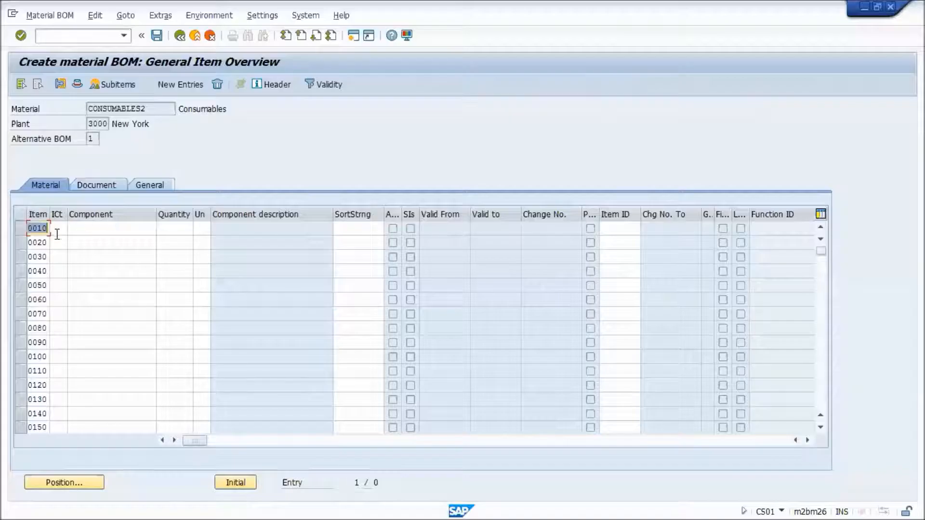
{"action": "left_click", "coordinate": [57, 229]}
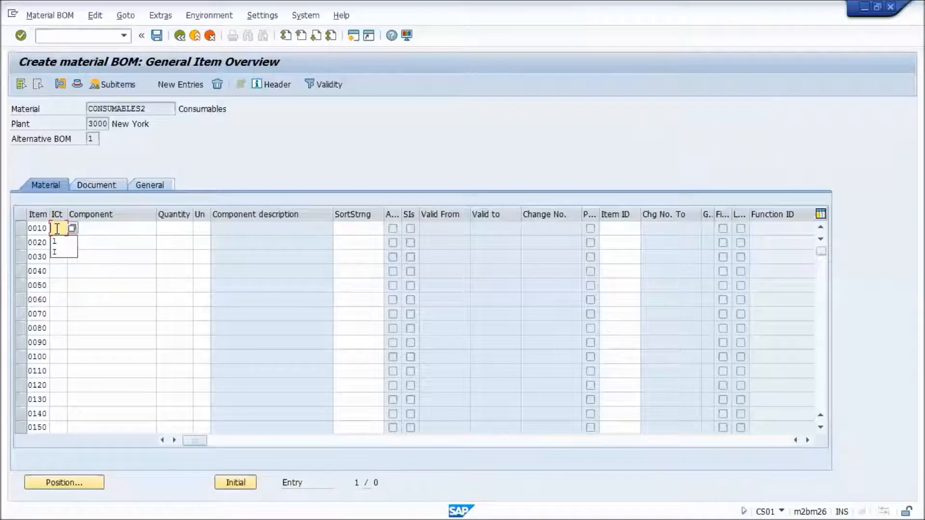
{"action": "key", "text": "ctrl+v"}
{"action": "key", "text": "Return"}
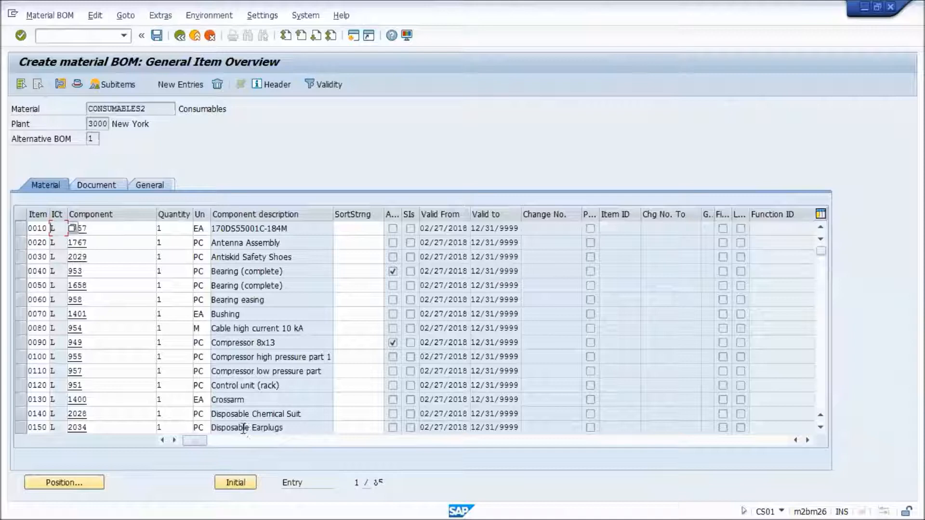
Copy the named range chnk2 from the Excel template and paste it into the SAP BOM starting at item 0160
{"action": "left_click", "coordinate": [822, 394]}
{"action": "key", "text": "alt+Tab"}
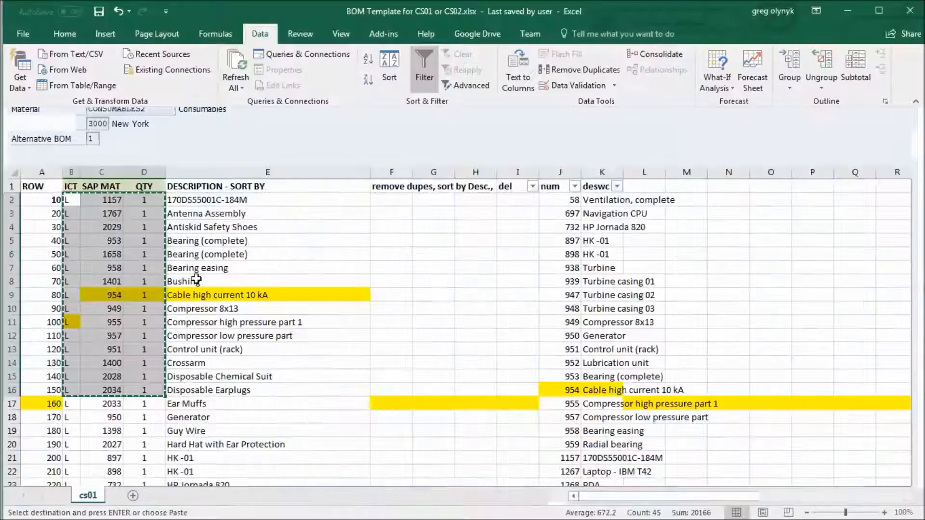
{"action": "left_click", "coordinate": [68, 123]}
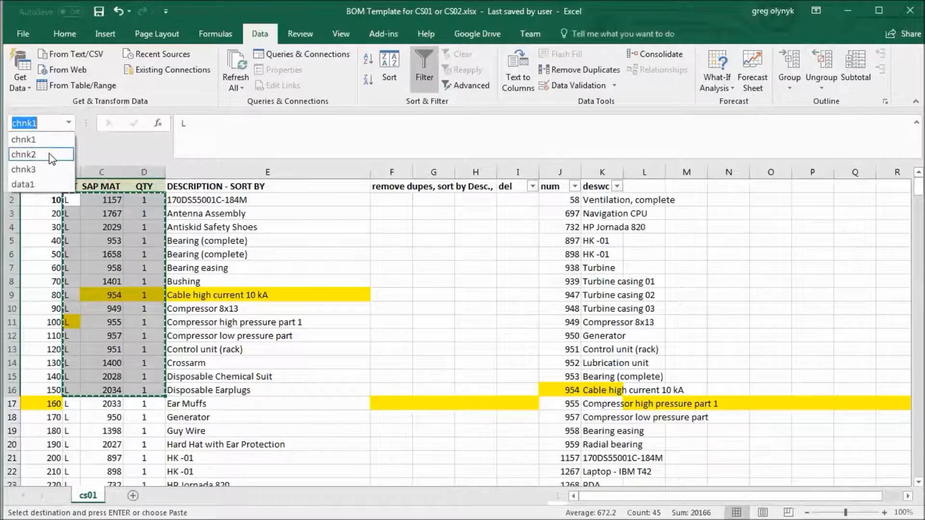
{"action": "left_click", "coordinate": [61, 154]}
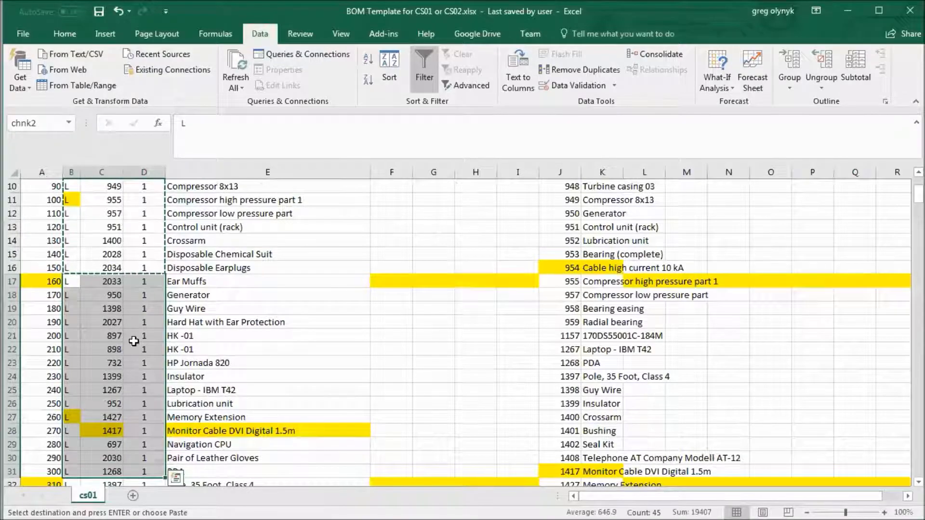
{"action": "key", "text": "alt+Tab"}
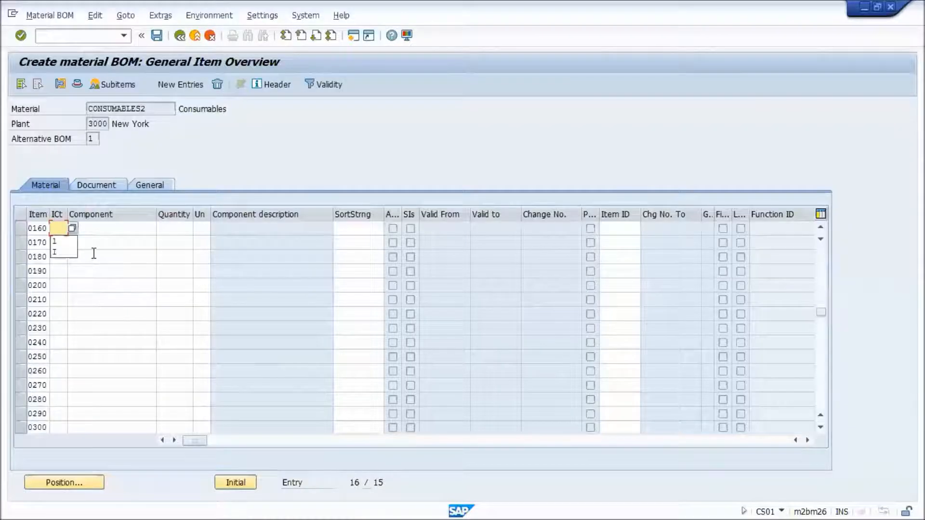
{"action": "key", "text": "ctrl+v"}
{"action": "key", "text": "Return"}
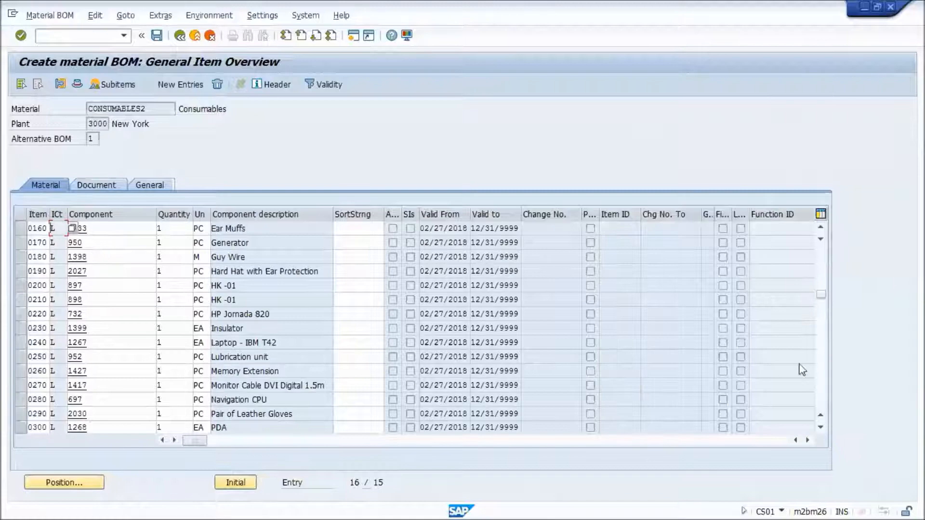
Copy the named range chnk3 from the Excel template and paste it into the SAP BOM starting at item 0310
{"action": "key", "text": "Page_Down"}
{"action": "key", "text": "alt+Tab"}
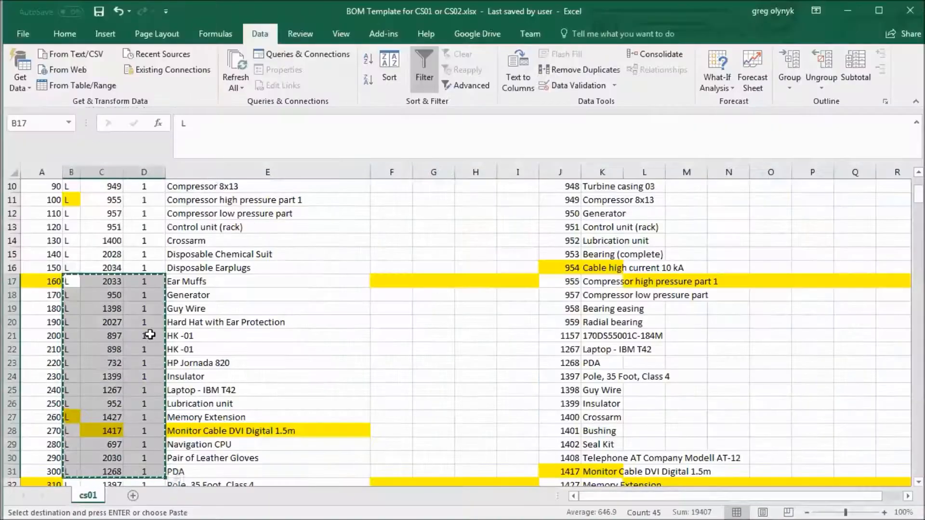
{"action": "left_click", "coordinate": [68, 123]}
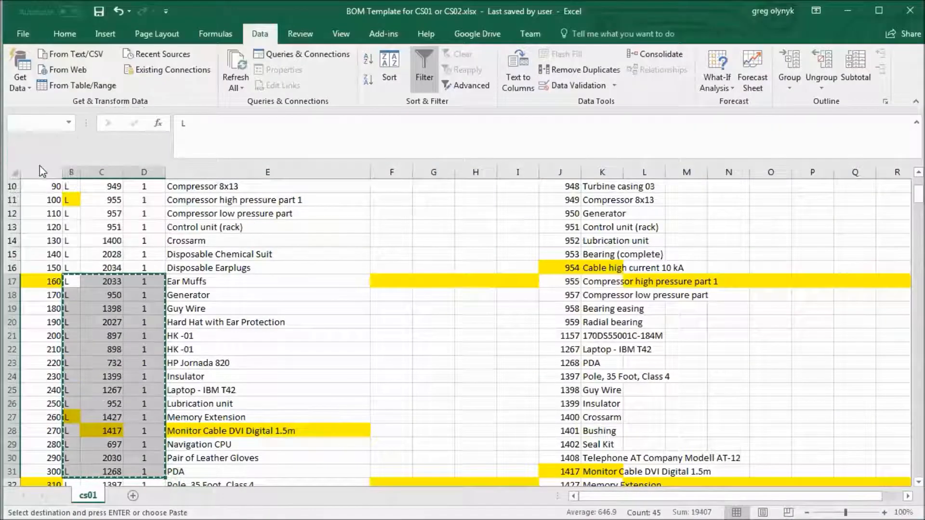
{"action": "left_click", "coordinate": [29, 169]}
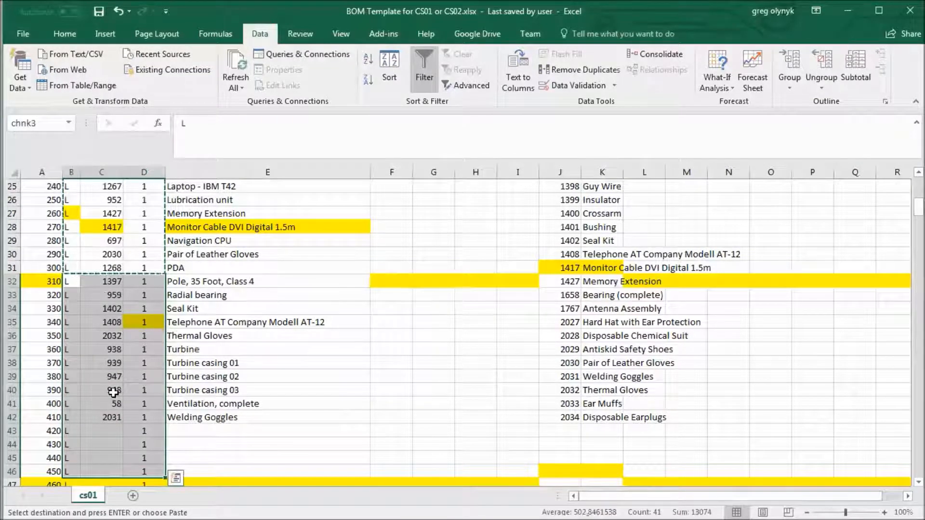
{"action": "key", "text": "ctrl+c"}
{"action": "key", "text": "alt+Tab"}
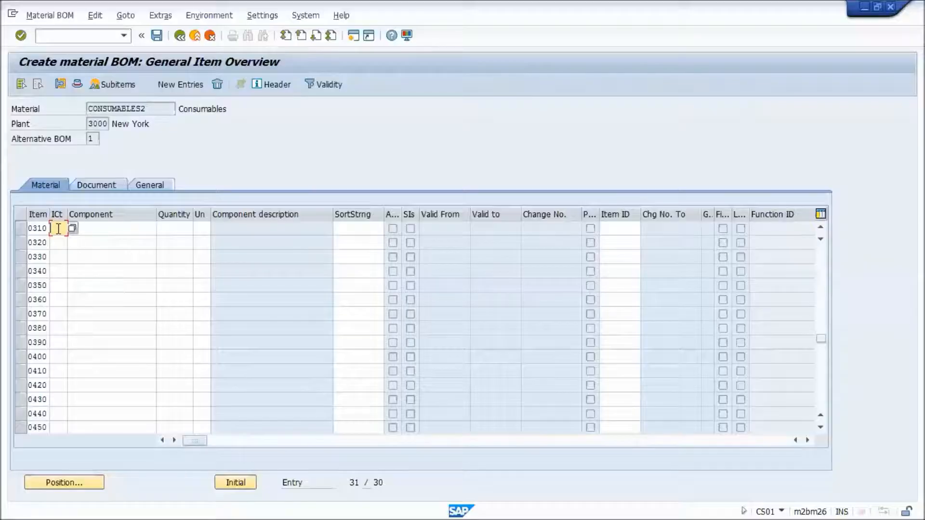
{"action": "key", "text": "ctrl+v"}
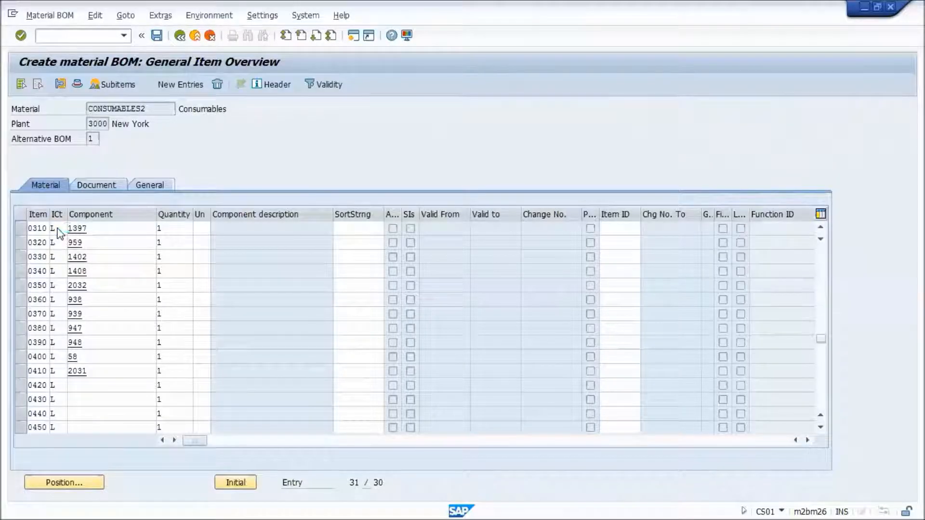
Validate the pasted items, confirming past the lines without a component in items 0420 to 0450, and save the material BOM
{"action": "key", "text": "Return"}
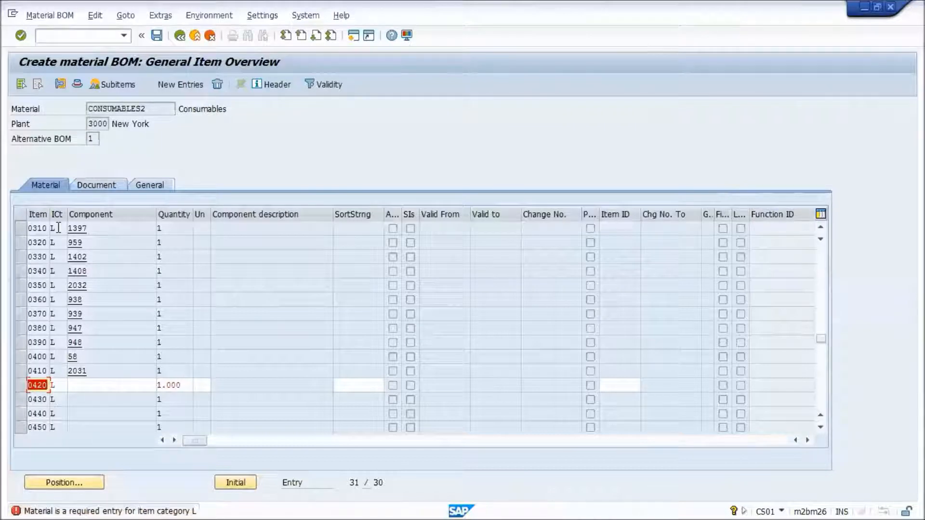
{"action": "key", "text": "Return"}
{"action": "key", "text": "Return"}
{"action": "key", "text": "Return"}
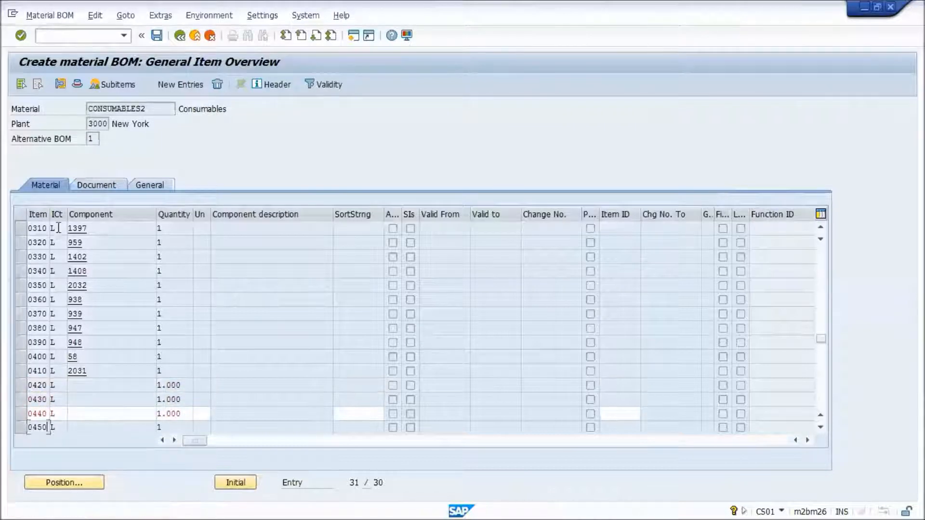
{"action": "key", "text": "Return"}
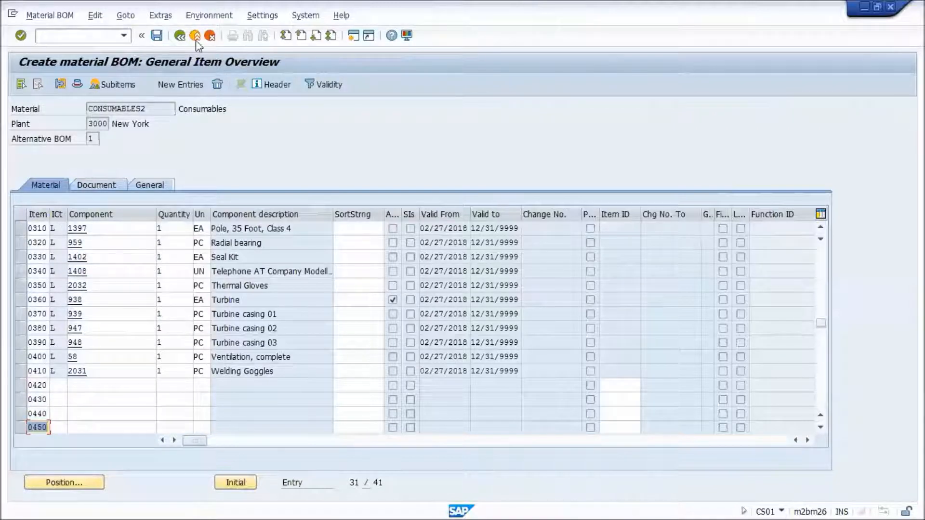
{"action": "left_click", "coordinate": [157, 36]}
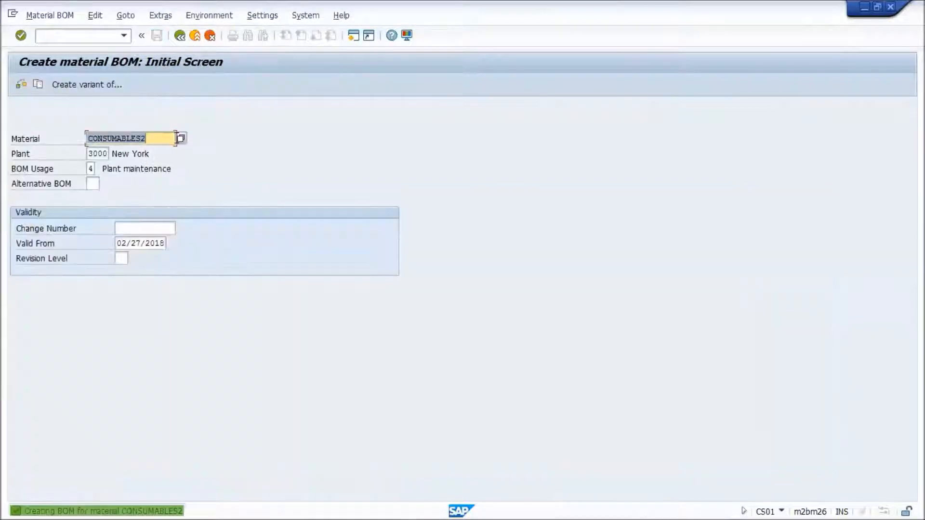
Leave BOM creation and use transaction IH01 to display the structure list for functional location SU
{"action": "key", "text": "F3"}
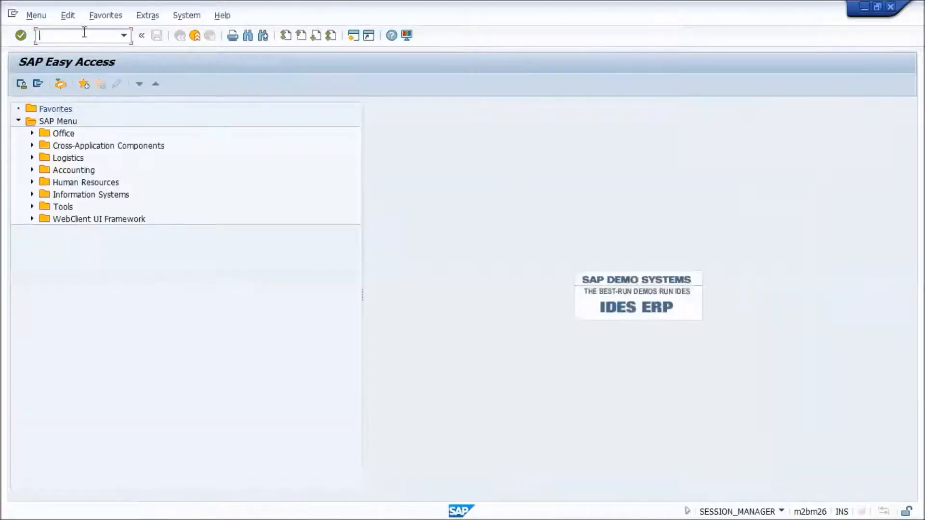
{"action": "type", "text": "ih01"}
{"action": "key", "text": "Return"}
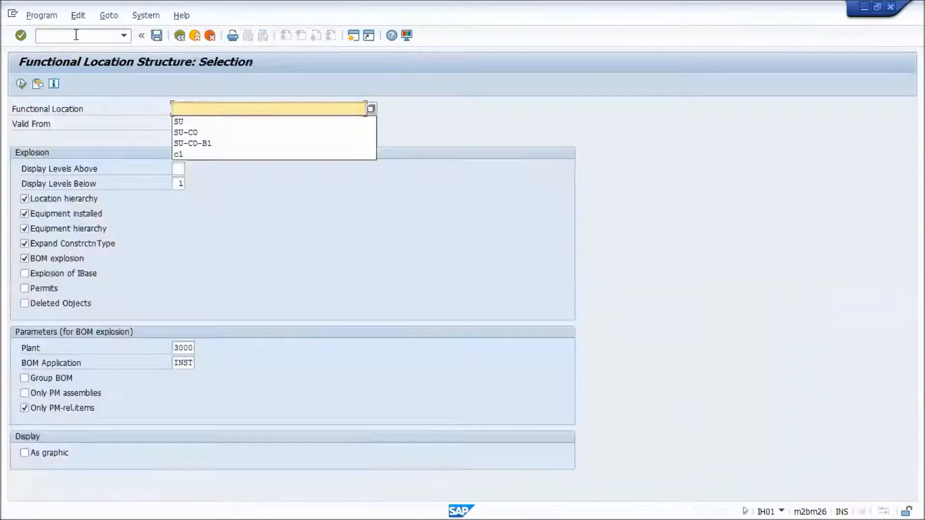
{"action": "left_click", "coordinate": [202, 122]}
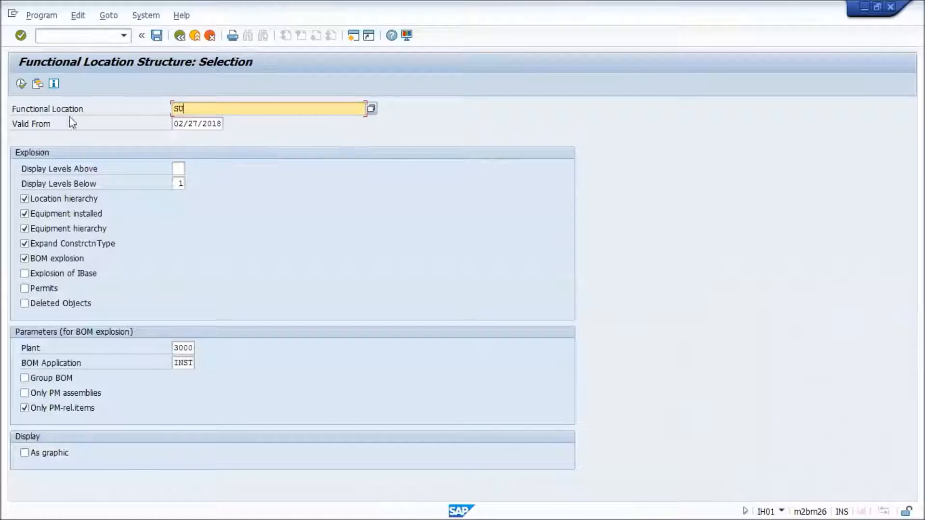
{"action": "left_click", "coordinate": [20, 85]}
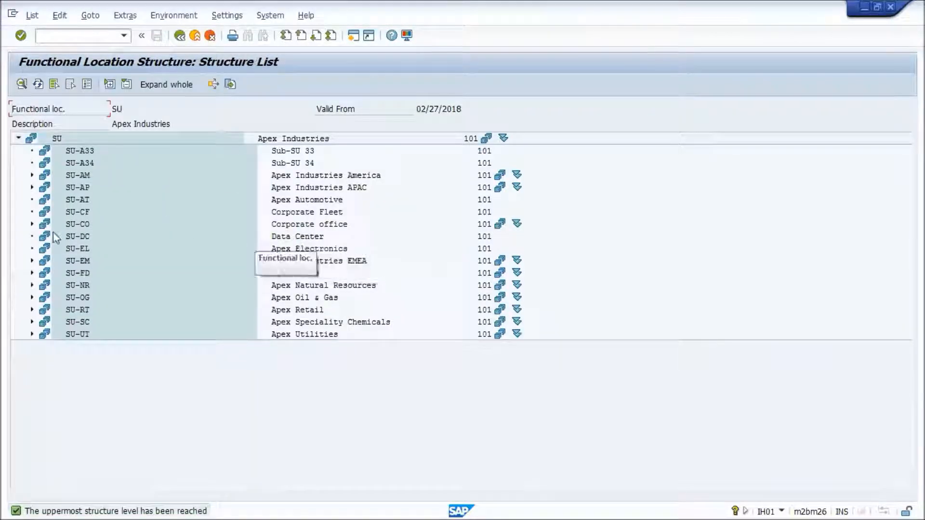
Expand the Corporate office location SU-CO and open the master data of Building 2 (SU-CO-B2) for changing
{"action": "left_click", "coordinate": [32, 224]}
{"action": "left_click", "coordinate": [99, 250]}
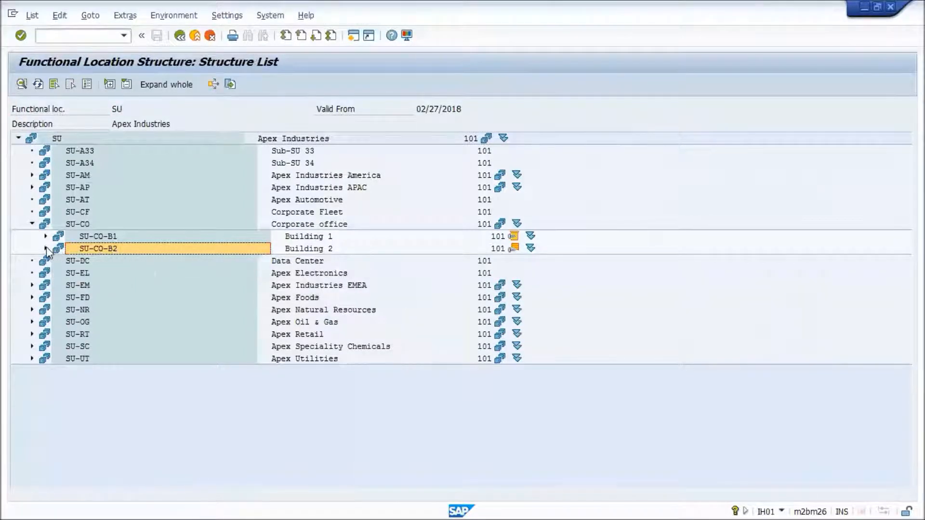
{"action": "double_click", "coordinate": [106, 251]}
{"action": "left_click", "coordinate": [22, 88]}
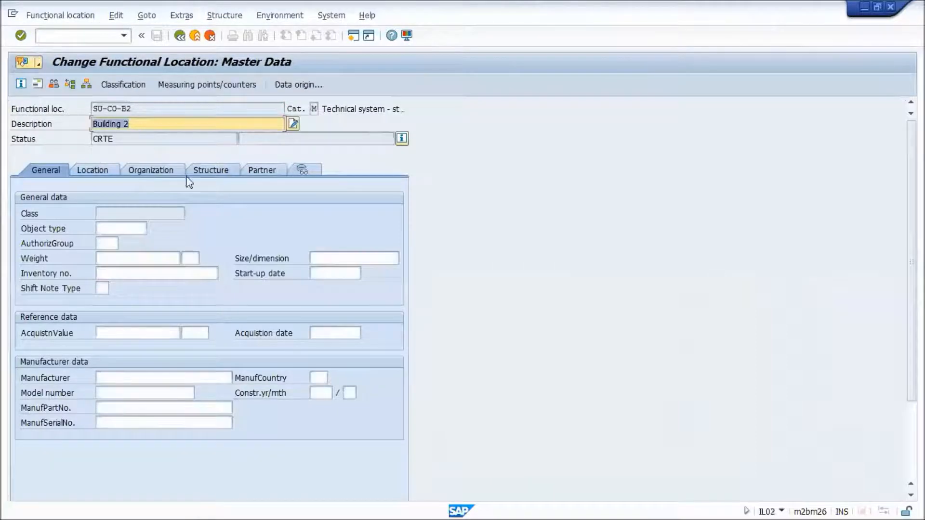
Set the construction type of functional location SU-CO-B2 to CONSUMABLES2 in its structure data and save
{"action": "left_click", "coordinate": [207, 170]}
{"action": "left_click", "coordinate": [157, 318]}
{"action": "left_click_drag", "start_coordinate": [158, 318], "coordinate": [27, 309]}
{"action": "key", "text": "Delete"}
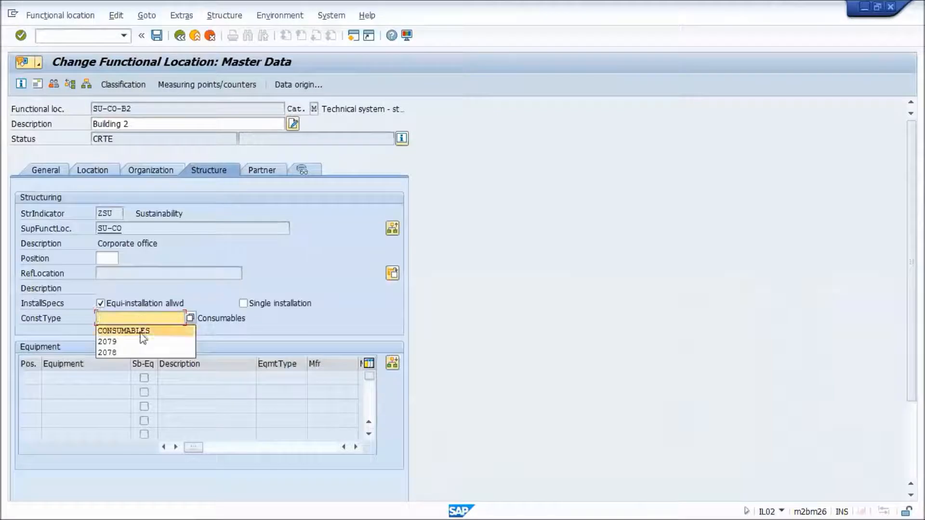
{"action": "left_click", "coordinate": [138, 330]}
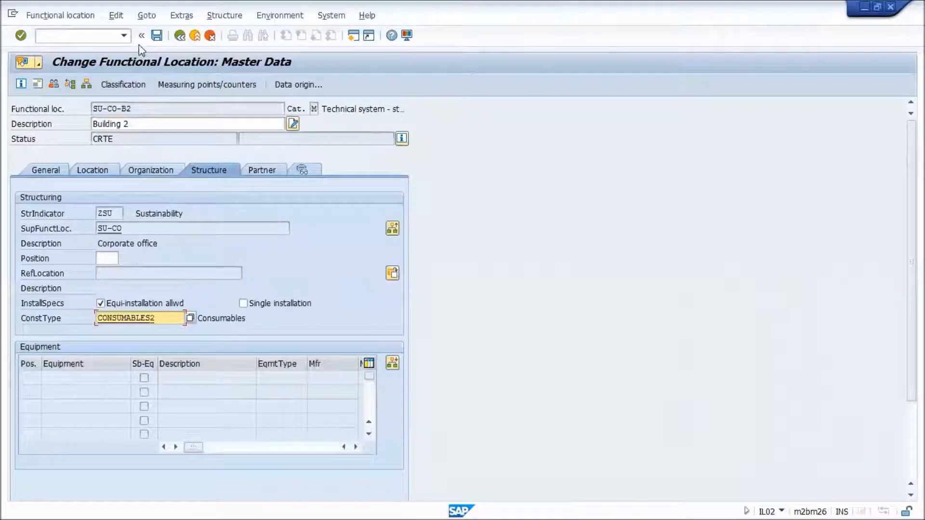
{"action": "left_click", "coordinate": [157, 35]}
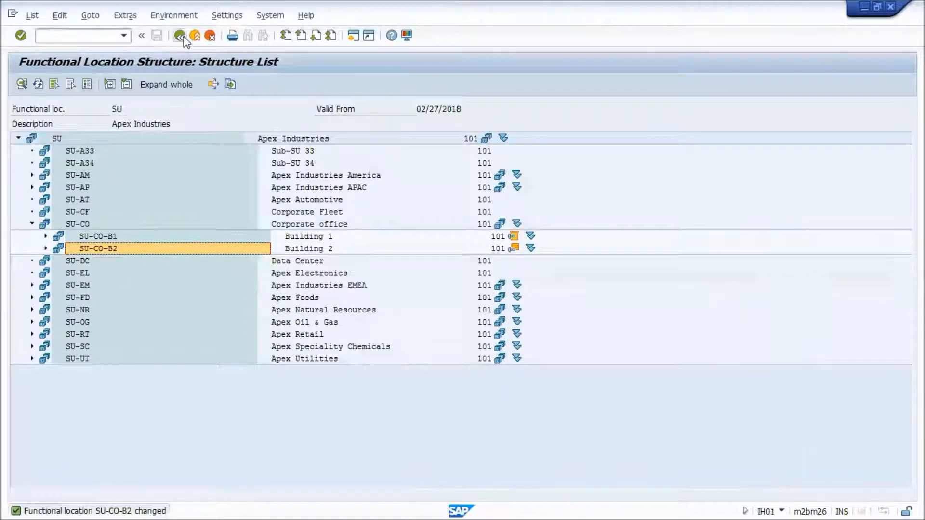
Examine the component materials of CONSUMABLES2 beneath SU-CO-B2, collapse the hierarchy and leave the functional location structure transaction
{"action": "left_click", "coordinate": [54, 85]}
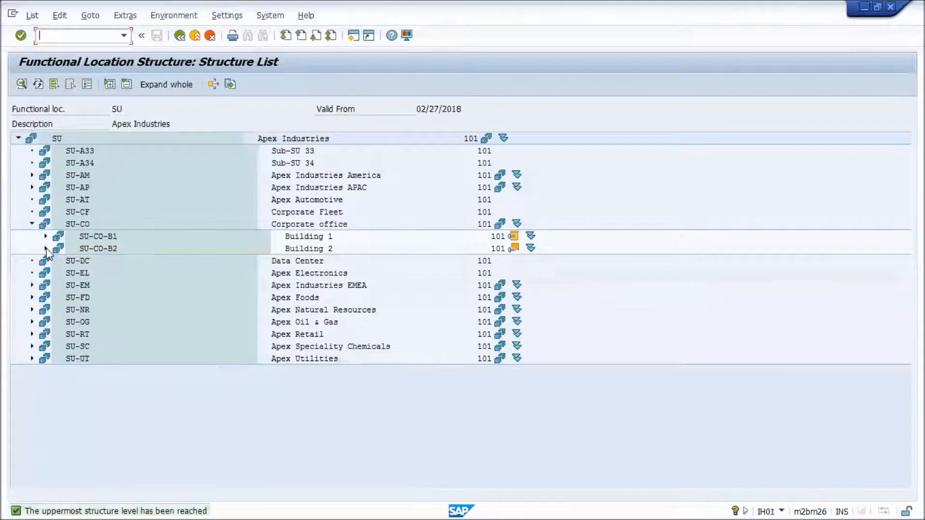
{"action": "left_click", "coordinate": [46, 249]}
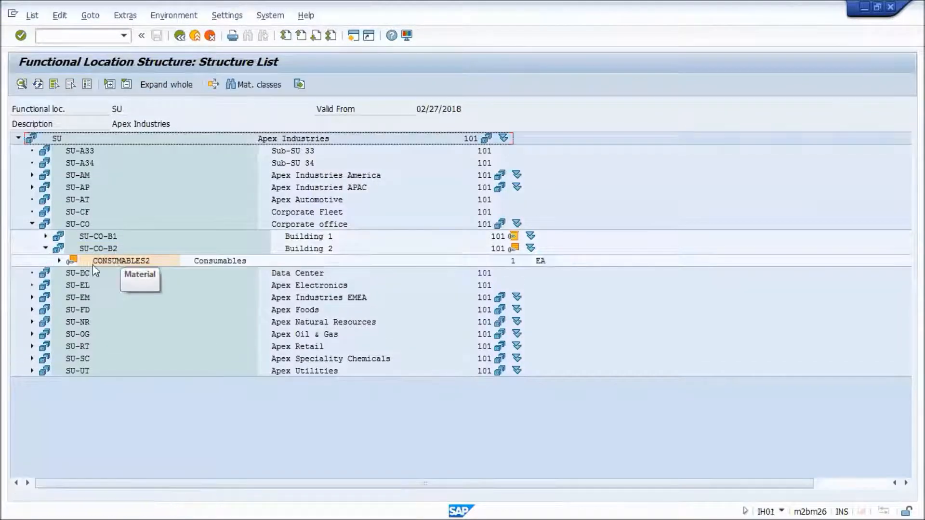
{"action": "left_click", "coordinate": [59, 261]}
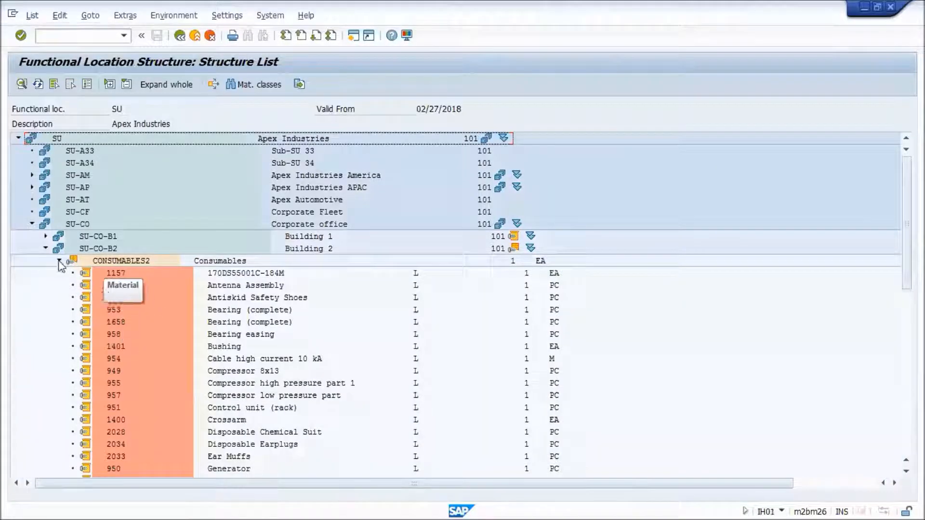
{"action": "left_click", "coordinate": [59, 260]}
{"action": "left_click", "coordinate": [46, 249]}
{"action": "left_click", "coordinate": [32, 224]}
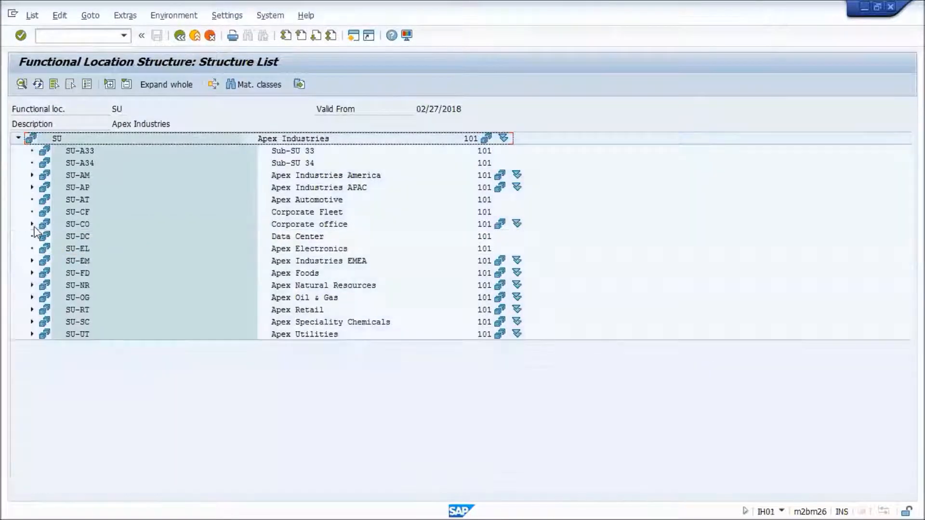
{"action": "left_click", "coordinate": [179, 36]}
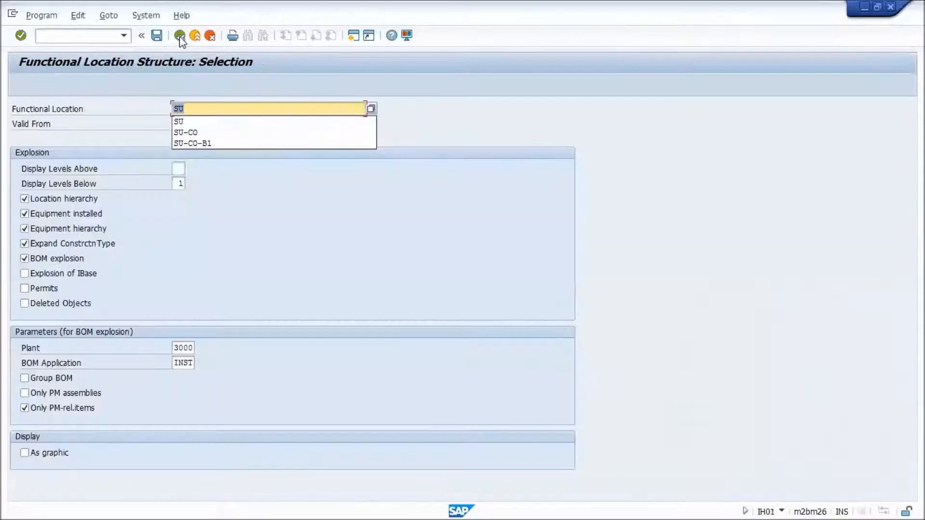
{"action": "left_click", "coordinate": [180, 36]}
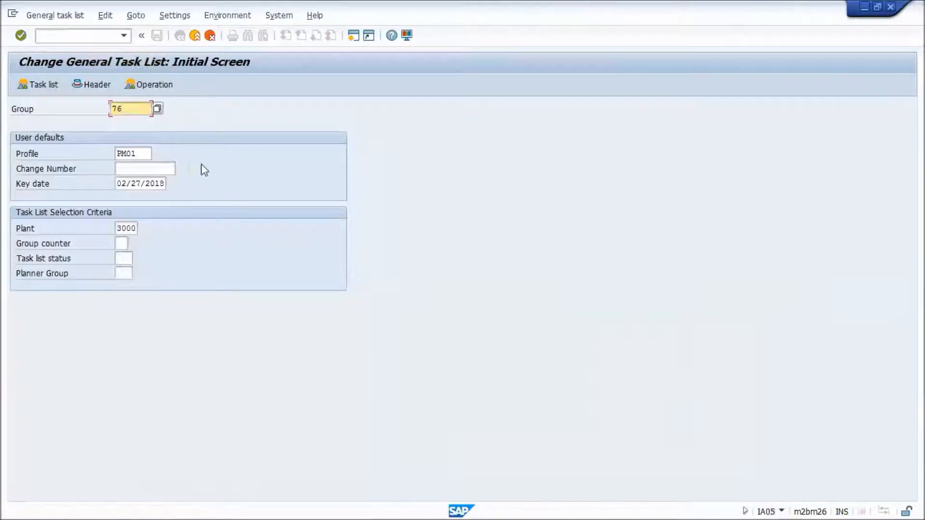
Open the operations of general task list group 76 and assign assembly CONSUMABLES2 to operation 0010
{"action": "key", "text": "Return"}
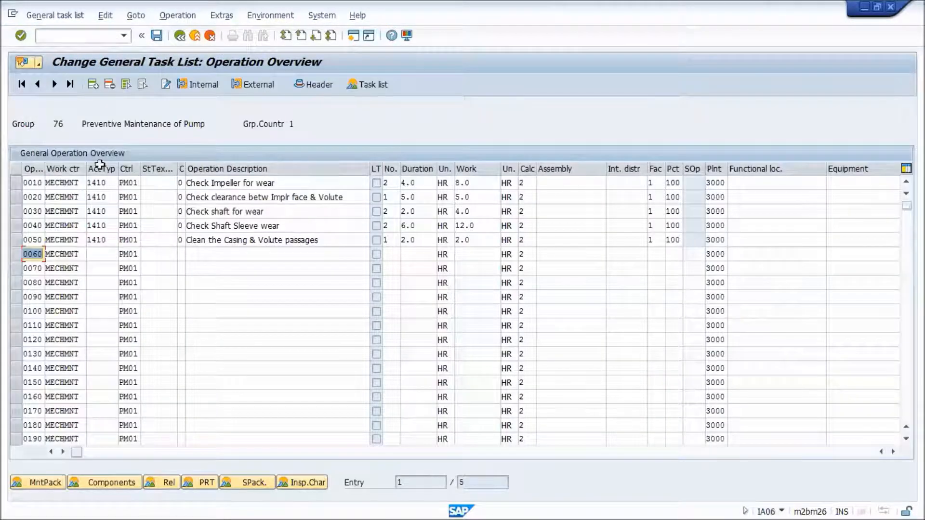
{"action": "left_click", "coordinate": [314, 84]}
{"action": "left_click", "coordinate": [118, 85]}
{"action": "left_click", "coordinate": [575, 183]}
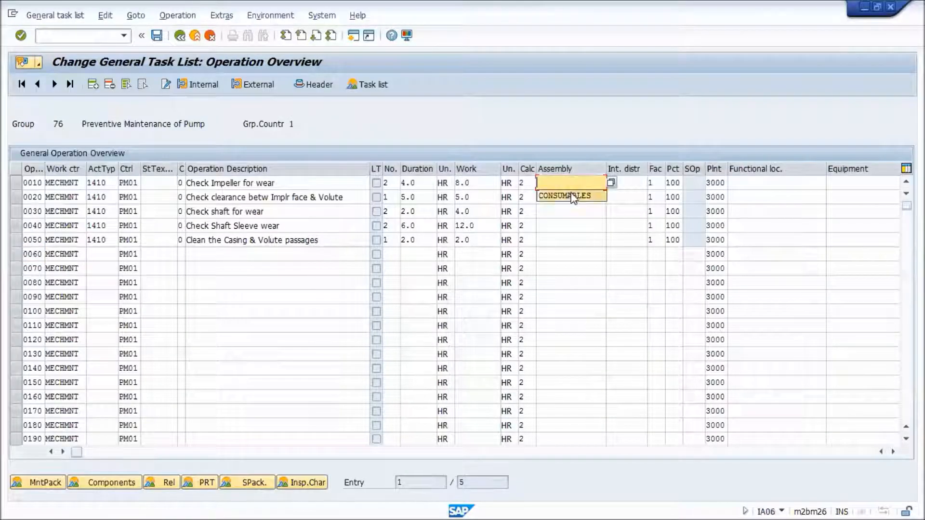
{"action": "left_click", "coordinate": [571, 195]}
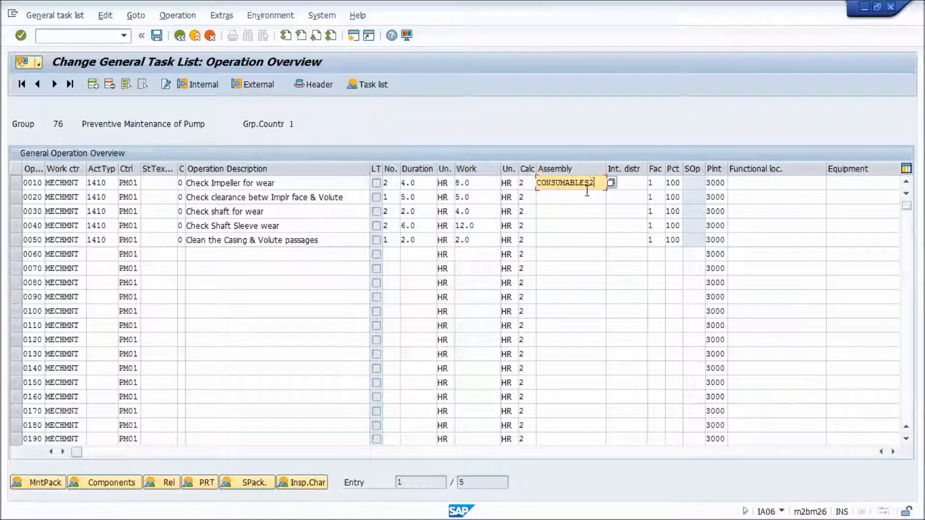
Copy the assembly CONSUMABLES2 from operation 0010 into operations 0020 to 0050 of the task list
{"action": "left_click_drag", "start_coordinate": [597, 182], "coordinate": [536, 183]}
{"action": "key", "text": "ctrl+c"}
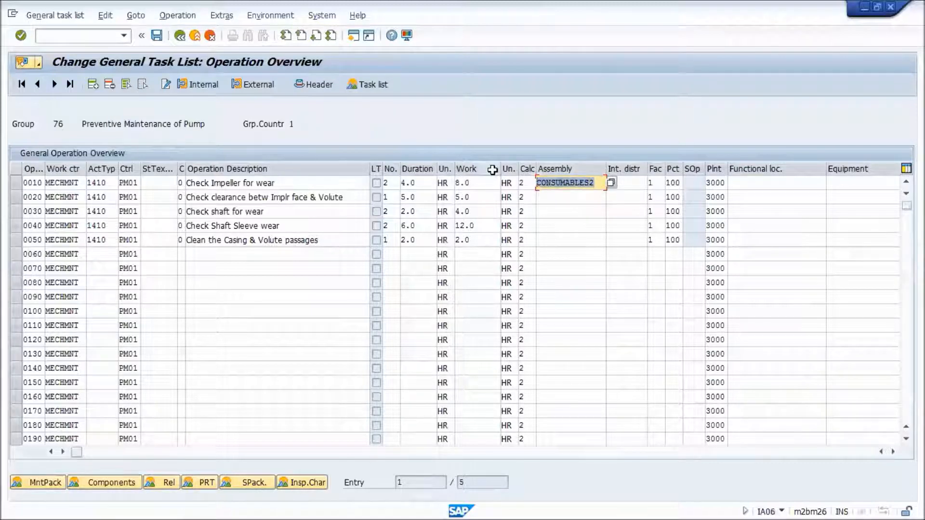
{"action": "left_click", "coordinate": [570, 196]}
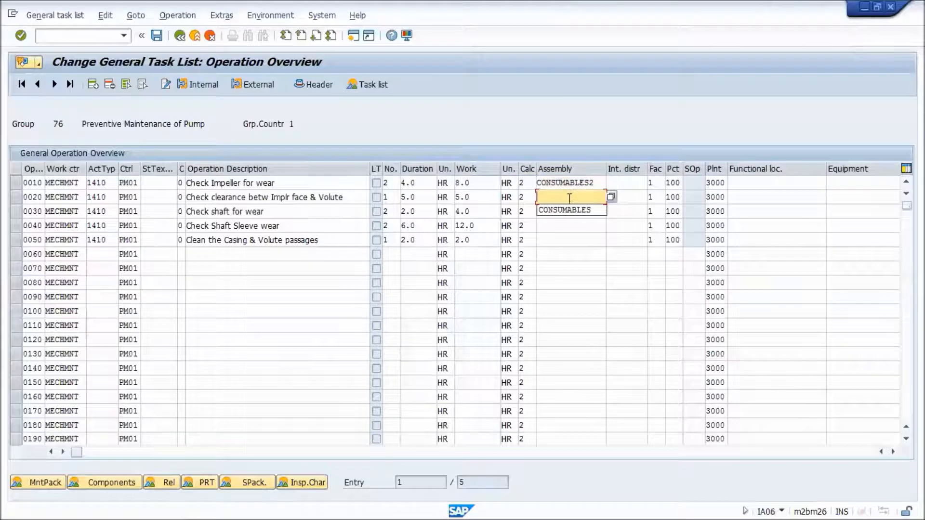
{"action": "key", "text": "Down"}
{"action": "key", "text": "ctrl+v"}
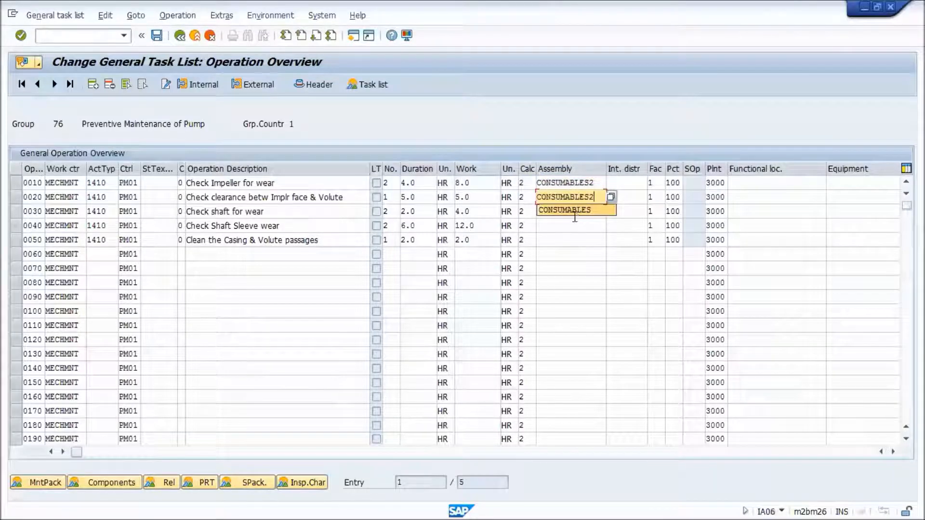
{"action": "left_click", "coordinate": [571, 237]}
{"action": "key", "text": "ctrl+v"}
{"action": "left_click", "coordinate": [564, 226]}
{"action": "key", "text": "ctrl+v"}
{"action": "left_click", "coordinate": [560, 212]}
{"action": "key", "text": "ctrl+v"}
{"action": "left_click", "coordinate": [554, 202]}
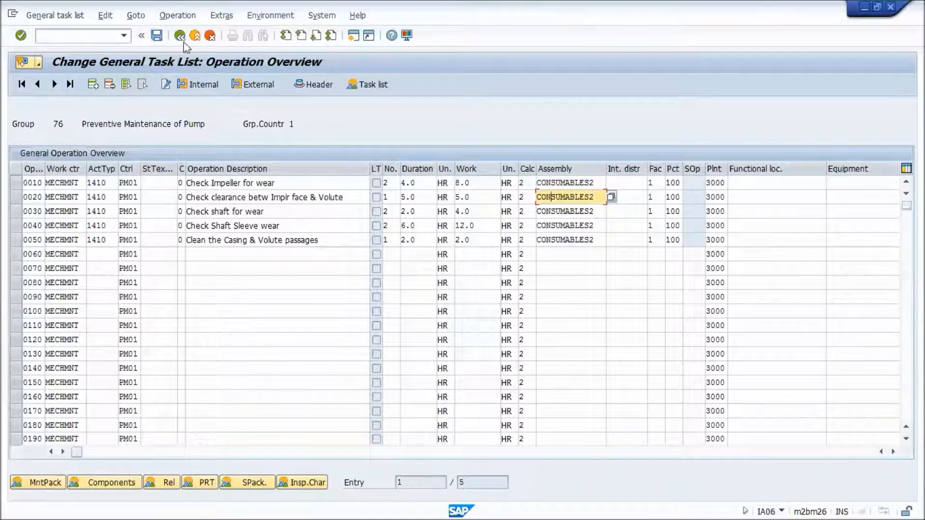
Validate the assembly entries, save the general task list and exit to the SAP Easy Access screen
{"action": "key", "text": "Return"}
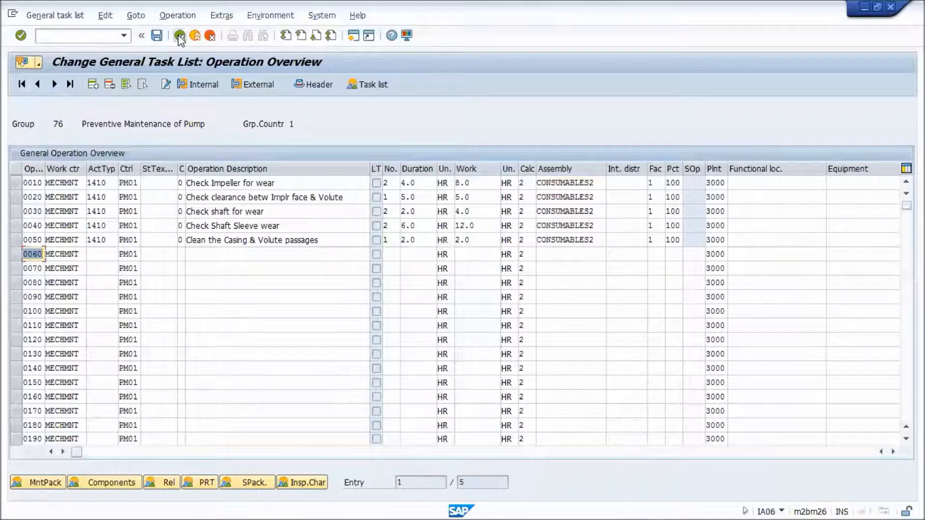
{"action": "left_click", "coordinate": [156, 36]}
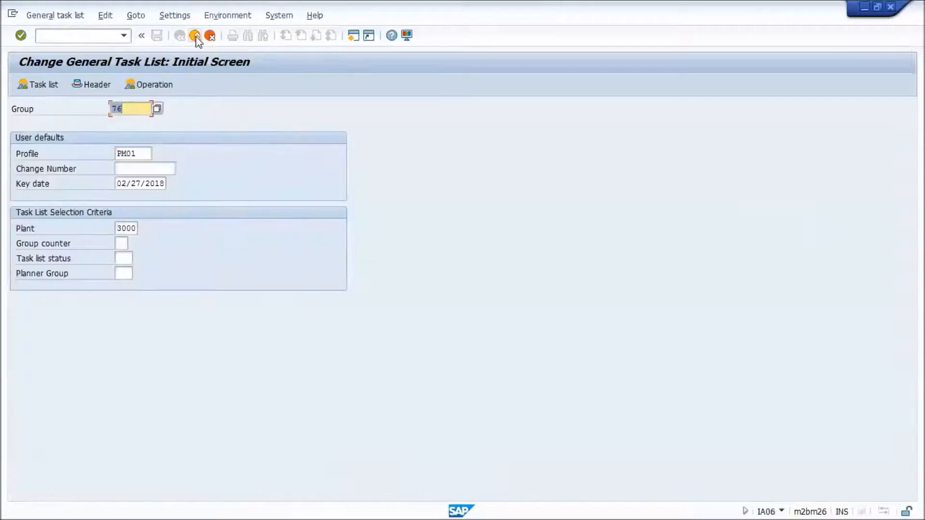
{"action": "left_click", "coordinate": [195, 36]}
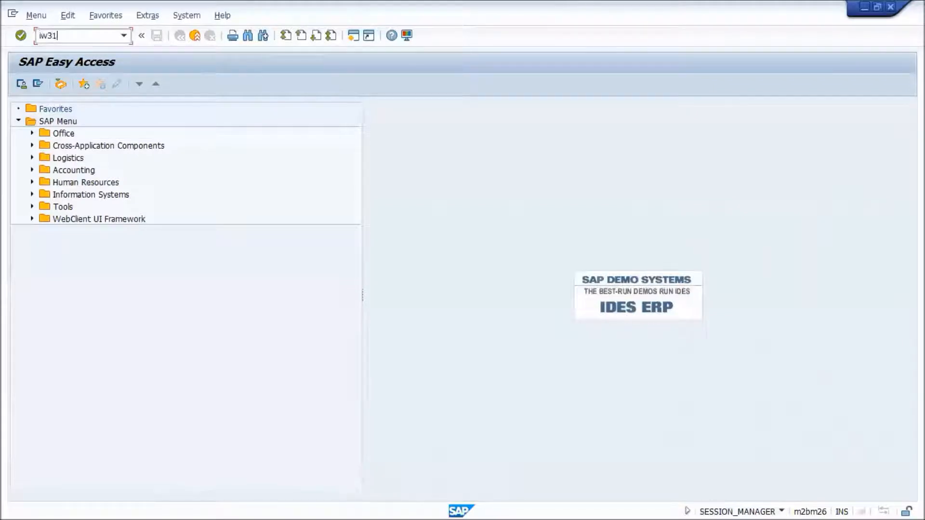
Use transaction IW31 to start a PM01 maintenance order for equipment 10006733 with High priority
{"action": "key", "text": "Return"}
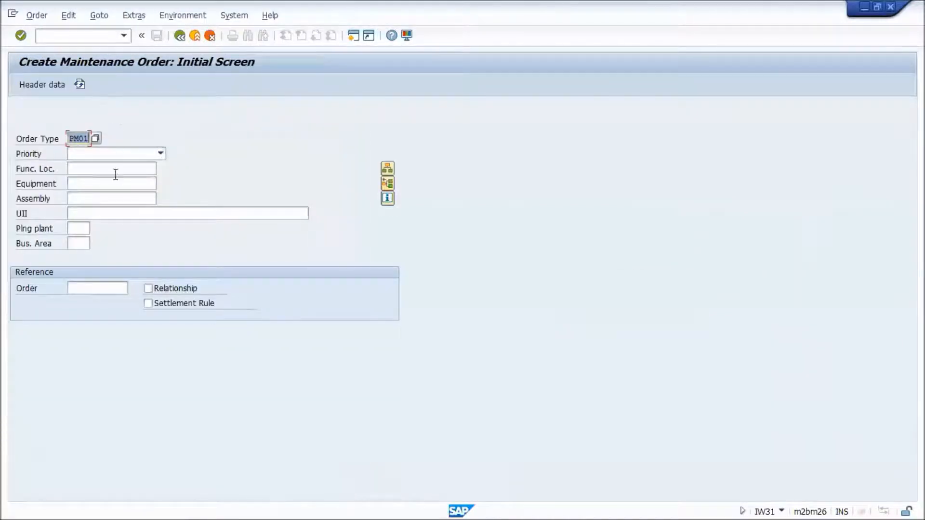
{"action": "left_click", "coordinate": [115, 183]}
{"action": "left_click", "coordinate": [113, 195]}
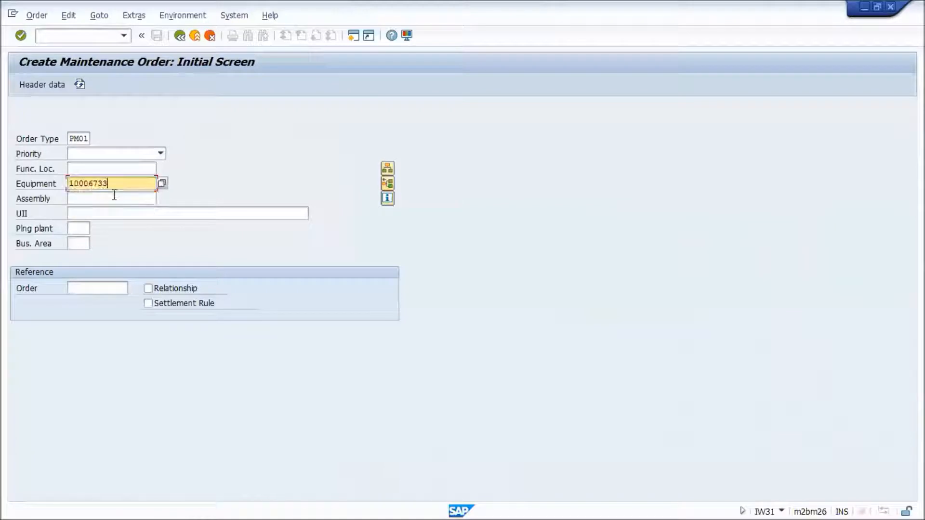
{"action": "left_click", "coordinate": [96, 155]}
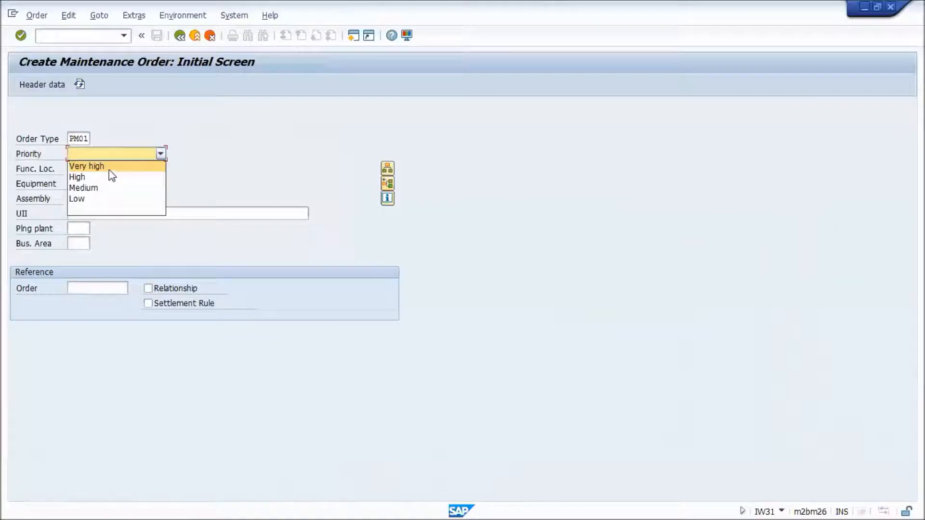
{"action": "left_click", "coordinate": [81, 178]}
{"action": "key", "text": "Return"}
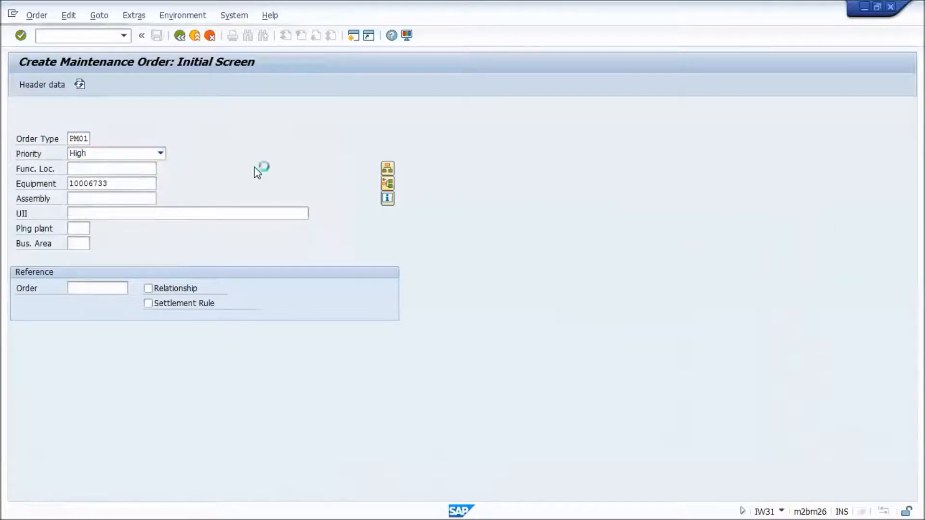
{"action": "key", "text": "Return"}
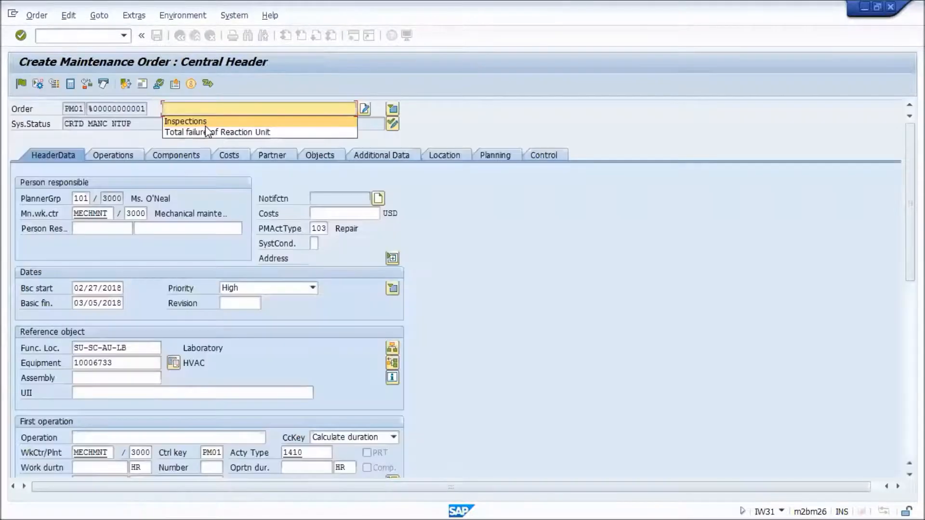
Describe the maintenance order as "Total failure of Reaction Unit" and check its operation and component lists
{"action": "left_click", "coordinate": [225, 132]}
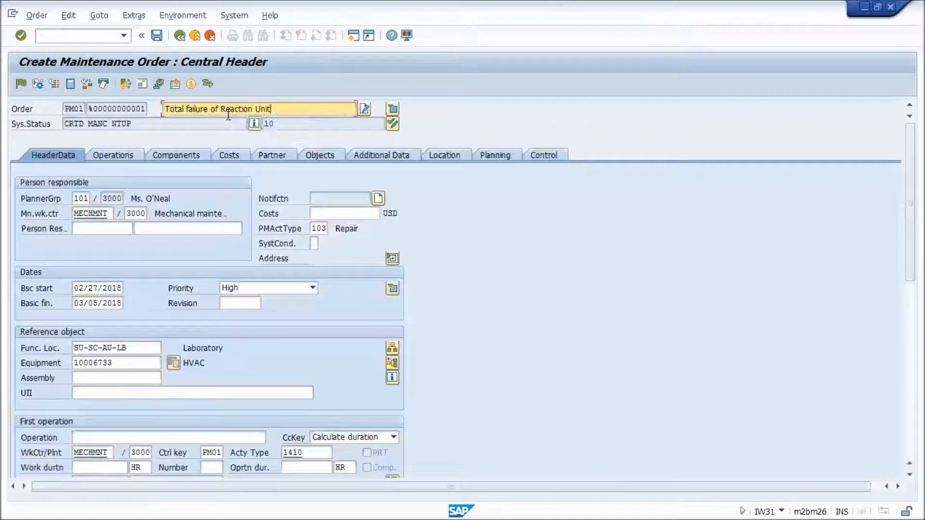
{"action": "left_click", "coordinate": [169, 156]}
{"action": "left_click", "coordinate": [172, 158]}
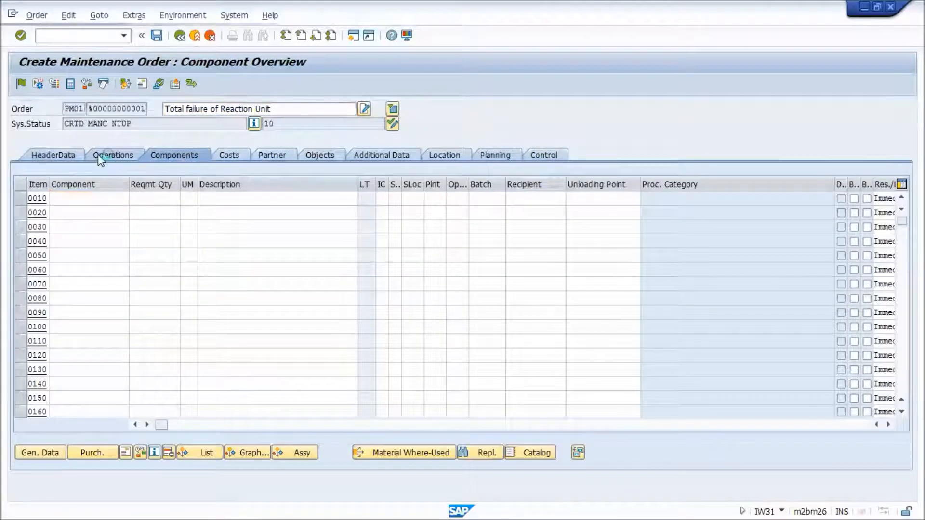
{"action": "left_click", "coordinate": [99, 157]}
{"action": "left_click", "coordinate": [190, 154]}
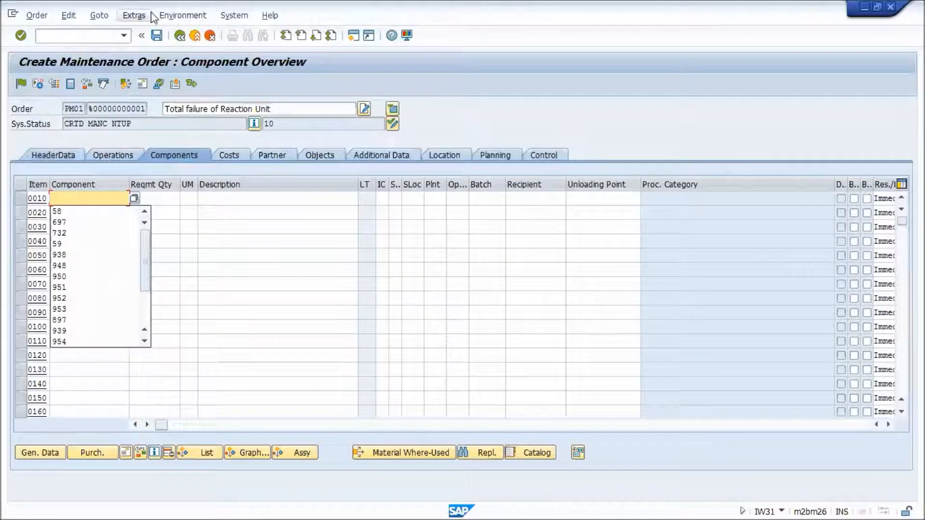
Include general task list group 76 in the maintenance order and review the resulting components and operations
{"action": "left_click", "coordinate": [186, 19]}
{"action": "mouse_move", "coordinate": [126, 20]}
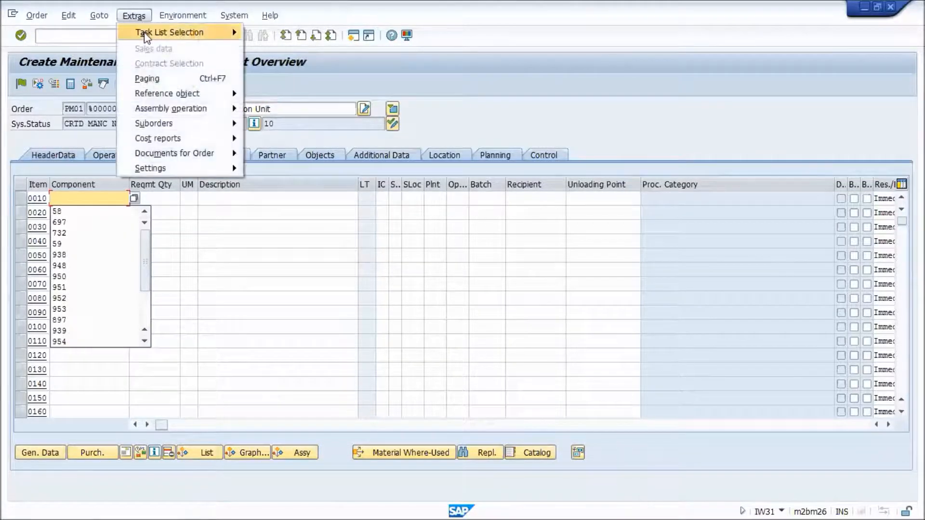
{"action": "mouse_move", "coordinate": [215, 24]}
{"action": "left_click", "coordinate": [284, 91]}
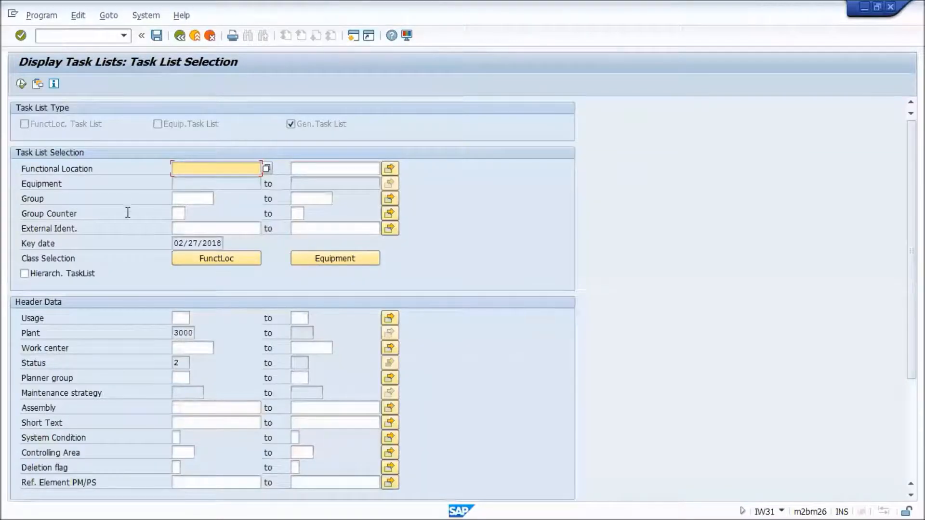
{"action": "left_click", "coordinate": [199, 196]}
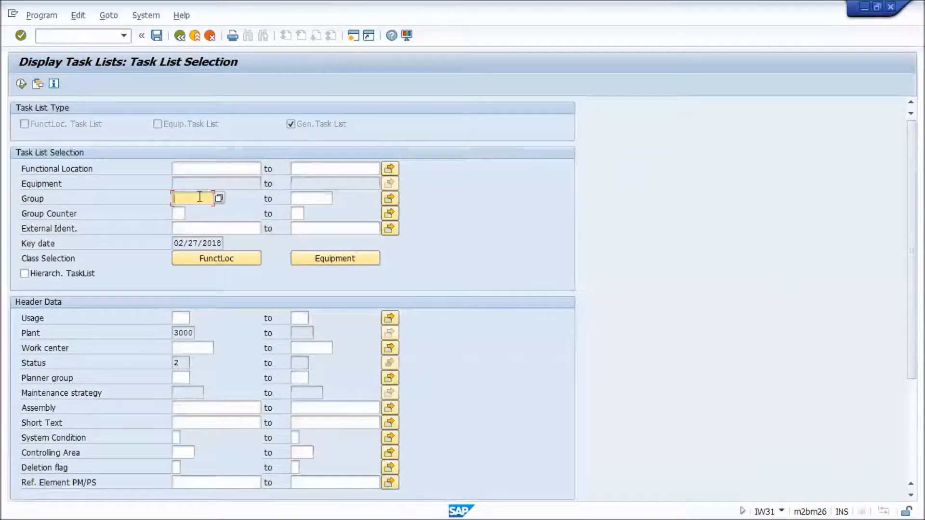
{"action": "type", "text": "76"}
{"action": "key", "text": "Return"}
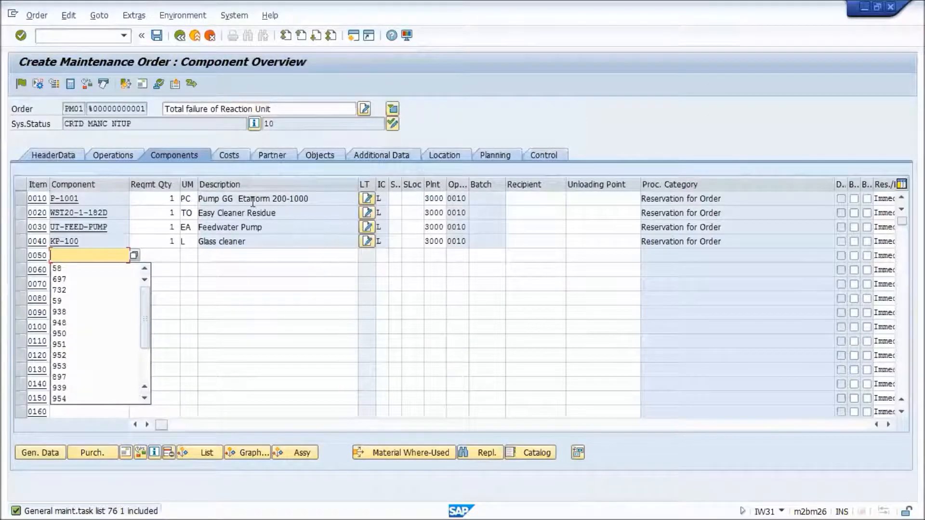
{"action": "left_click", "coordinate": [259, 252]}
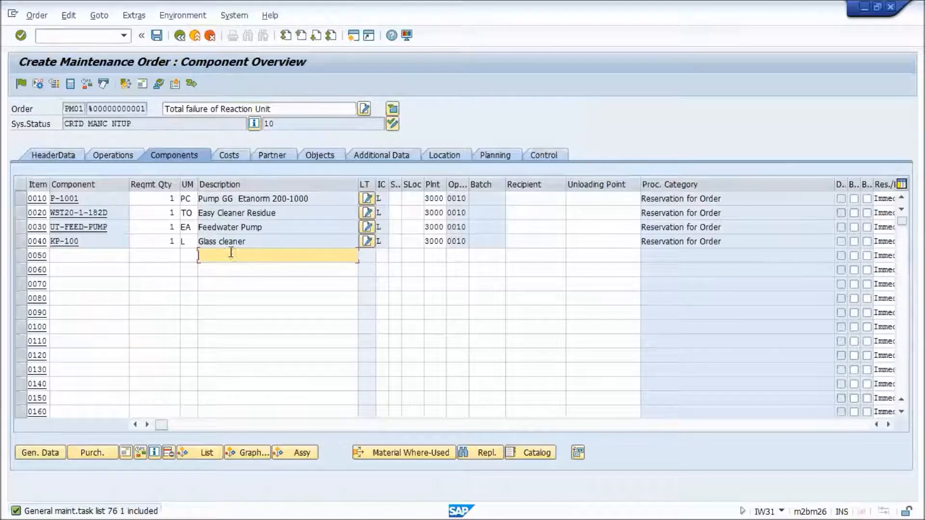
{"action": "left_click", "coordinate": [119, 155]}
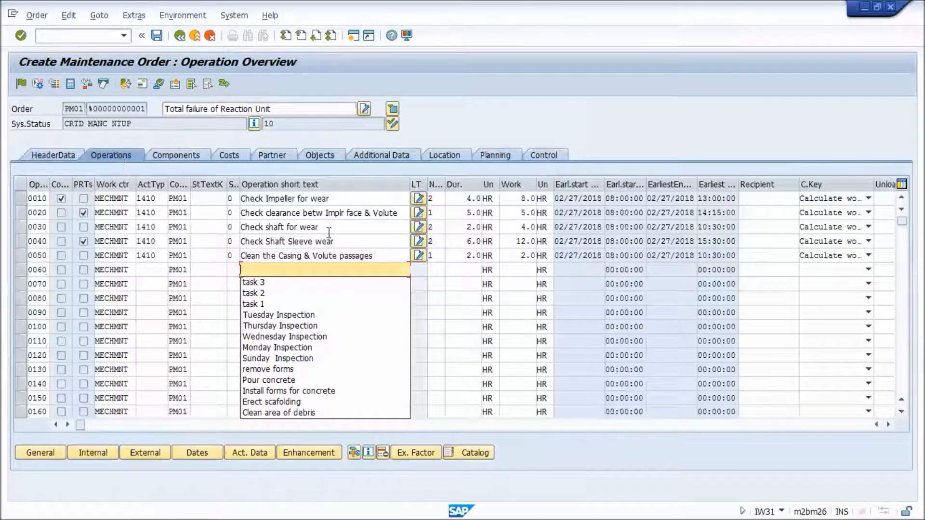
Review the internal and general data of operation 0010, including its assembly, and return to the order's component overview
{"action": "left_click", "coordinate": [37, 200]}
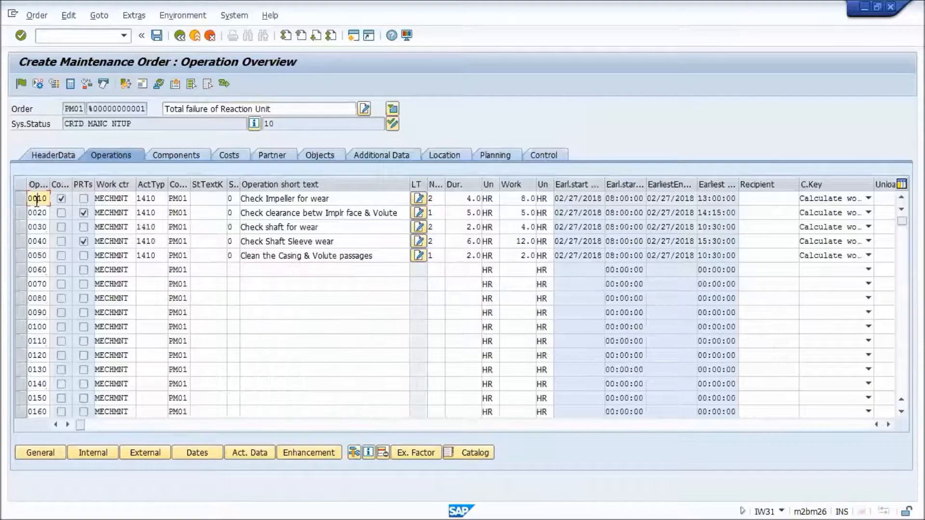
{"action": "double_click", "coordinate": [37, 200]}
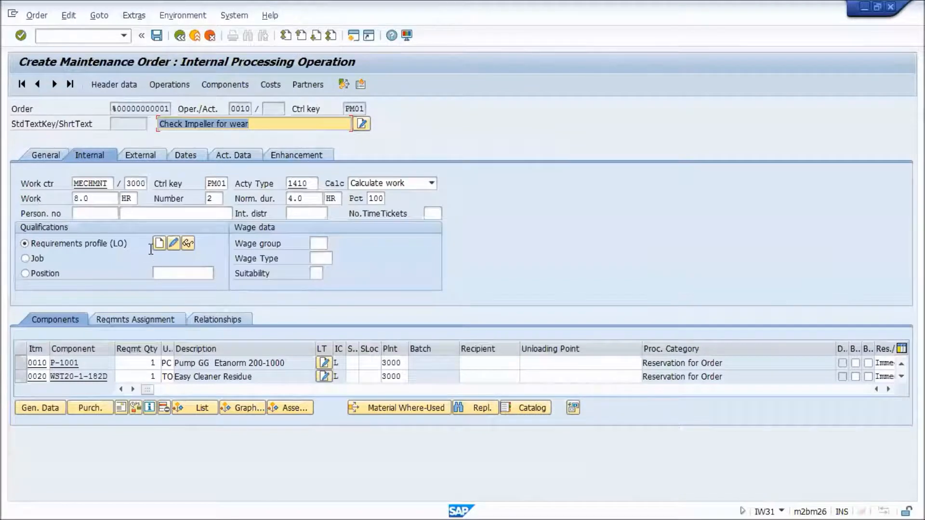
{"action": "left_click", "coordinate": [54, 156]}
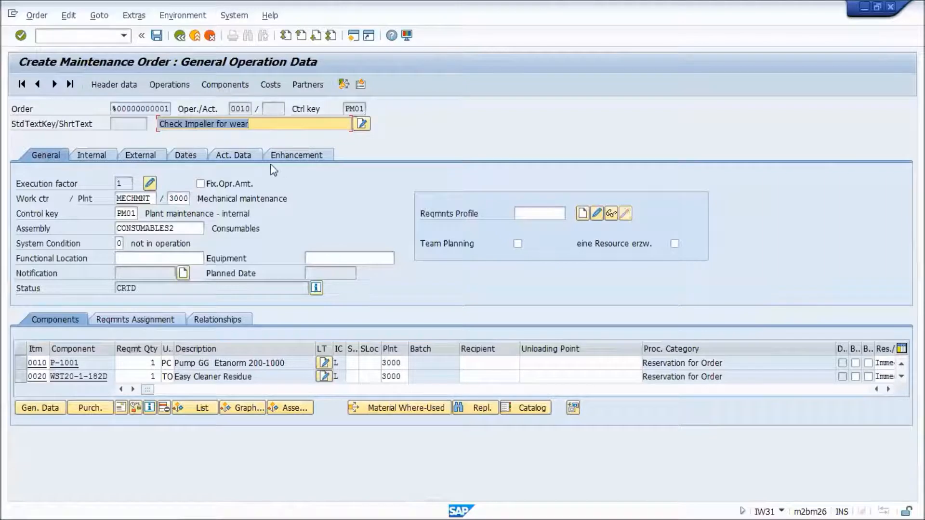
{"action": "left_click", "coordinate": [218, 84]}
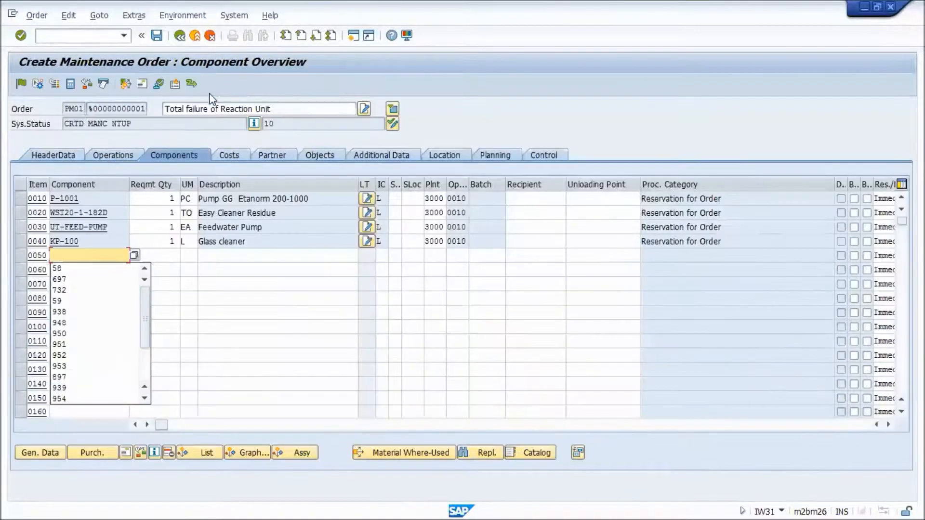
{"action": "left_click", "coordinate": [234, 263]}
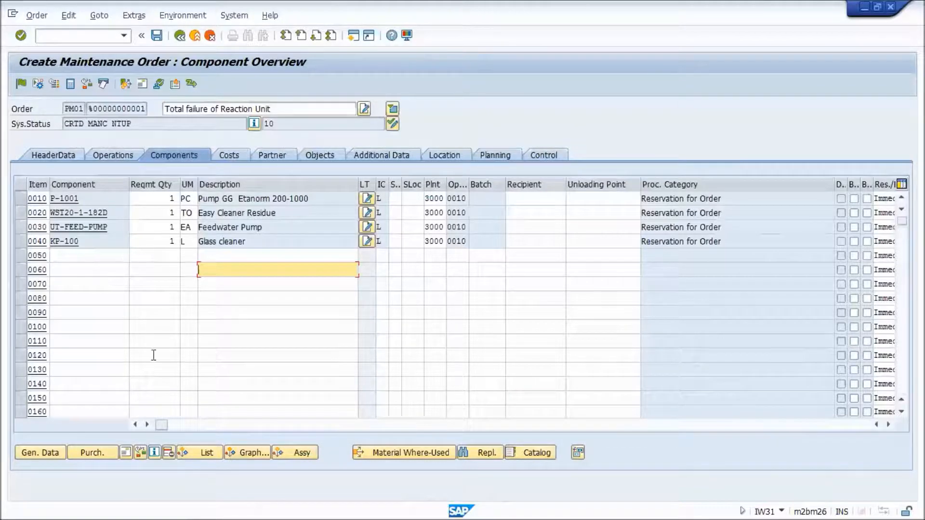
Check the equipment's structure list for operation 0010, expanding PUMP GOULDS 3456, and return to the component overview
{"action": "left_click", "coordinate": [204, 453]}
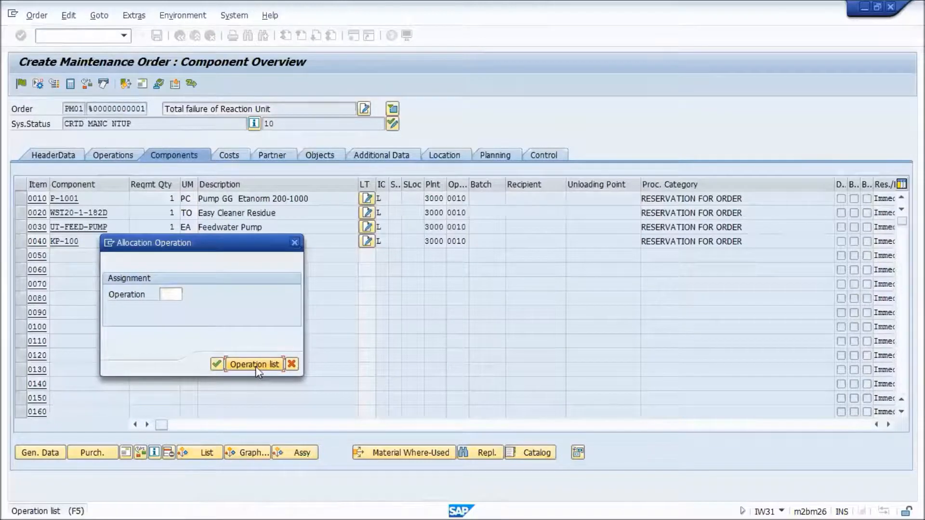
{"action": "left_click", "coordinate": [257, 365]}
{"action": "left_click", "coordinate": [156, 280]}
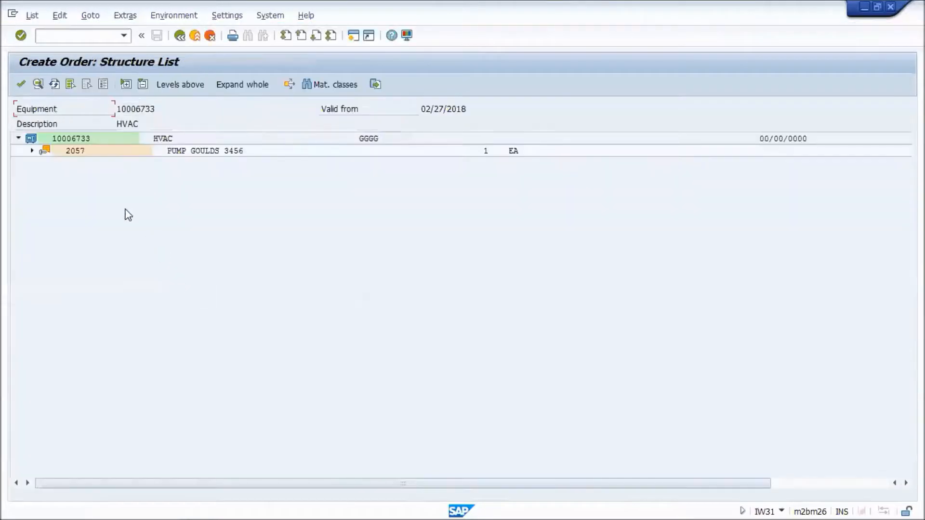
{"action": "left_click", "coordinate": [29, 150]}
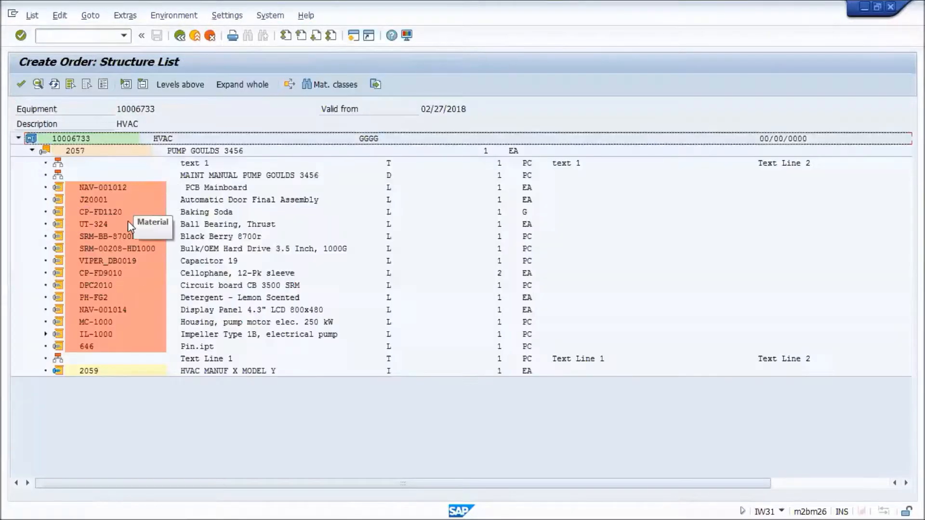
{"action": "left_click", "coordinate": [181, 35]}
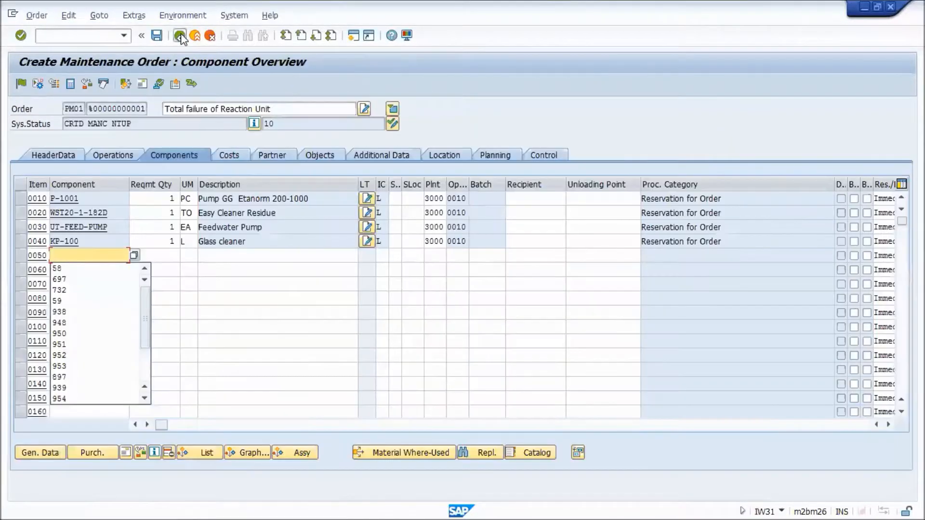
{"action": "left_click", "coordinate": [180, 35]}
Add materials 953, 1401 and 1398 from the CONSUMABLES2 assembly structure to the order's components, assigned to operation 0010
{"action": "left_click", "coordinate": [312, 249]}
{"action": "left_click", "coordinate": [294, 452]}
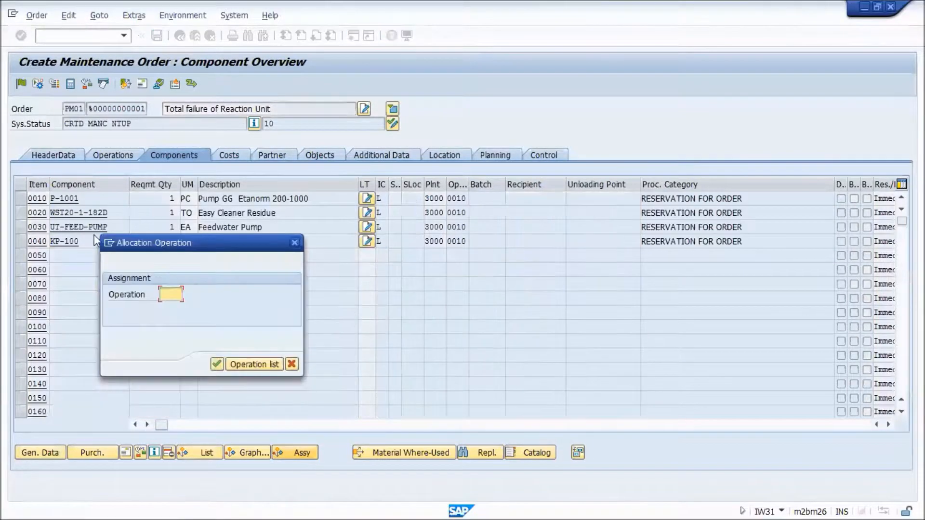
{"action": "left_click", "coordinate": [254, 362]}
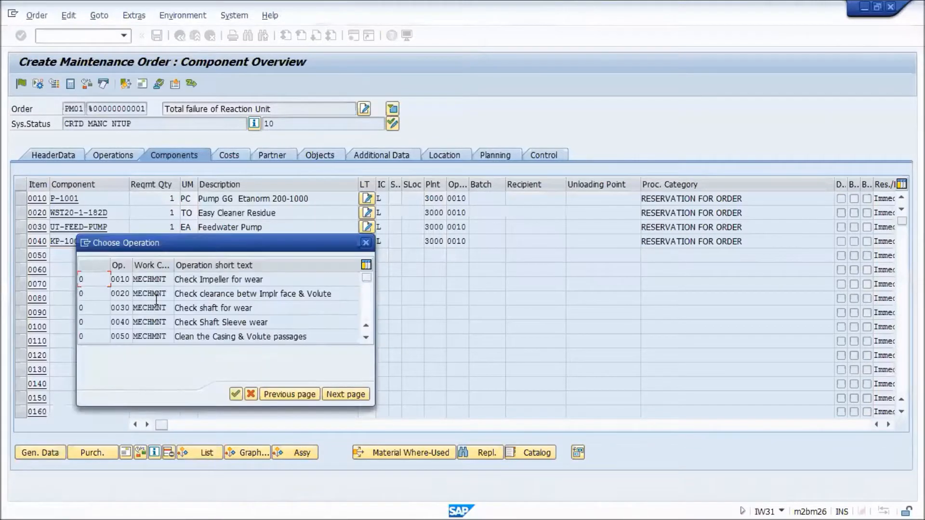
{"action": "double_click", "coordinate": [203, 279]}
{"action": "key", "text": "Return"}
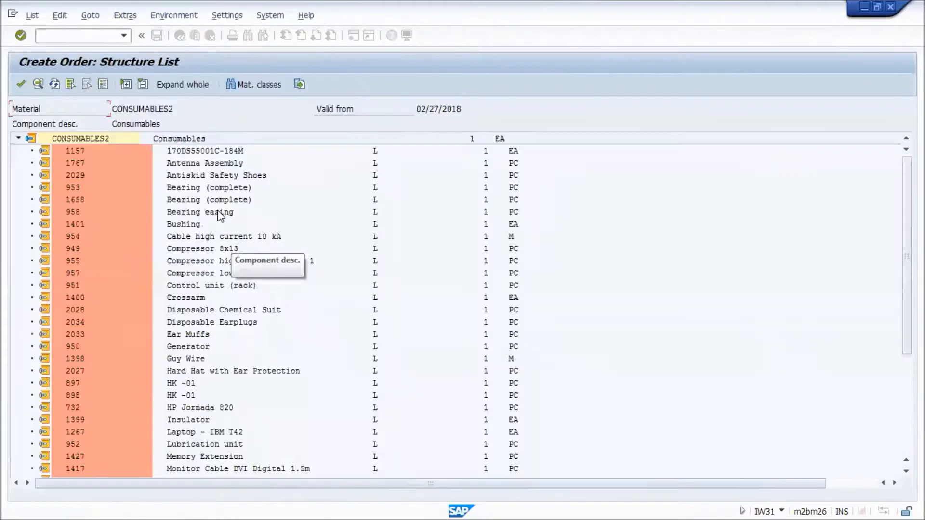
{"action": "left_click", "coordinate": [145, 188]}
{"action": "left_click", "coordinate": [100, 356], "text": "ctrl"}
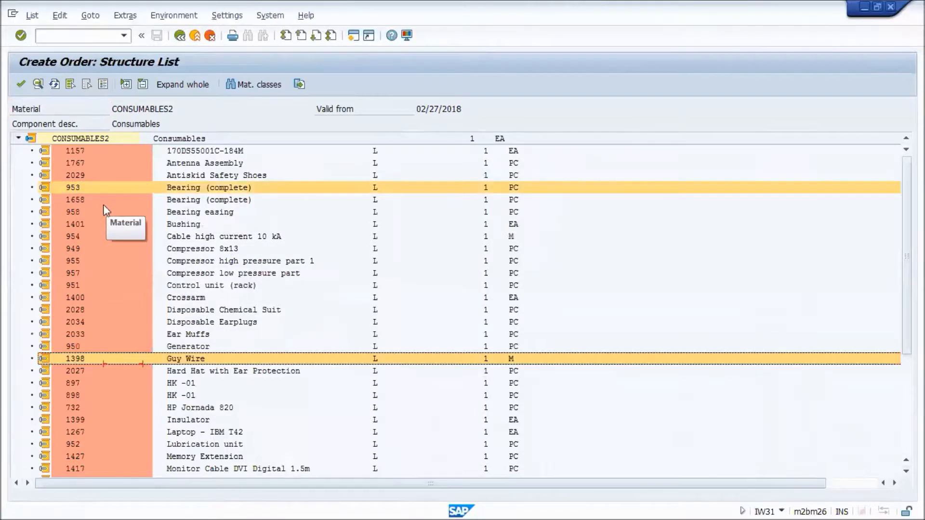
{"action": "left_click", "coordinate": [97, 221], "text": "ctrl"}
{"action": "left_click", "coordinate": [22, 85]}
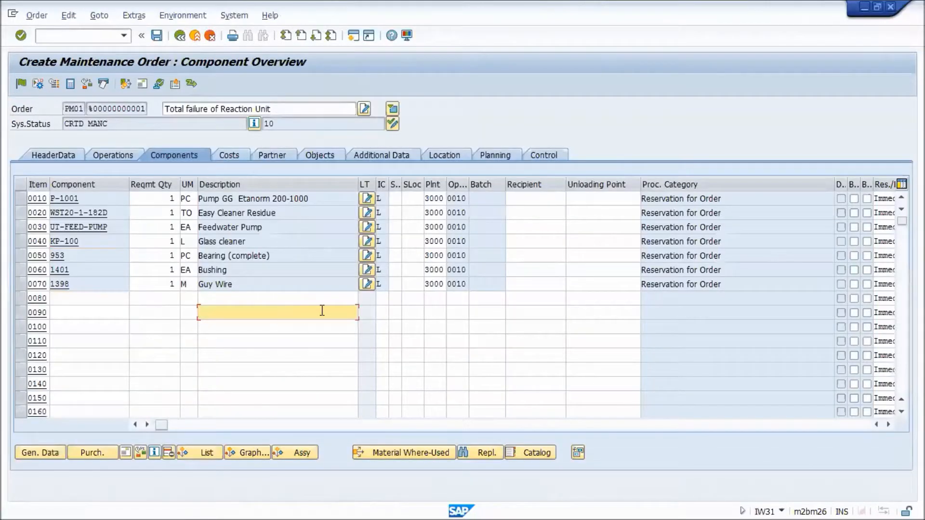